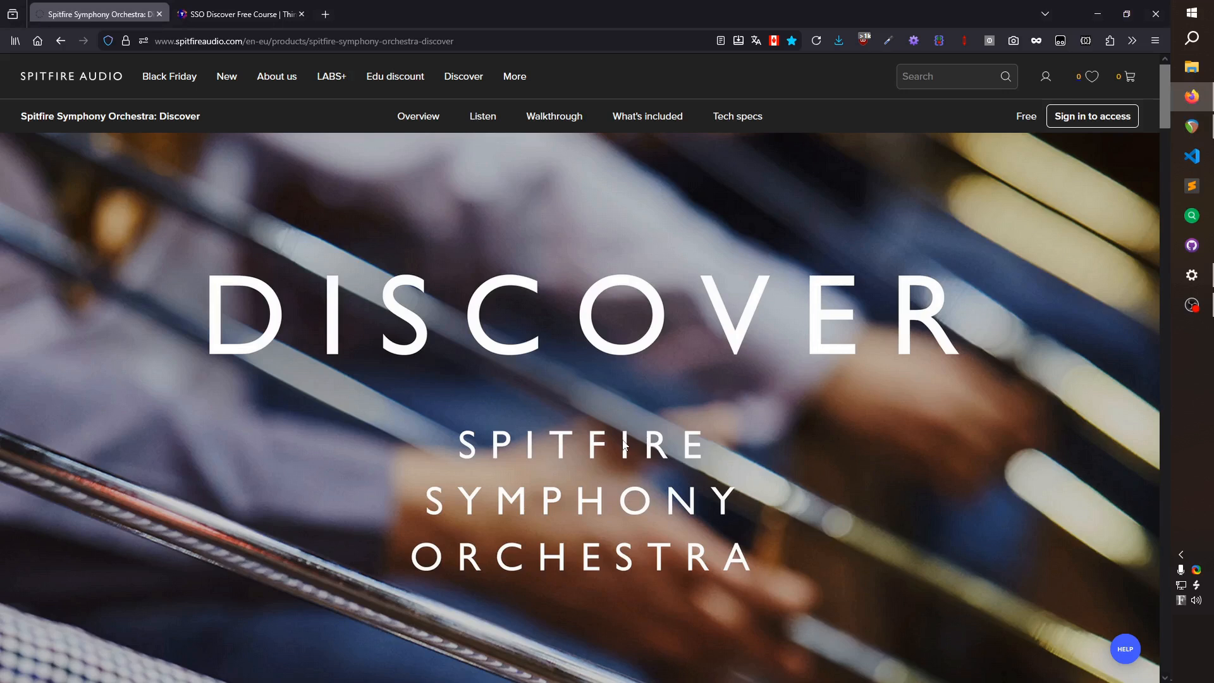
Switch to REAPER, play the project from the start, and select the Violins - Spicato and Violas - Spicato tracks in turn.
left_click(1193, 128)
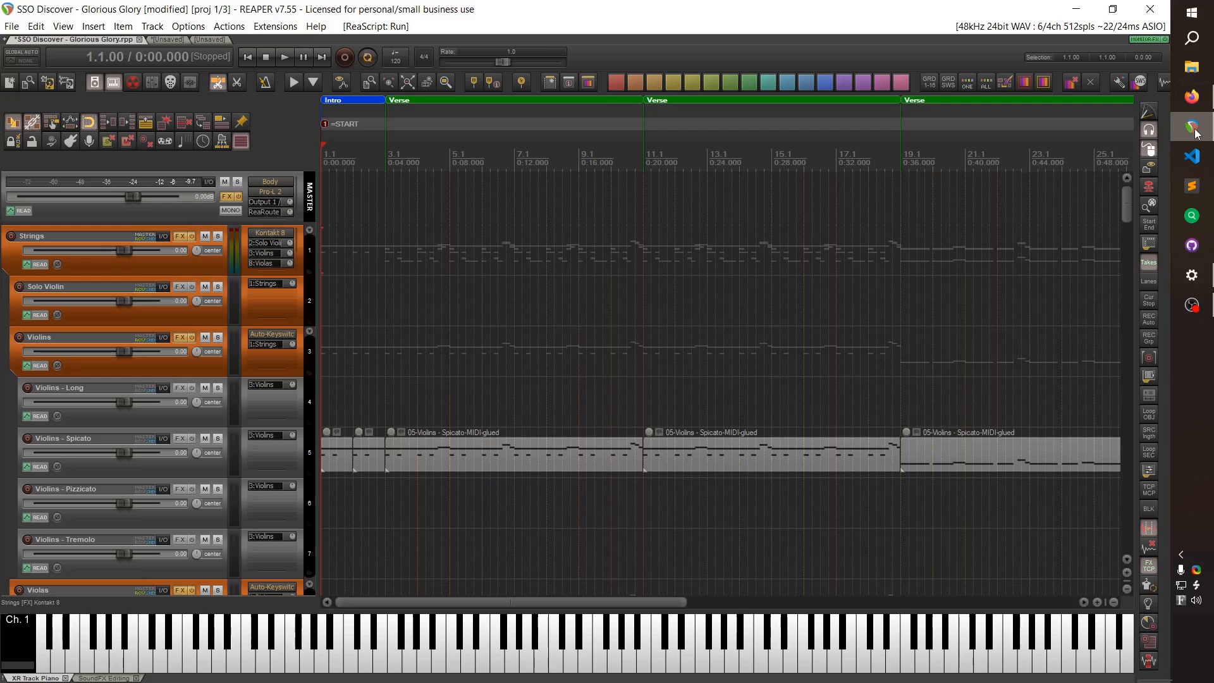
key("space")
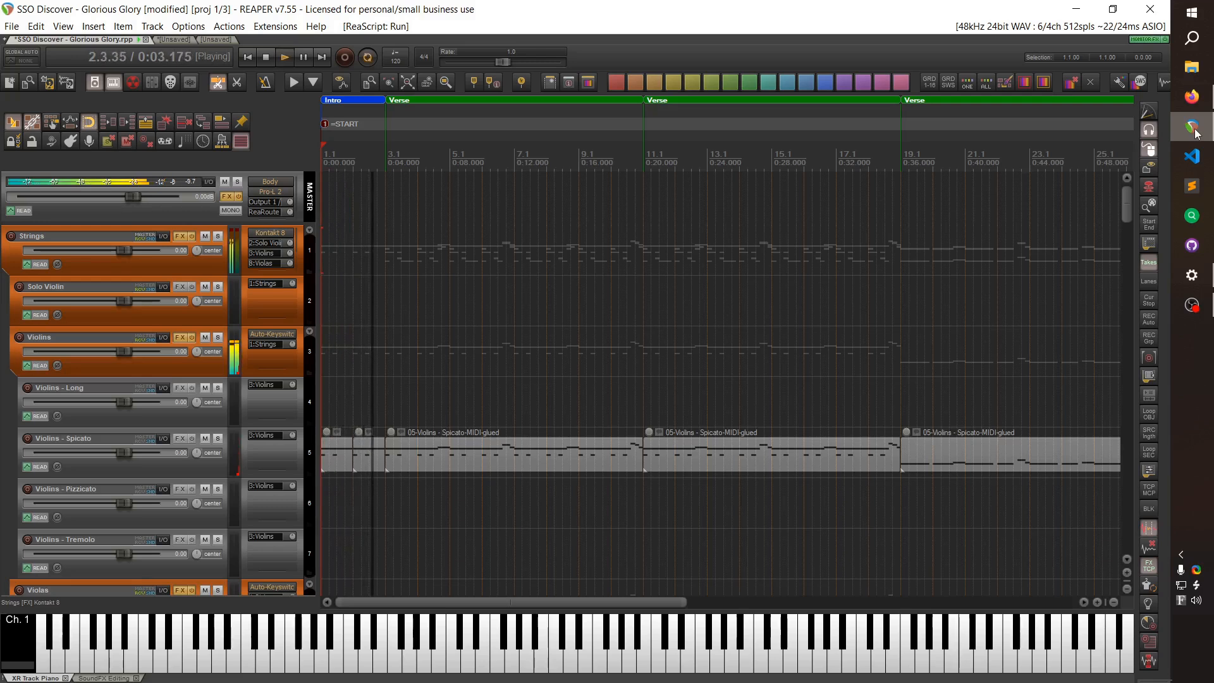
left_click(189, 464)
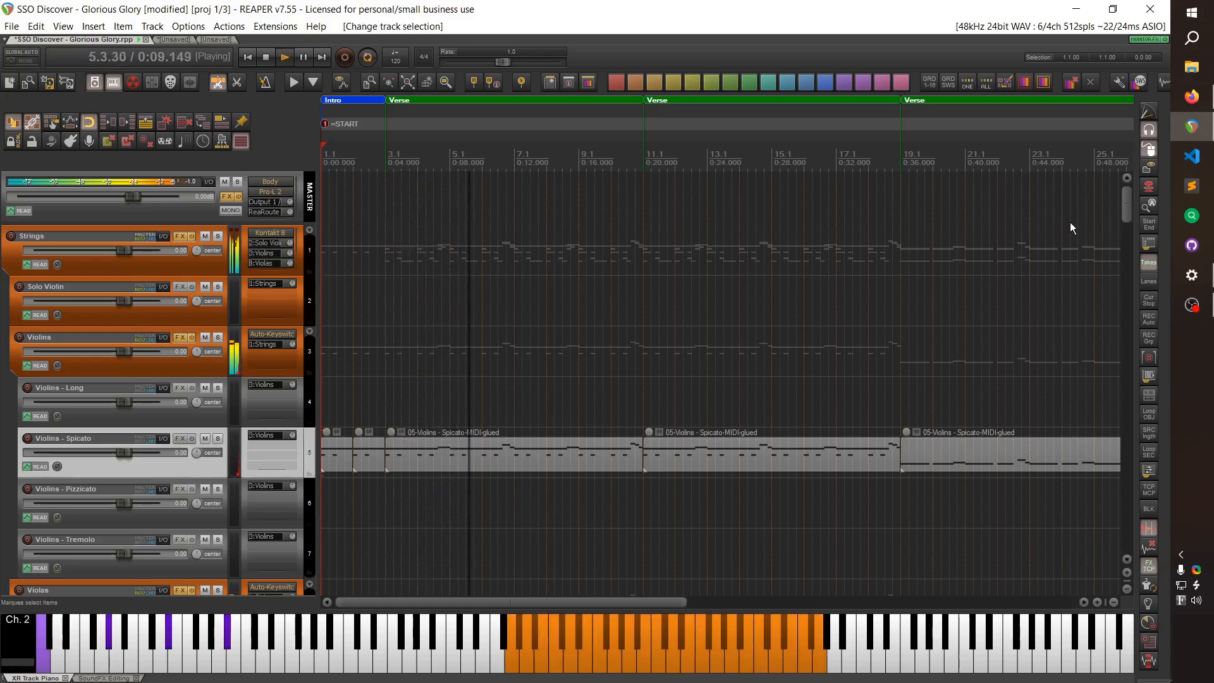
left_click_drag(1124, 200, 1124, 220)
left_click(212, 480)
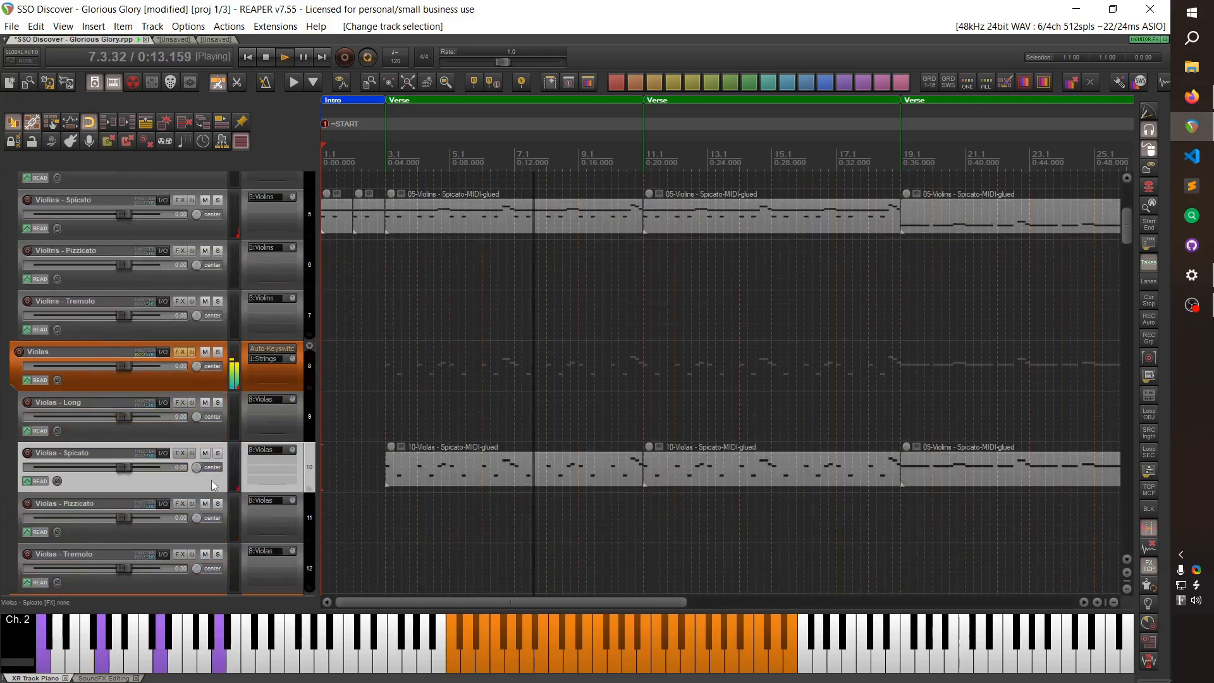
Select the Piccolo Flute - Staccato and Flute Solo - Long tracks in turn while the project plays.
left_click_drag(1125, 233, 1136, 300)
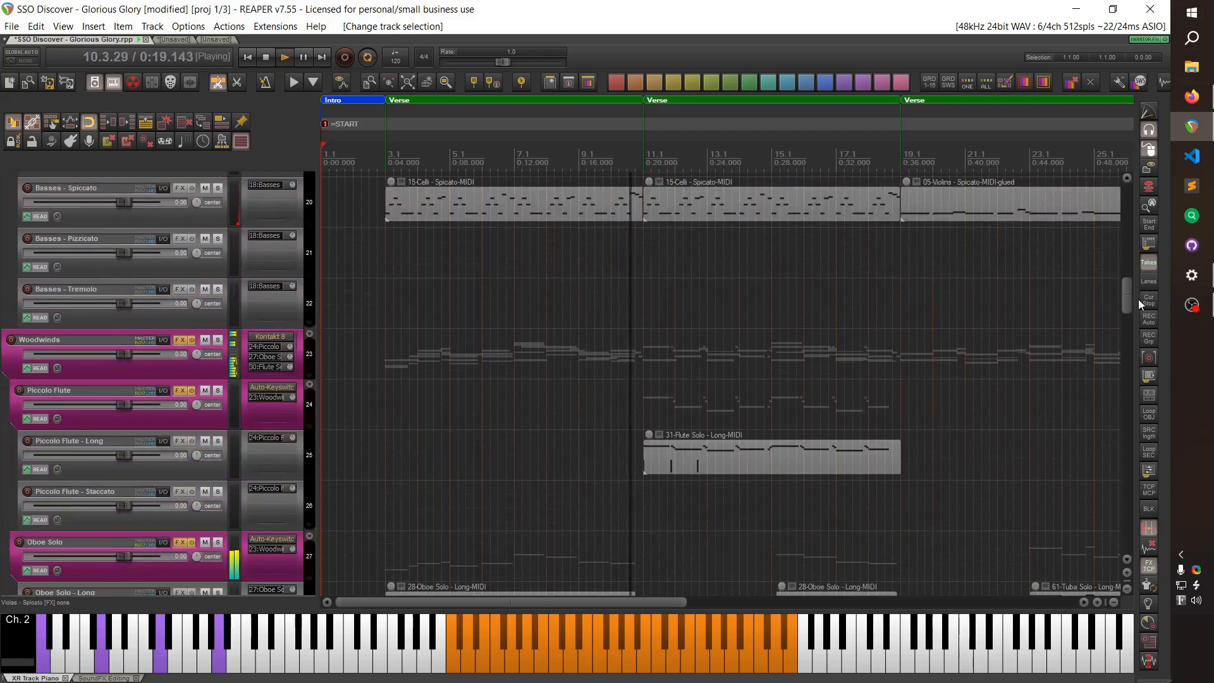
left_click(203, 523)
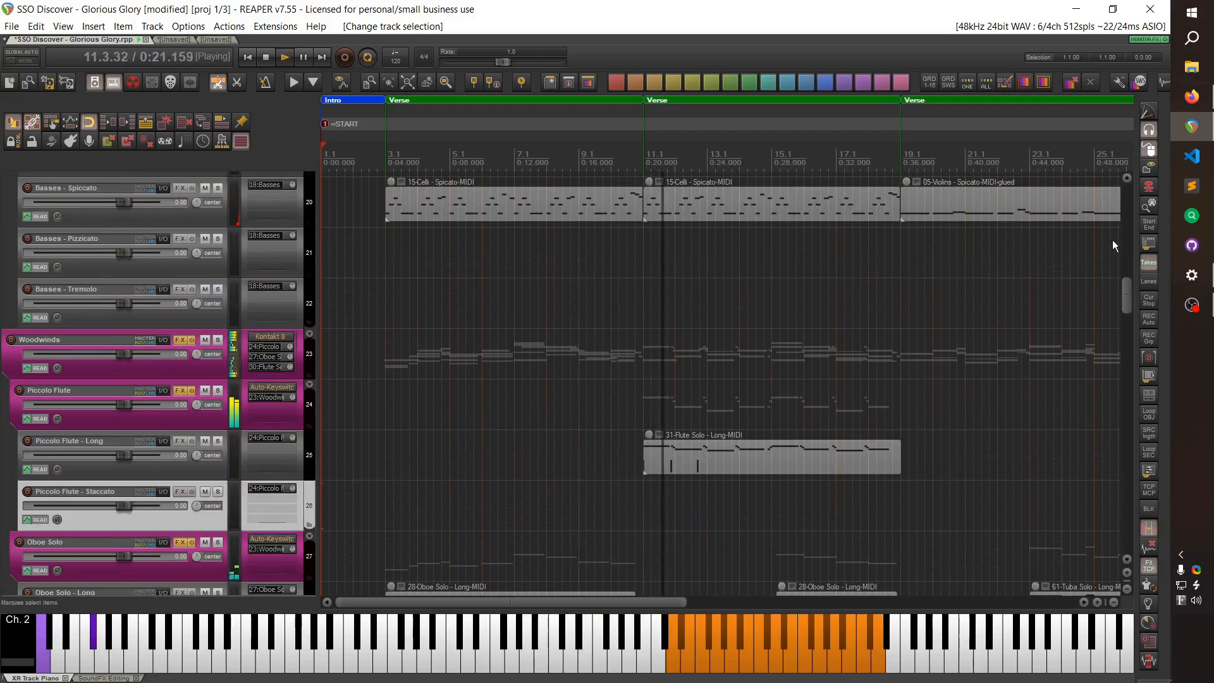
left_click_drag(1125, 288, 1129, 314)
left_click(550, 469)
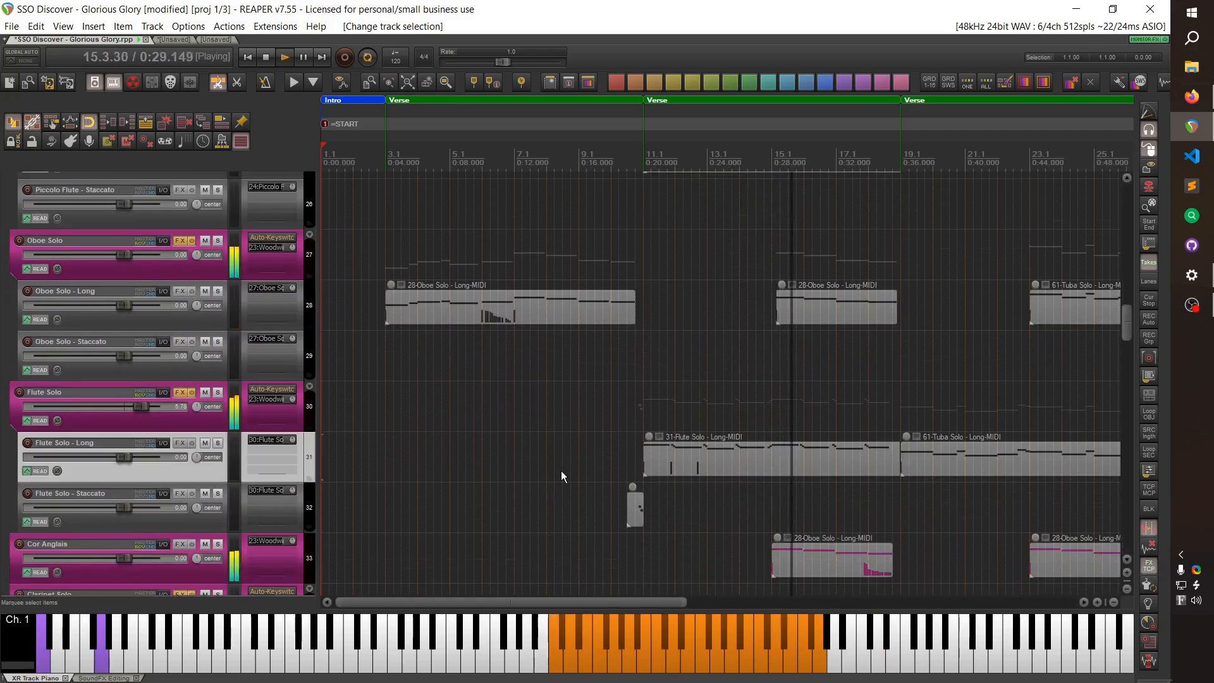
Examine the arrangement from the woodwinds through the brass, tuned and percussion tracks down to Mixed Ensembles during playback.
scroll(948, 436, "down", 3)
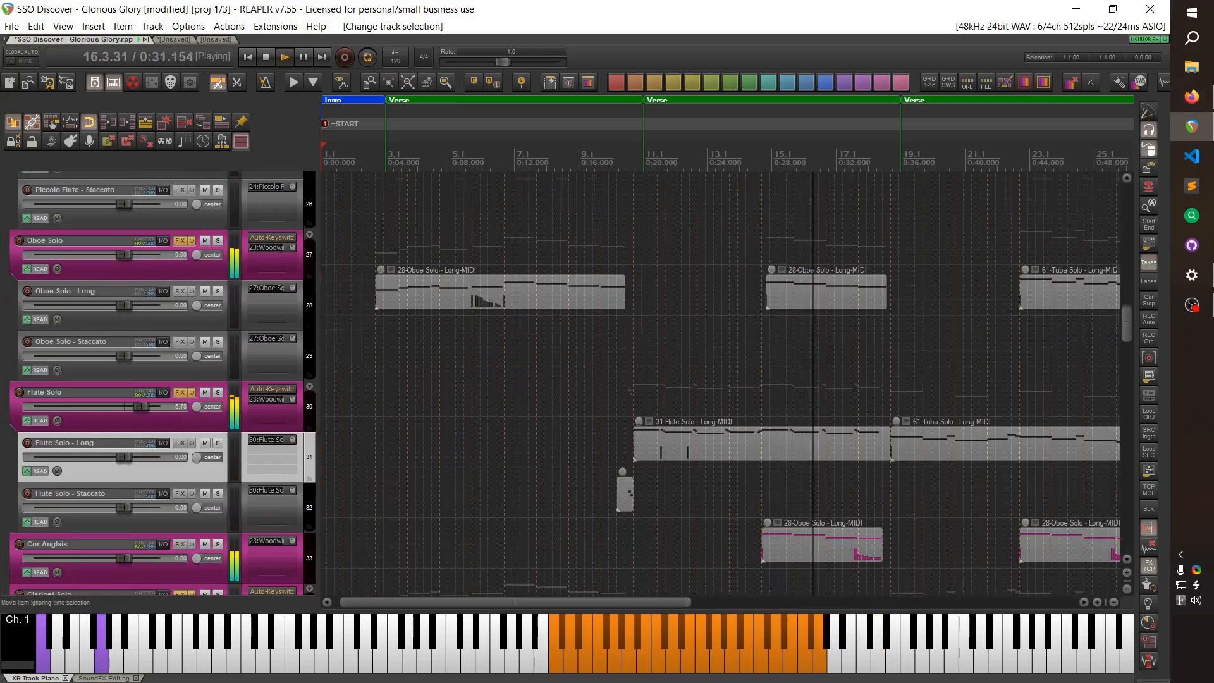
scroll(742, 506, "down", 18)
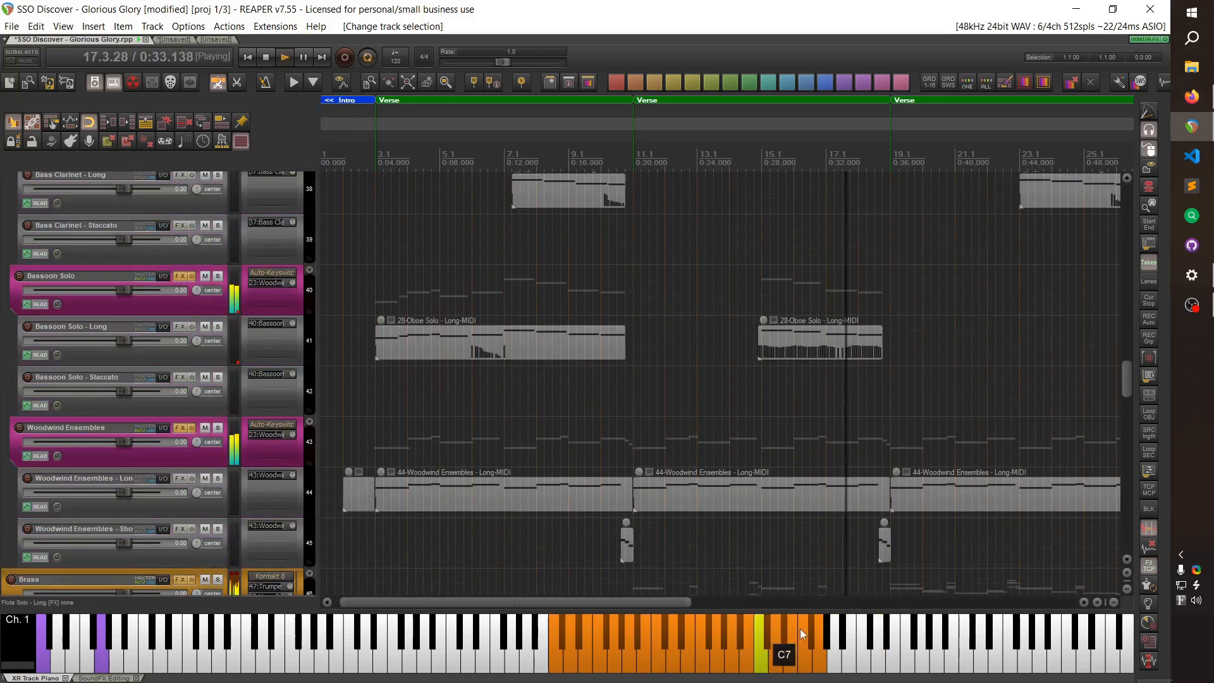
scroll(758, 506, "right", 2)
scroll(876, 312, "up", 1)
scroll(876, 313, "right", 2)
scroll(876, 312, "right", 4)
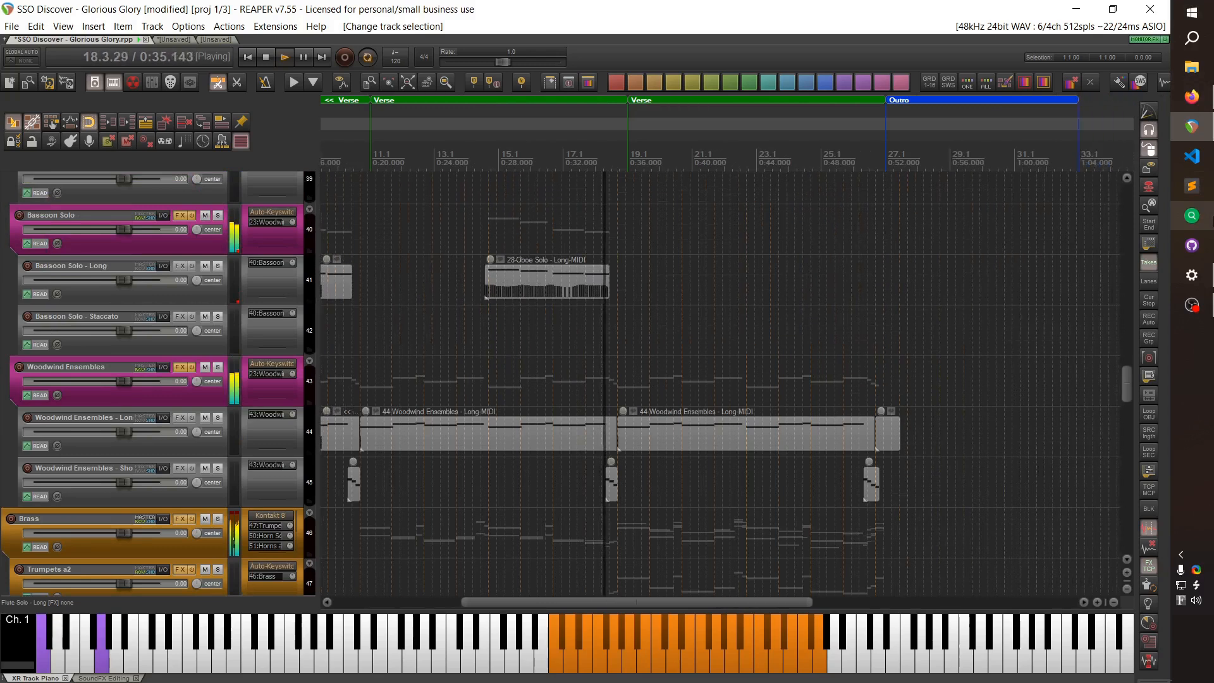
scroll(874, 309, "down", 10)
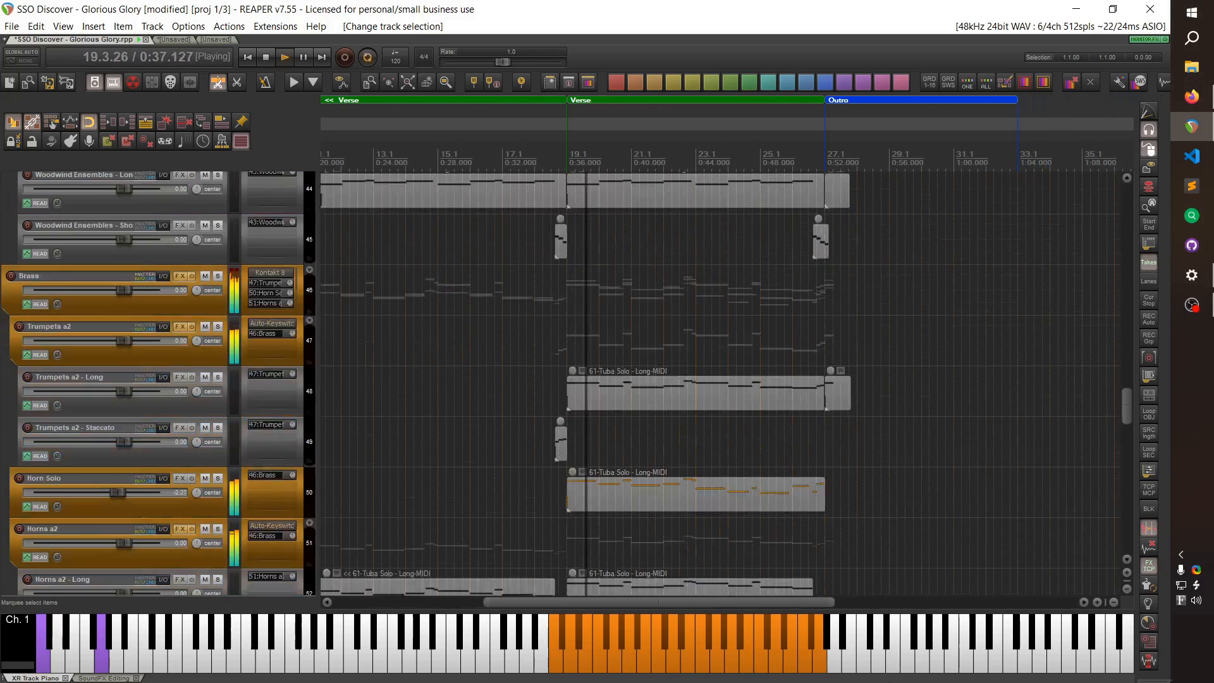
scroll(577, 383, "down", 20)
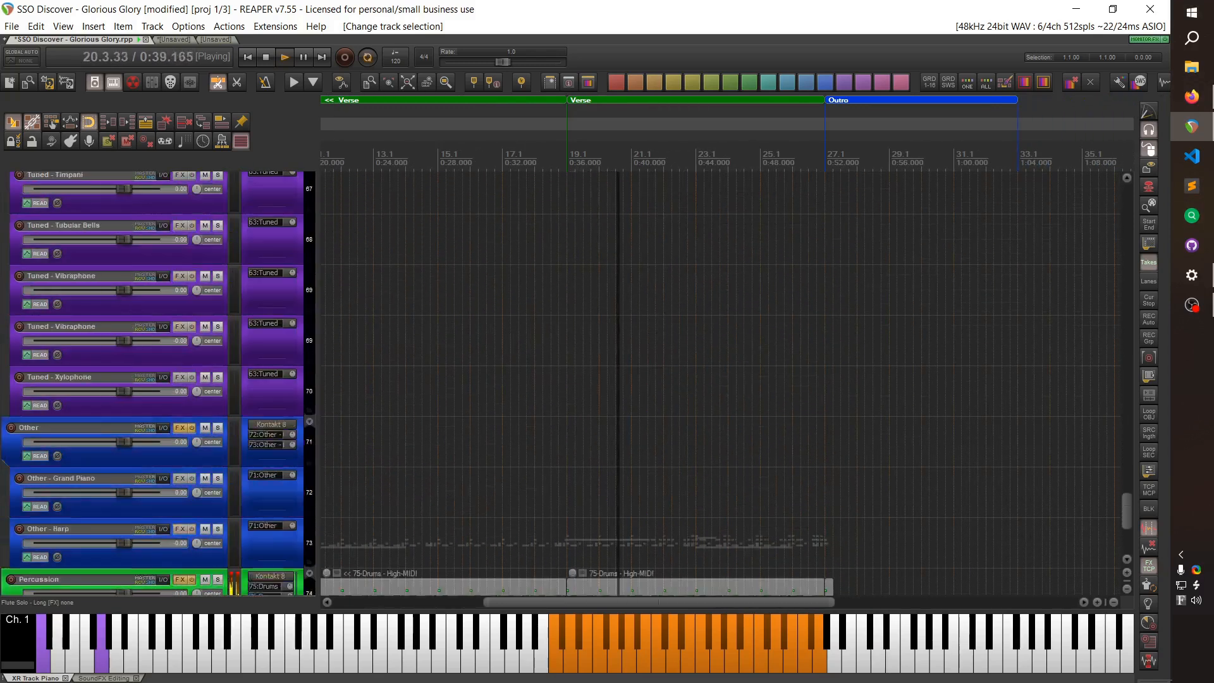
scroll(666, 472, "down", 5)
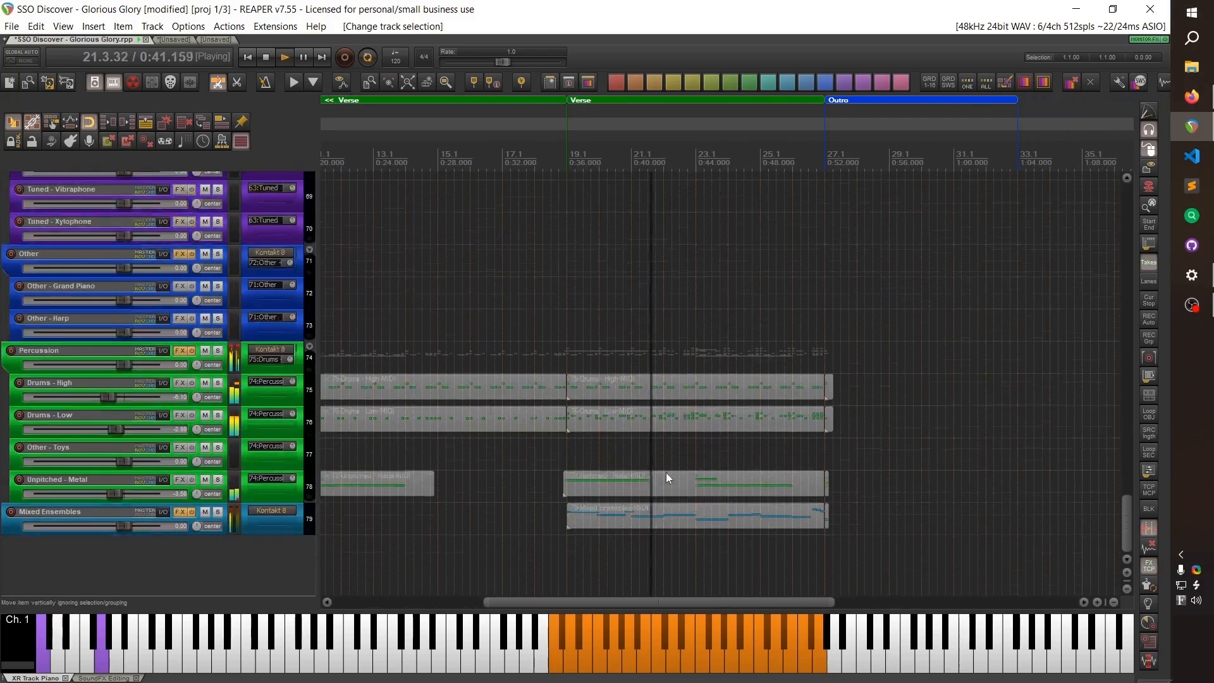
scroll(665, 472, "down", 4)
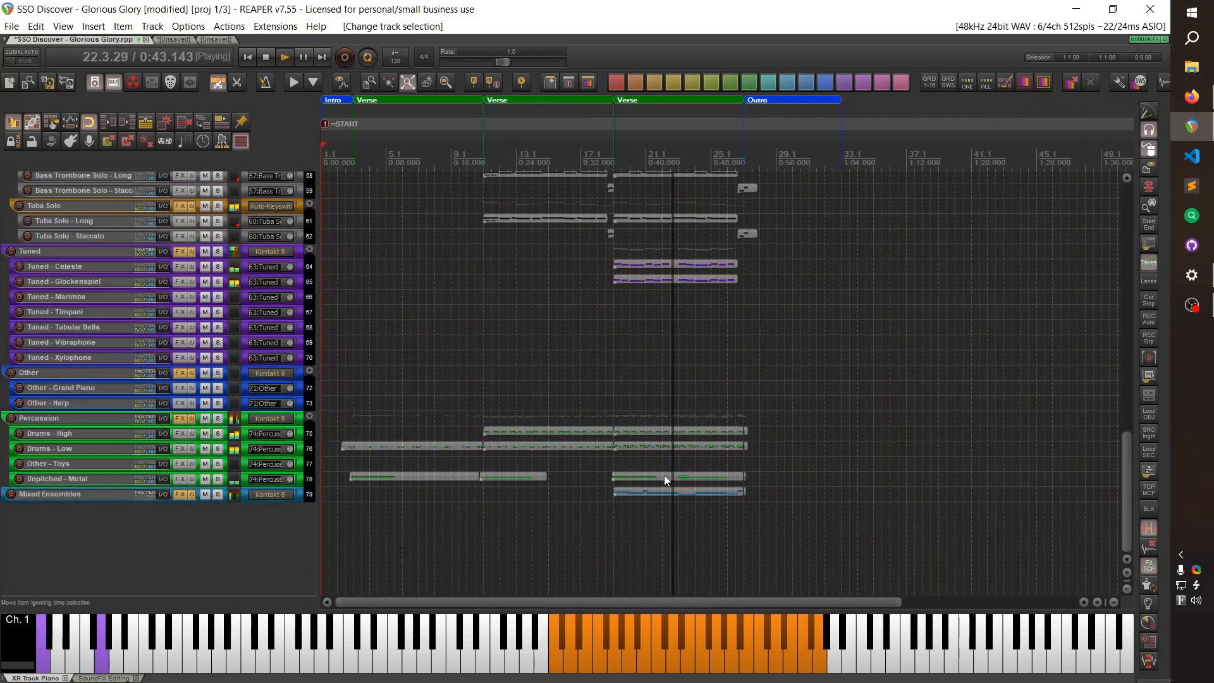
Review the string tracks in the arrangement, from Violins down to Celli, with taller track rows.
scroll(664, 475, "up", 5)
scroll(697, 6, "up", 15)
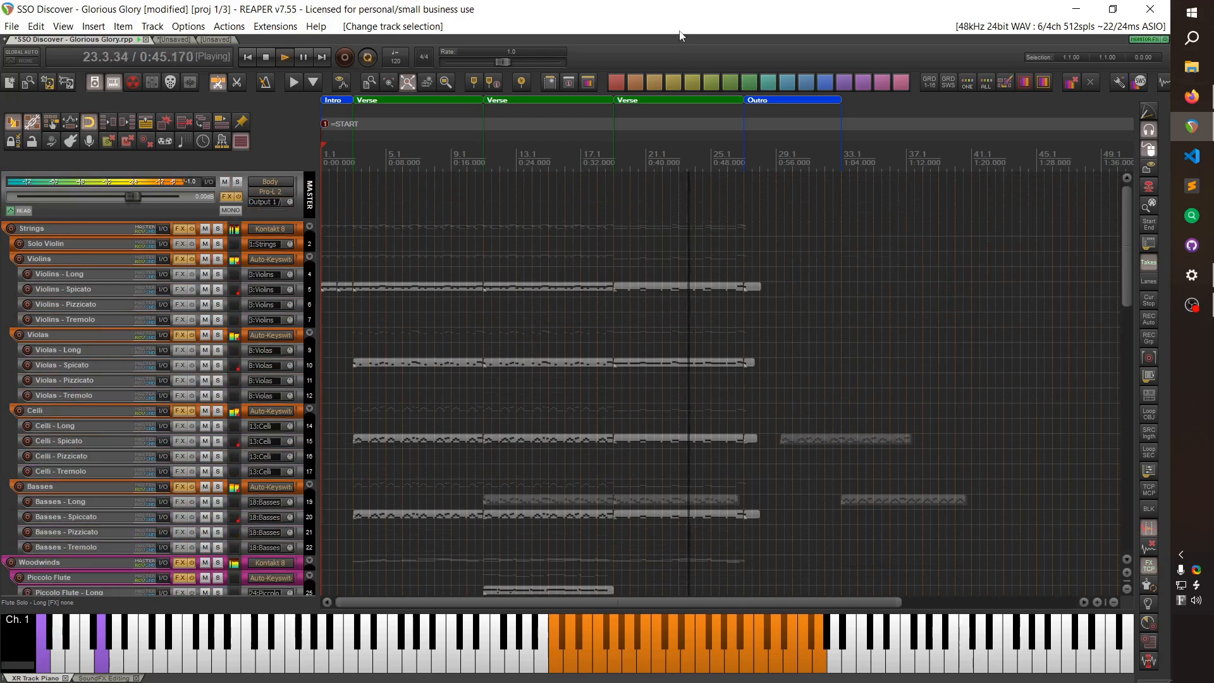
scroll(477, 352, "up", 4)
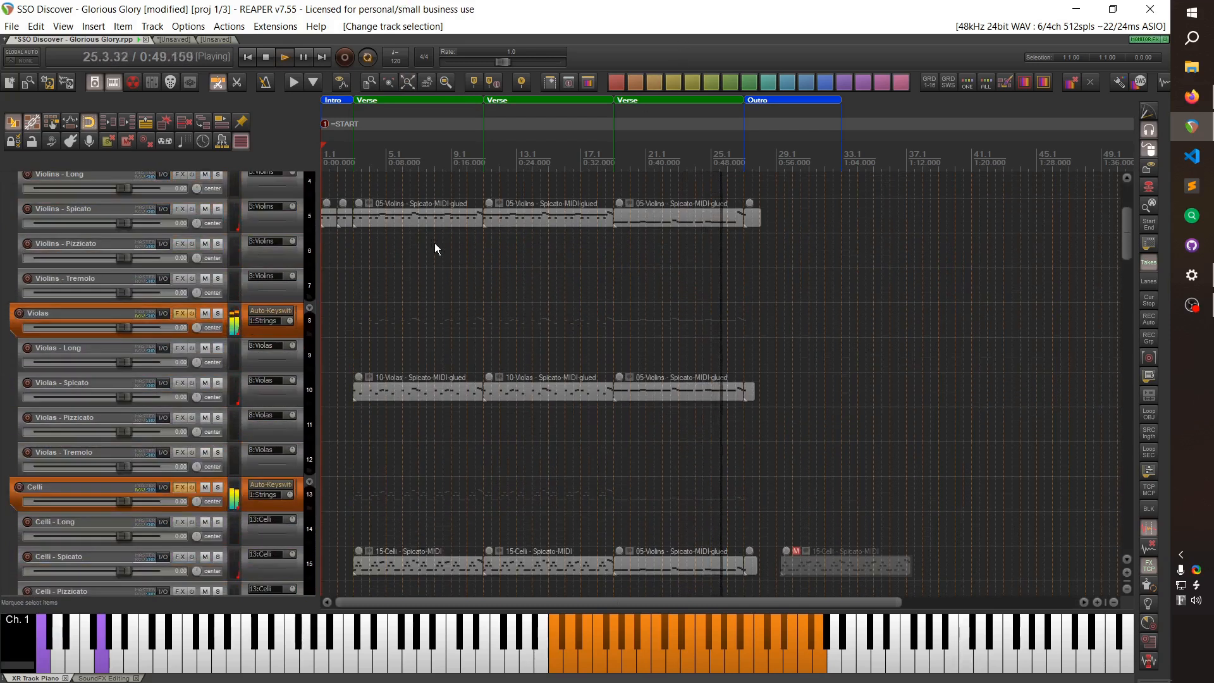
scroll(434, 242, "up", 3)
scroll(435, 240, "up", 3)
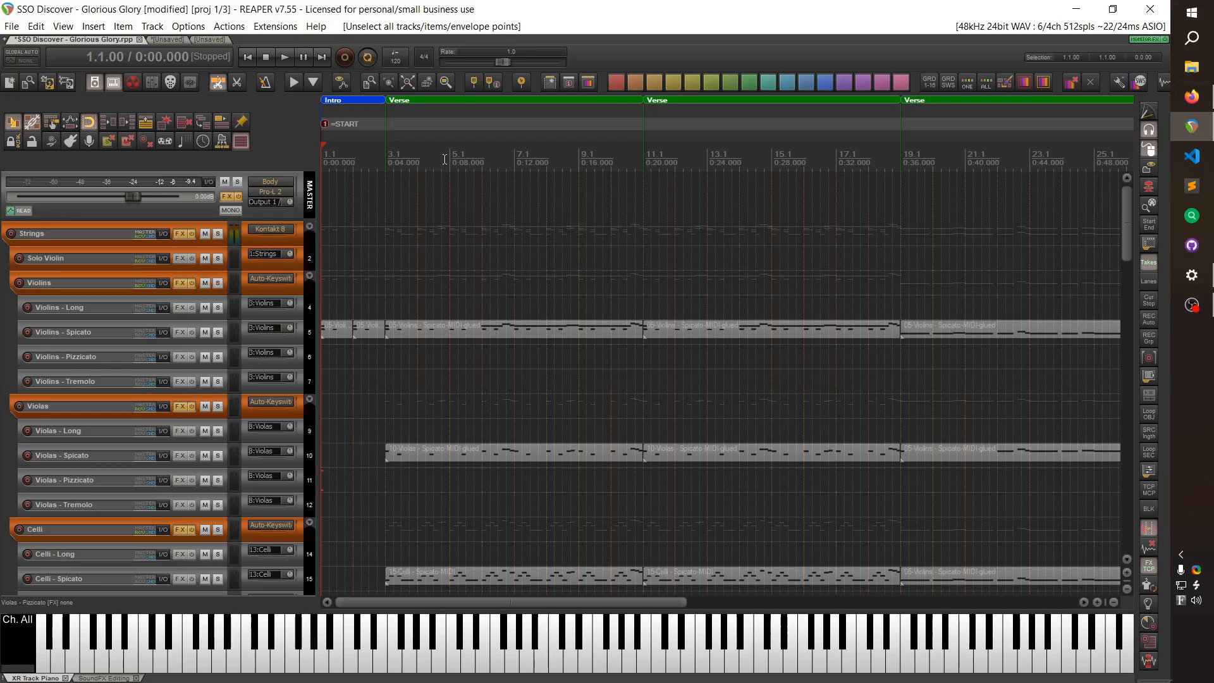
Examine the orchestral folder structure from Strings through Woodwinds, Brass, Tuned, Other and Percussion down to Mixed Ensembles.
left_click(102, 226)
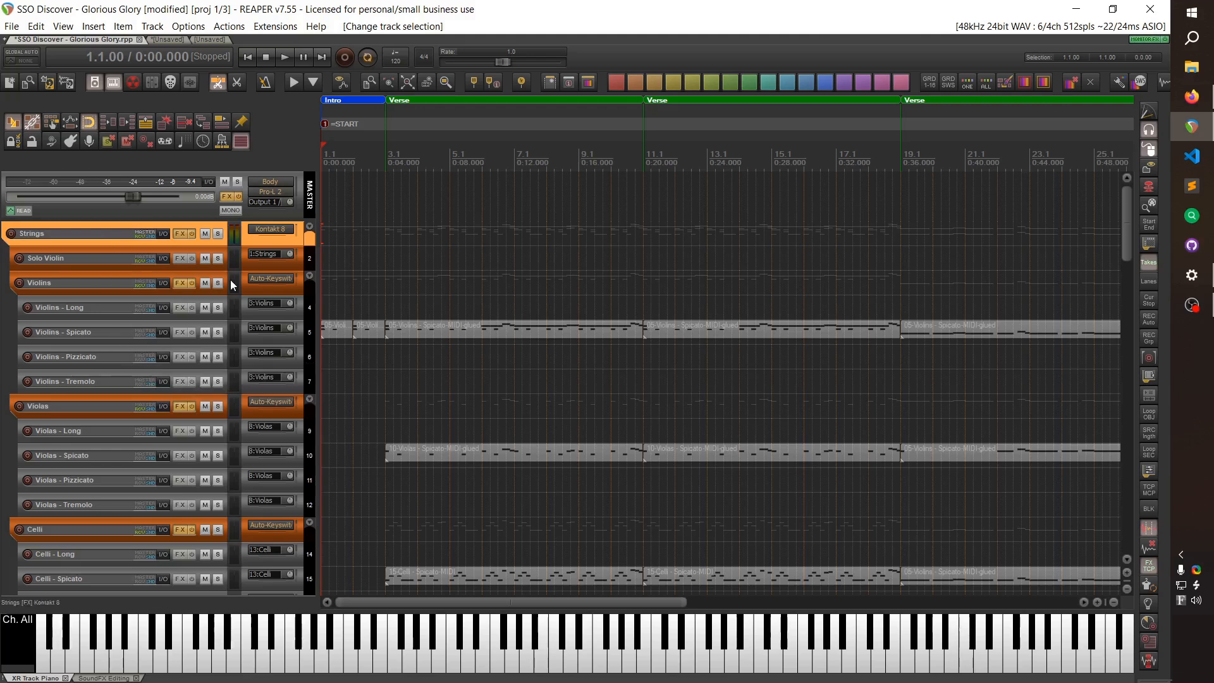
scroll(198, 221, "down", 1)
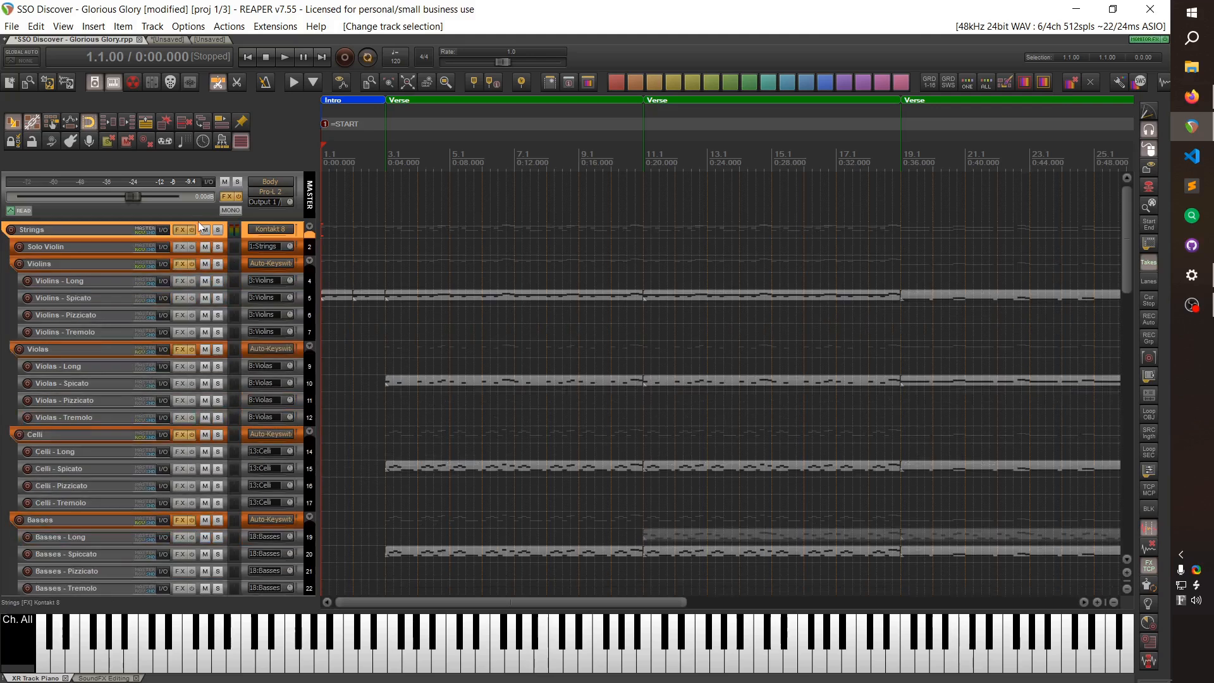
scroll(124, 240, "down", 5)
scroll(124, 240, "up", 4)
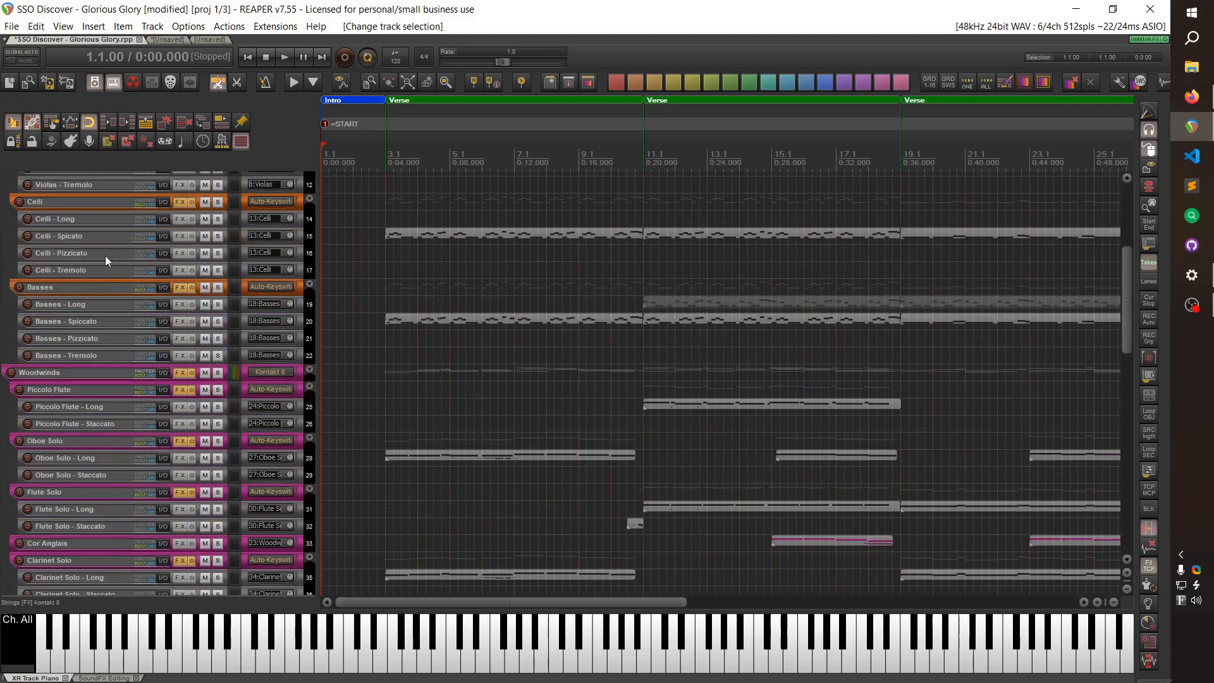
left_click(6, 371)
scroll(9, 392, "down", 12)
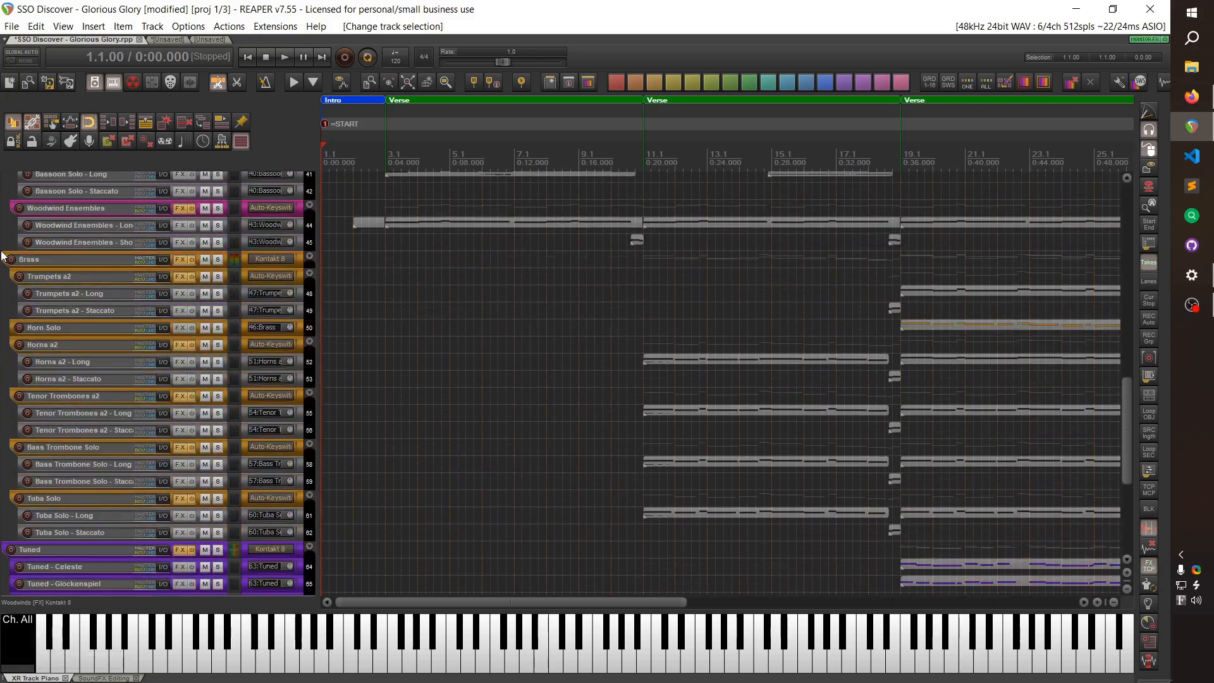
left_click(5, 258)
scroll(28, 386, "down", 1)
scroll(28, 381, "down", 5)
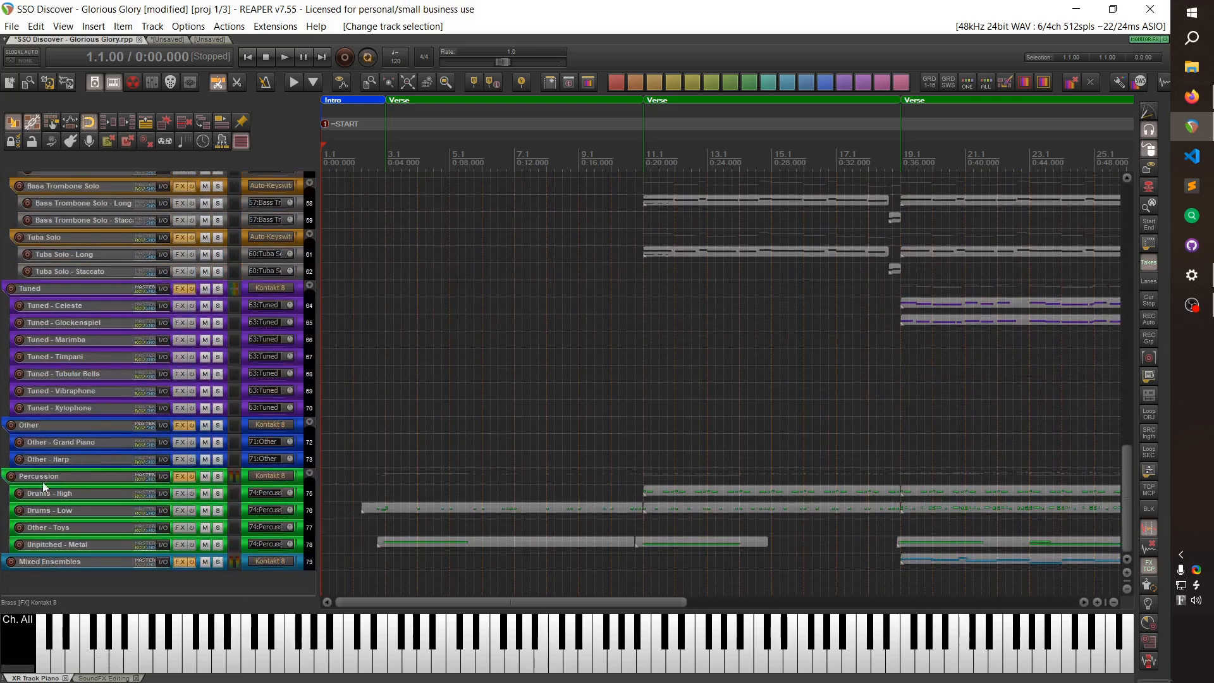
scroll(91, 428, "up", 20)
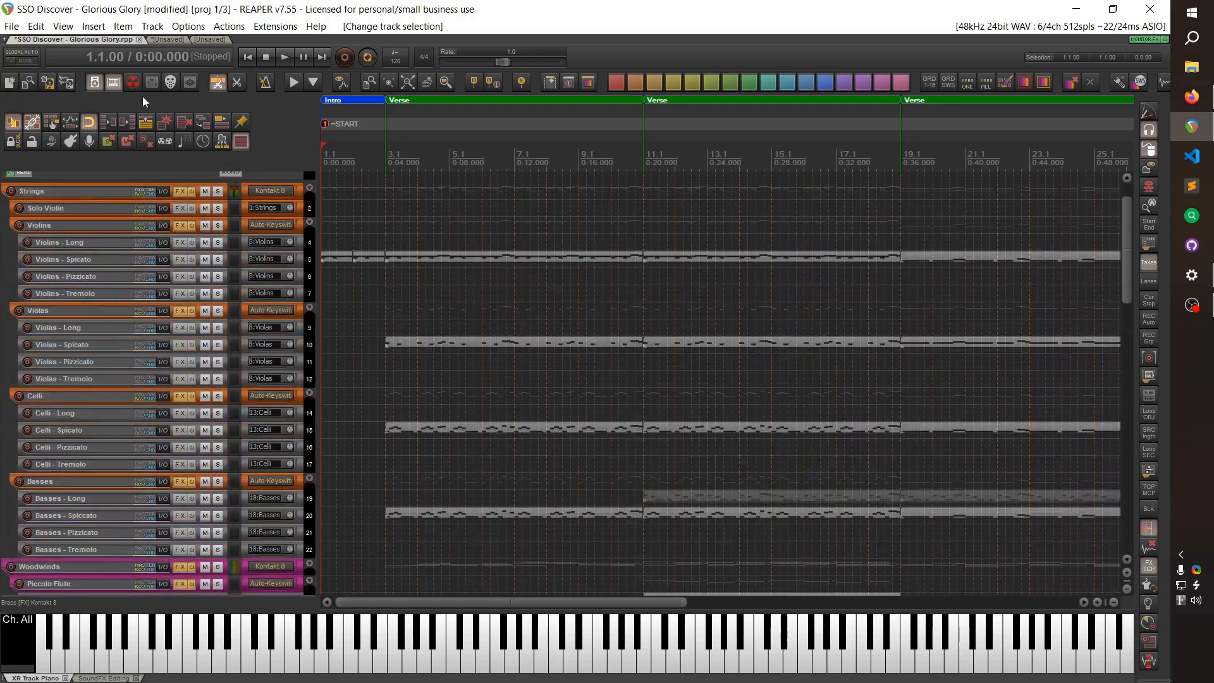
scroll(51, 340, "down", 7)
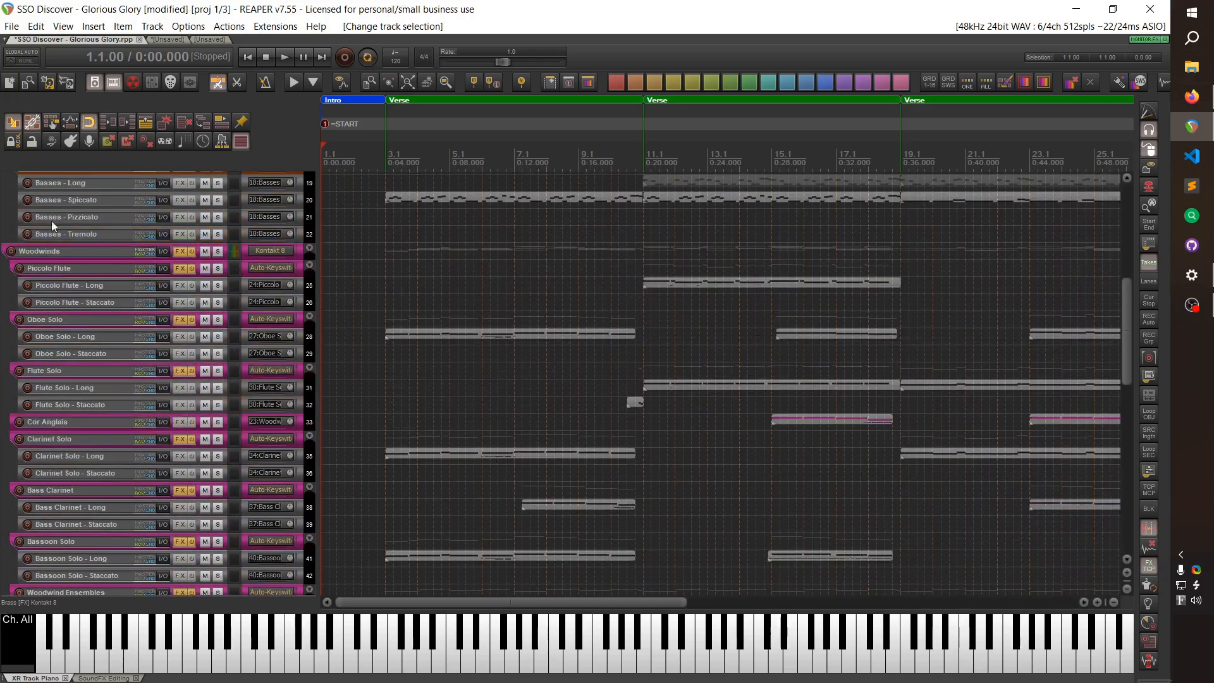
scroll(51, 221, "up", 8)
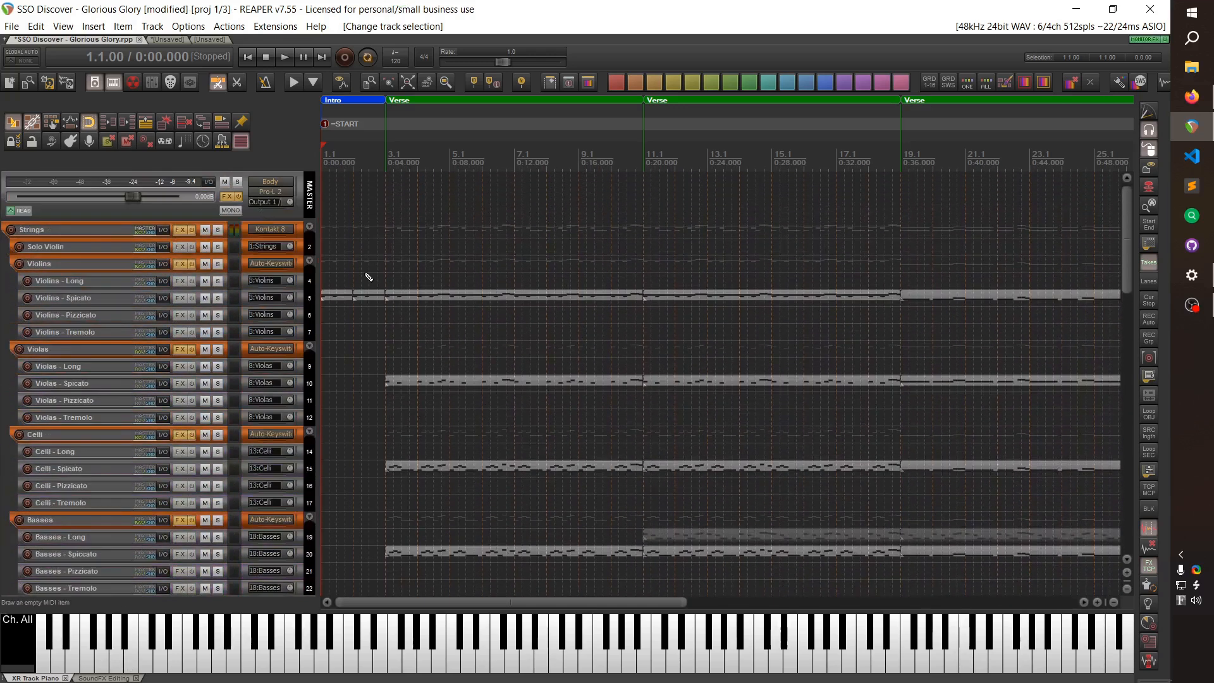
Inspect the Violas, Celli and Basses instruments in the Strings folder's Kontakt 8 and close the plug-in window.
scroll(369, 277, "up", 2)
scroll(368, 277, "up", 1)
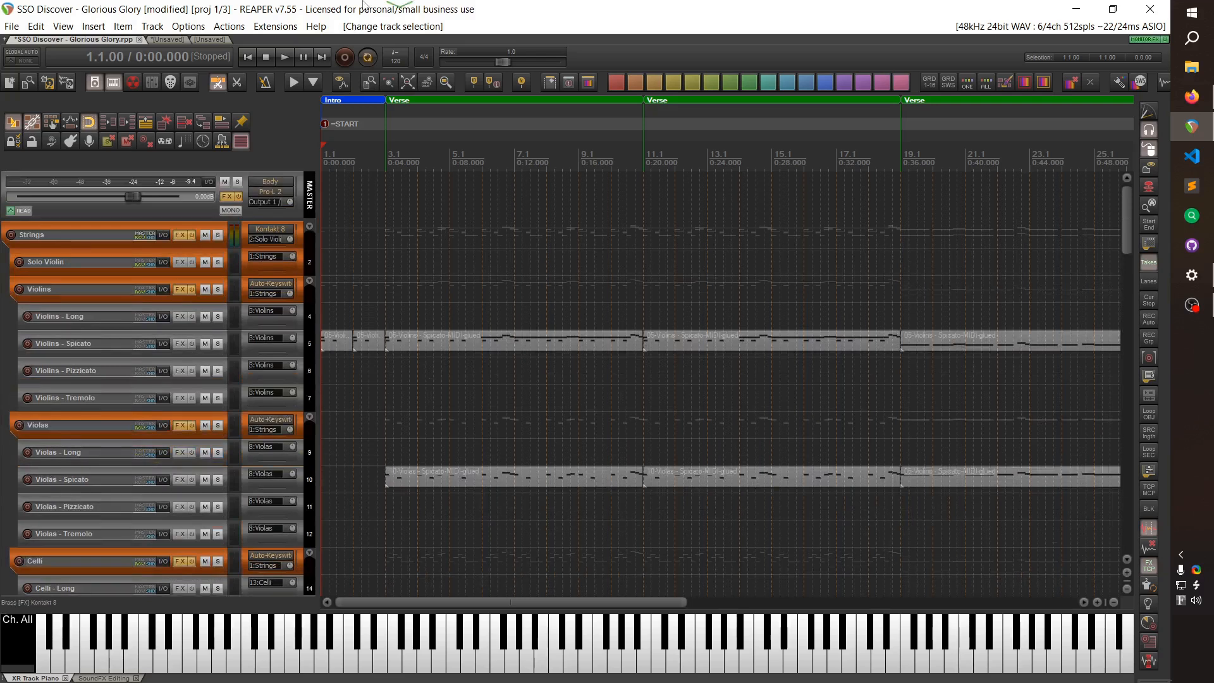
left_click(272, 230)
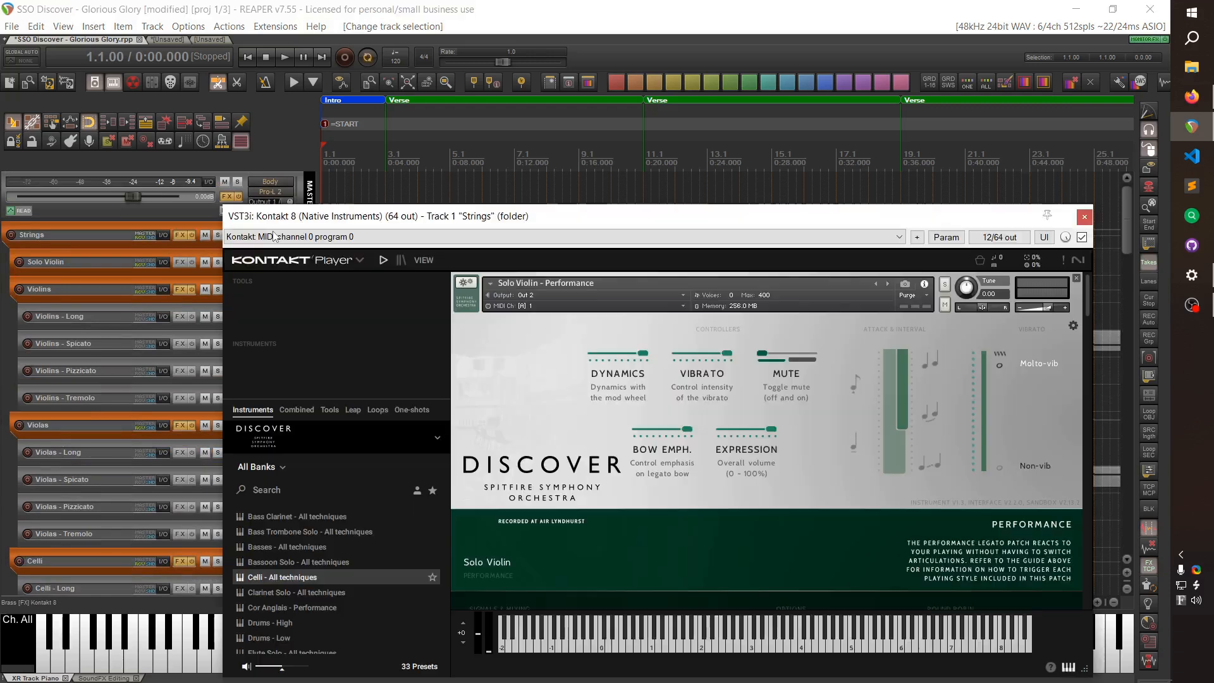
scroll(337, 361, "up", 1)
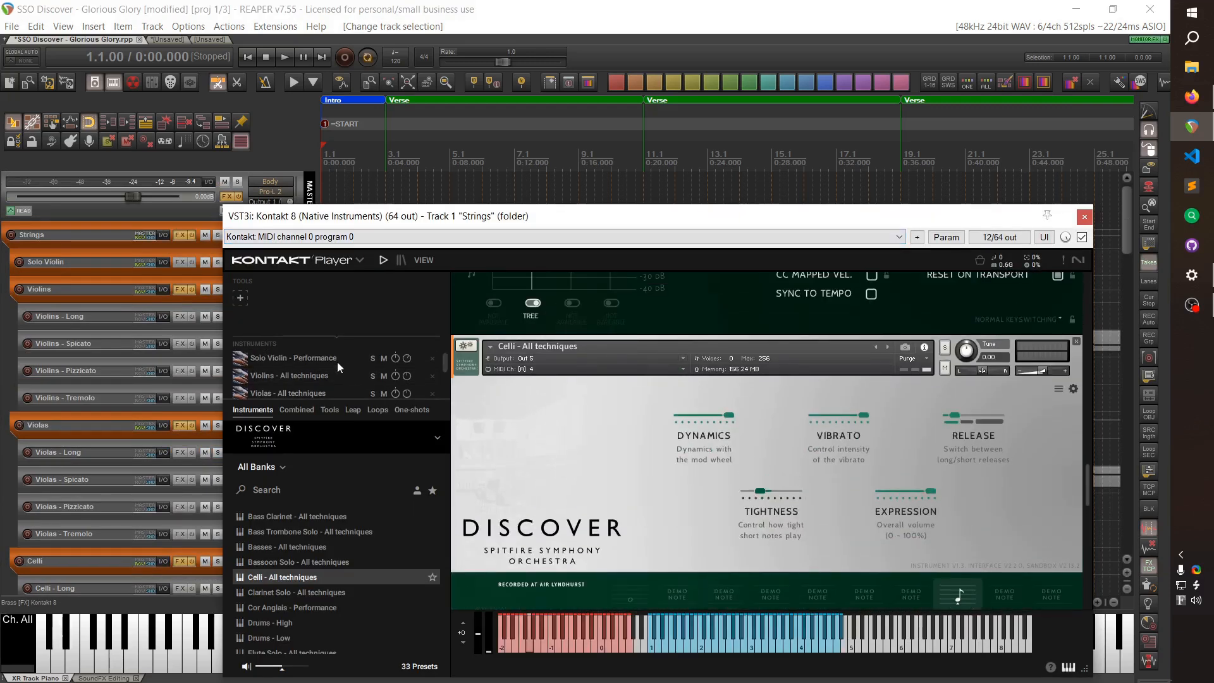
left_click(329, 358)
left_click(309, 387)
scroll(320, 378, "down", 2)
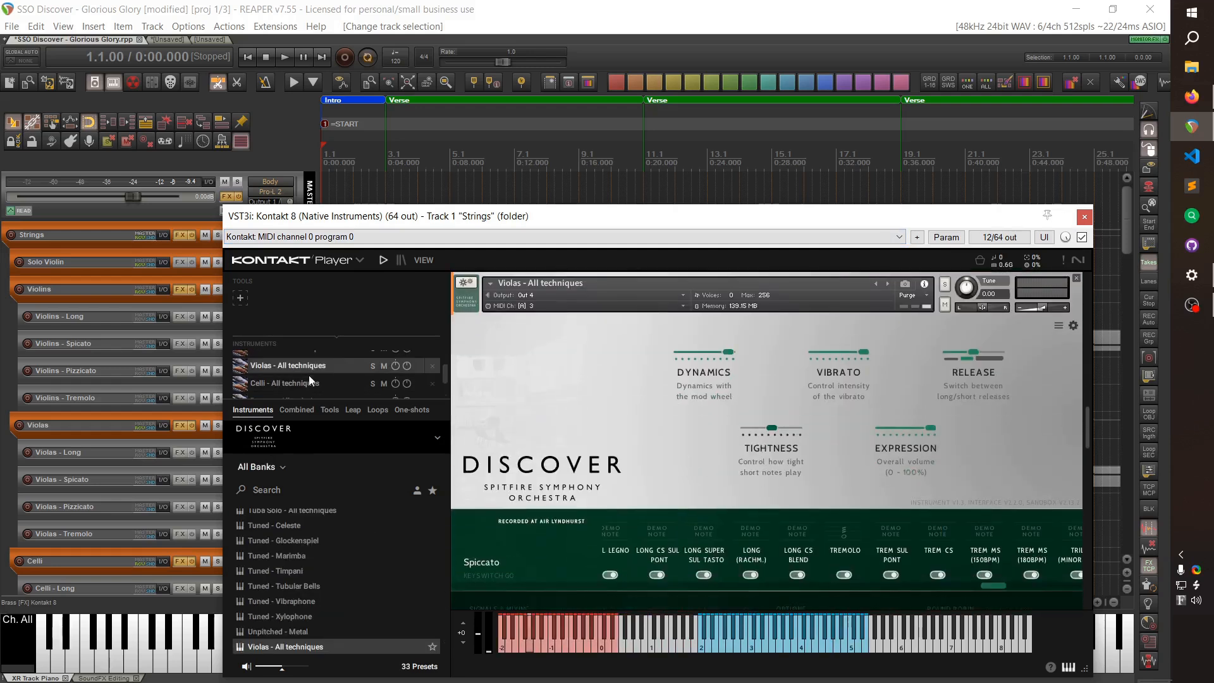
left_click(304, 380)
left_click(311, 368)
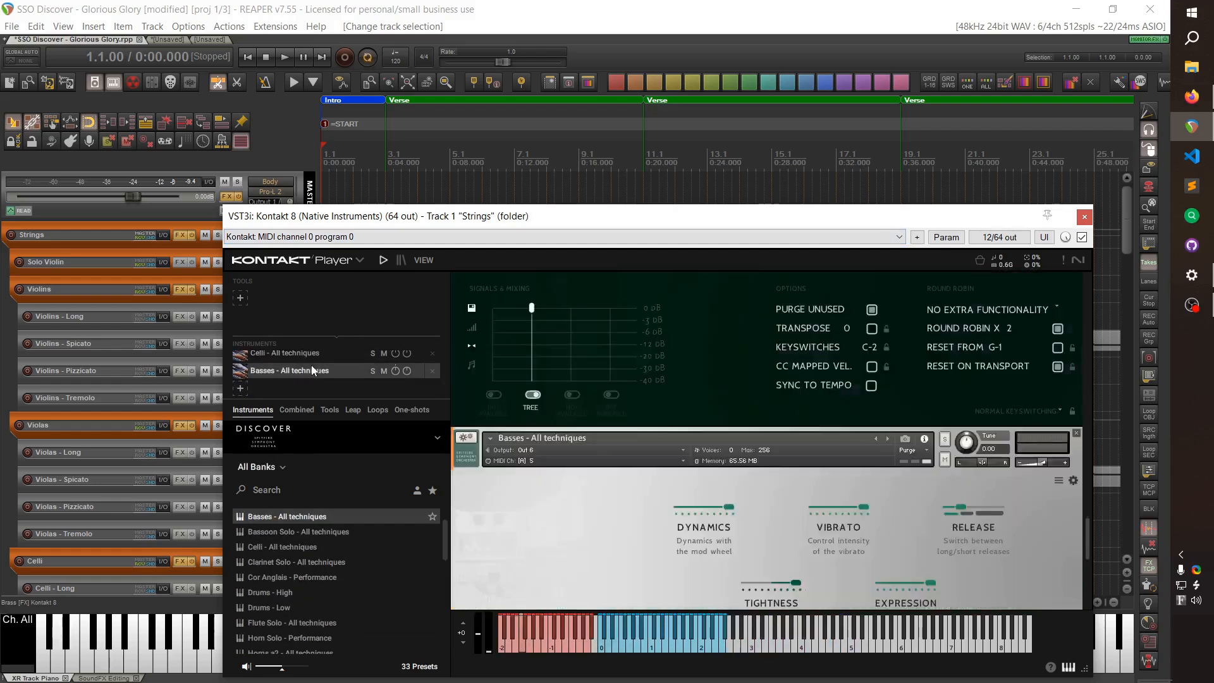
left_click_drag(439, 216, 370, 139)
left_click(1015, 140)
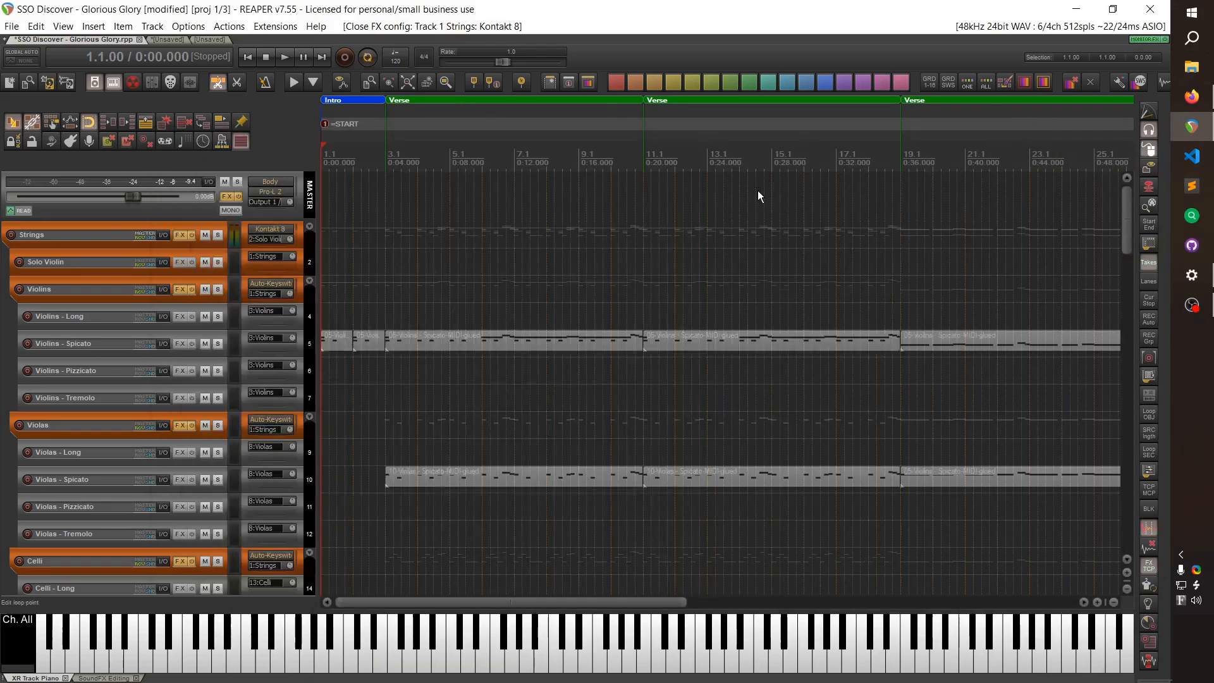
Select the Solo Violin, Violins, Violas and Celli tracks in turn to view their key ranges on the track piano.
left_click(162, 251)
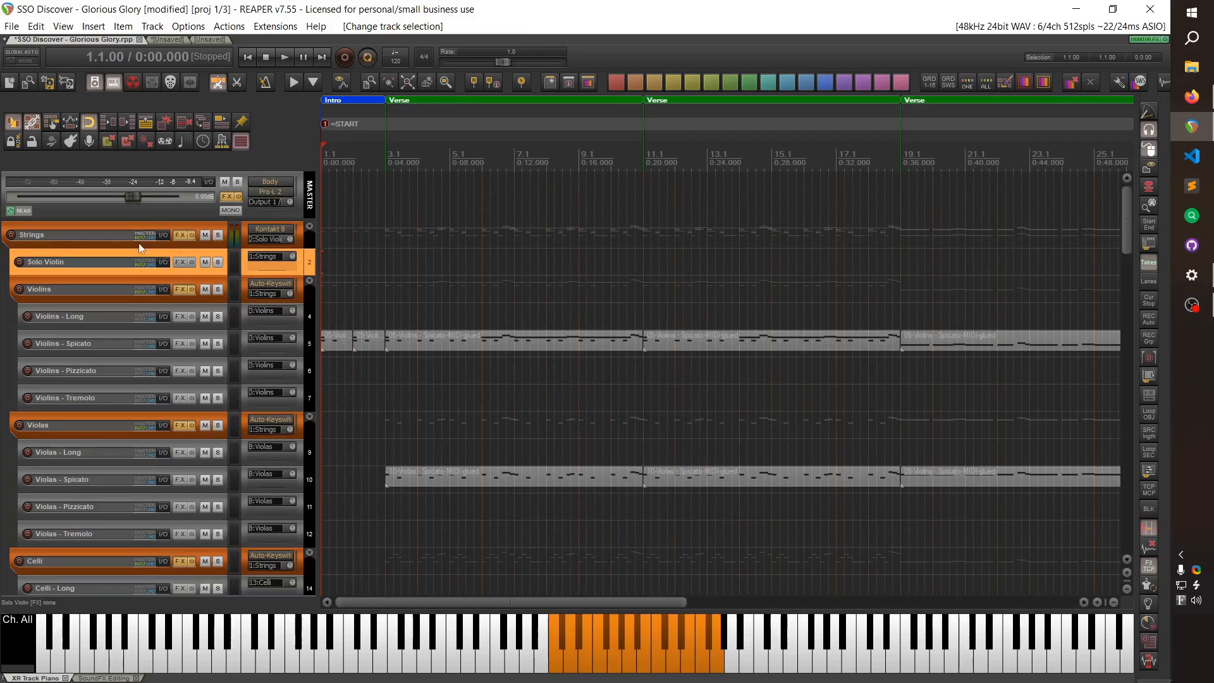
left_click(104, 290)
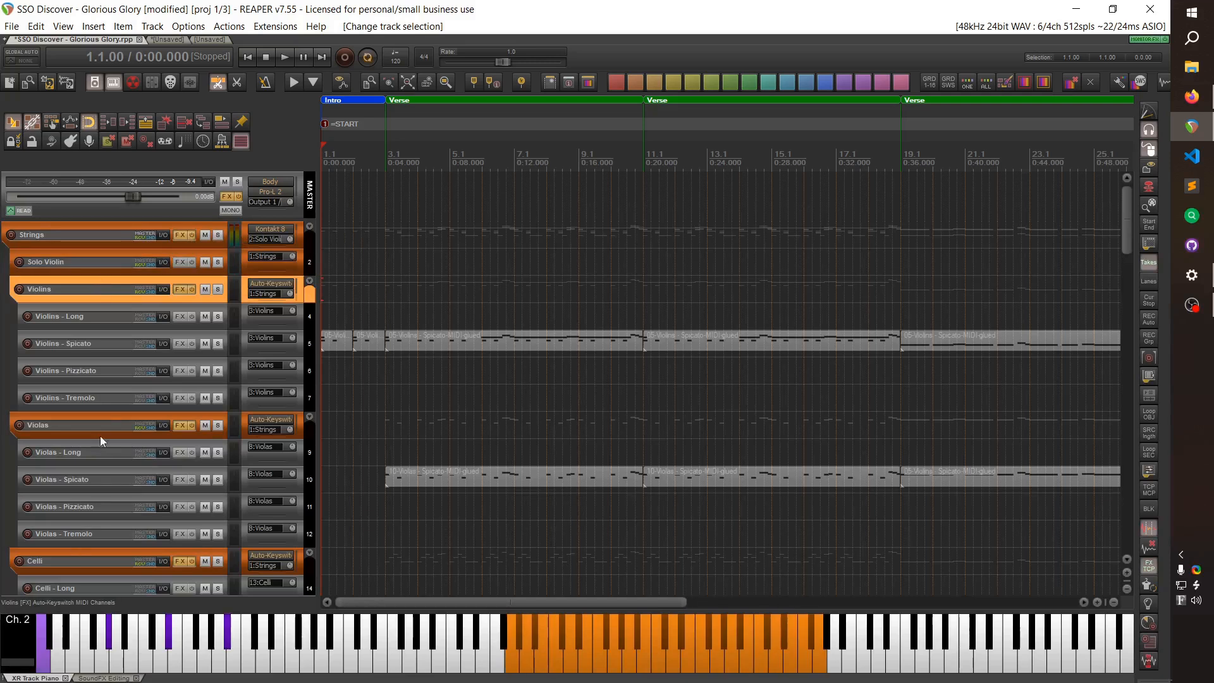
left_click(107, 420)
left_click(117, 555)
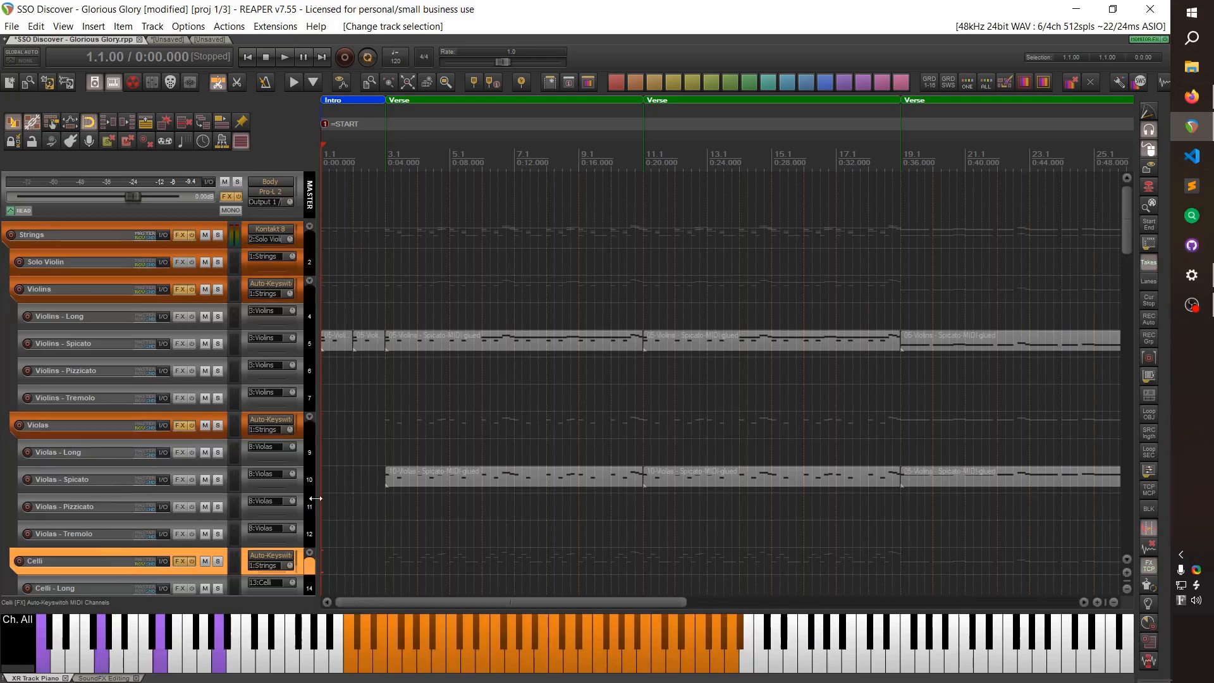
scroll(456, 479, "down", 2)
scroll(456, 479, "up", 2)
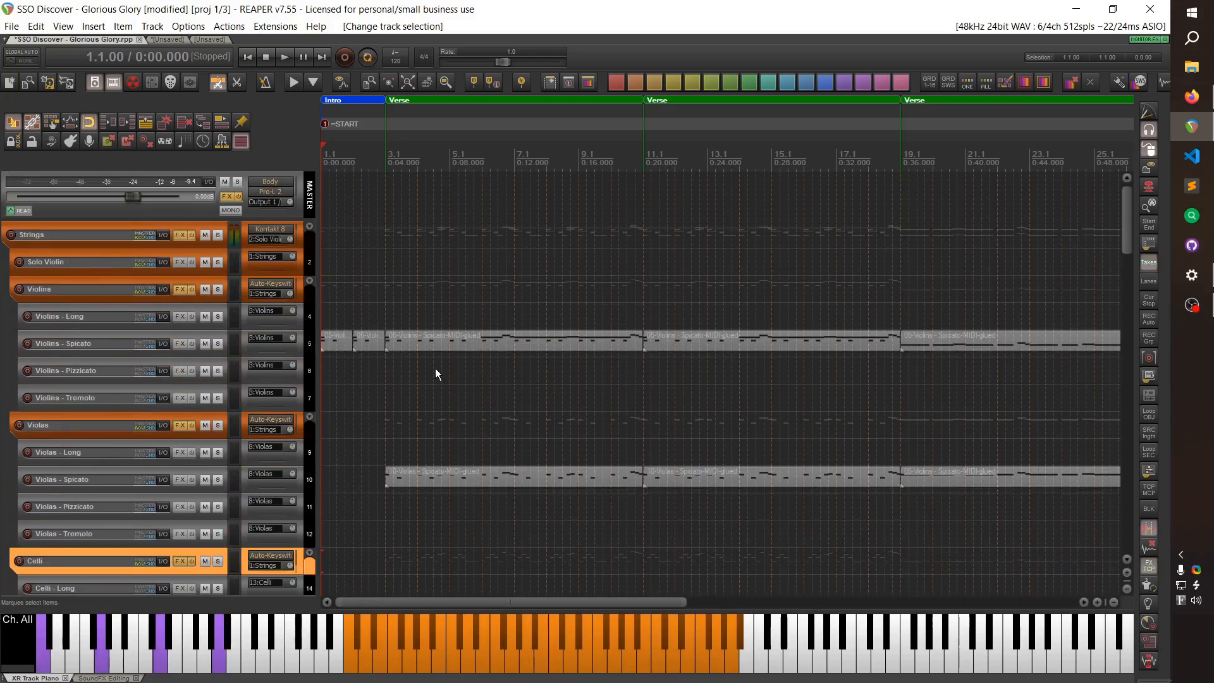
Enable automatic record-arm when selected for the four Violins articulation tracks, from Long to Tremolo.
left_click(109, 306)
left_click(117, 387, "shift")
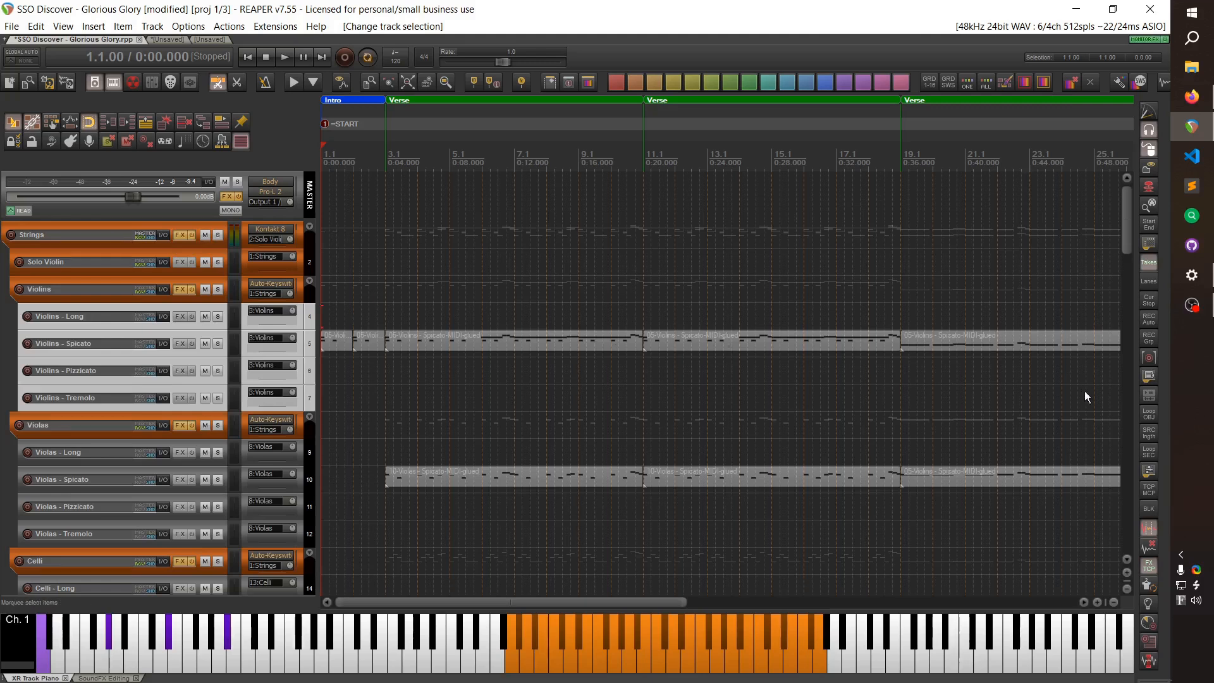
left_click(1148, 319)
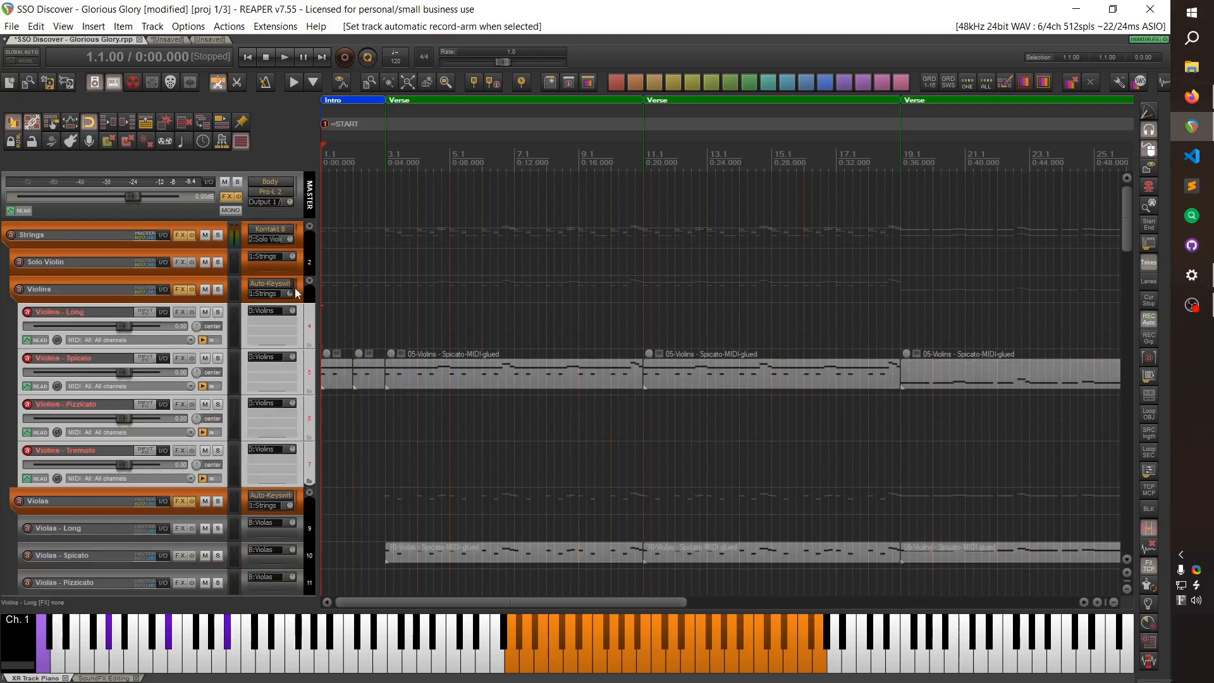
Select the Violins - Long, Spicato and Pizzicato tracks in turn to audition each articulation.
left_click(226, 330)
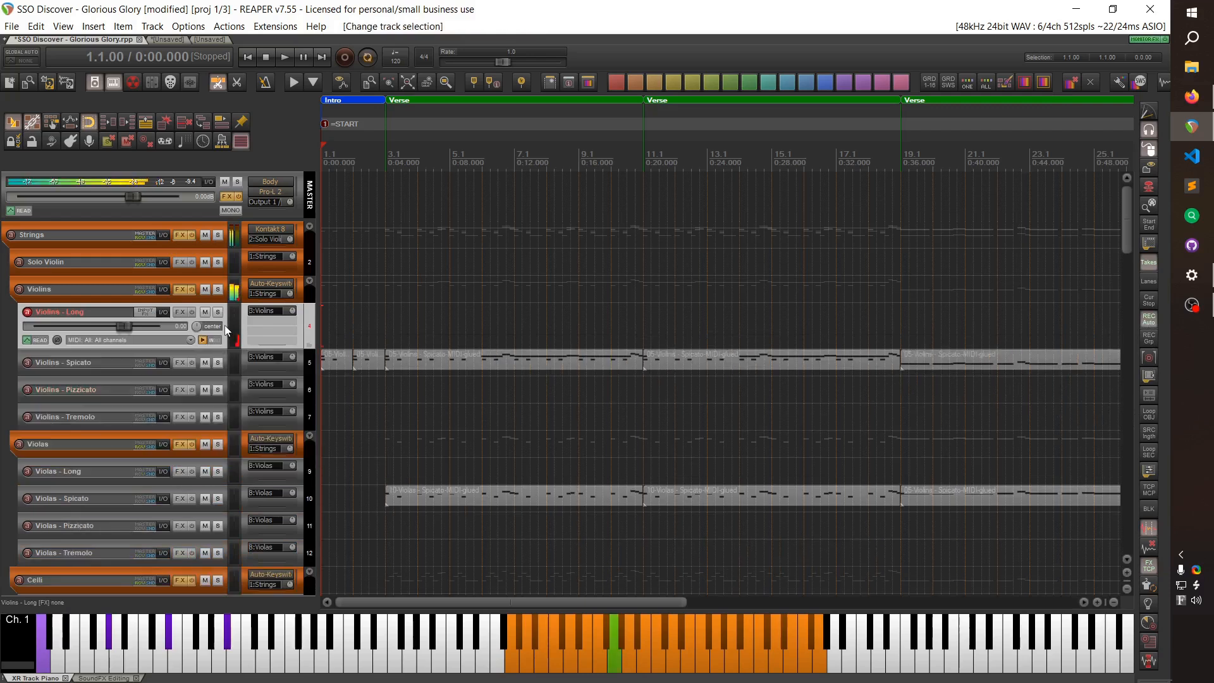
left_click(221, 358)
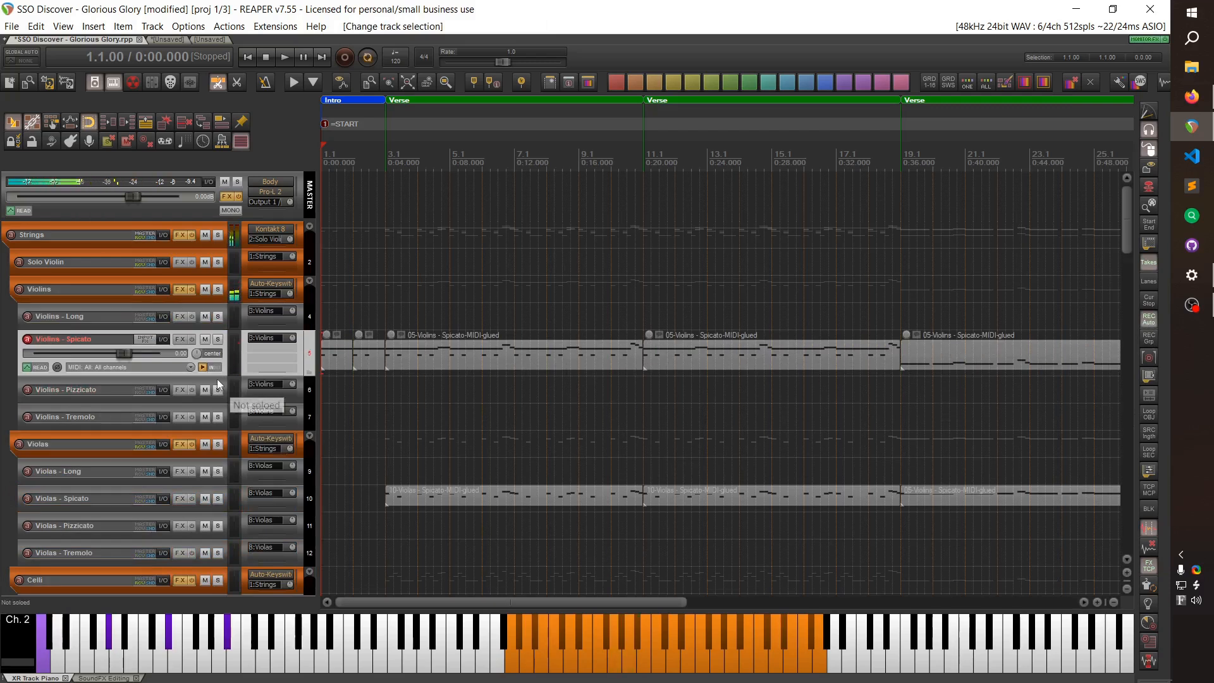
left_click(218, 383)
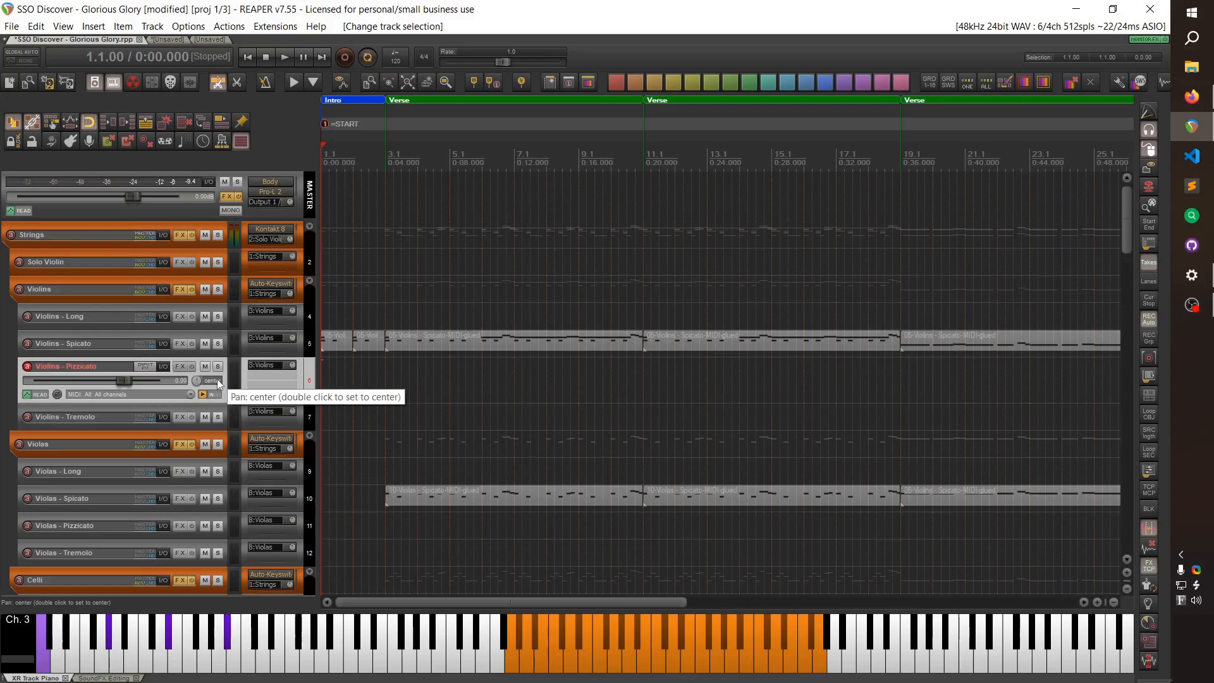
Check the Violins track's Auto-Keyswitch MIDI Channels mapping and find Basses - All techniques in the Strings folder's Kontakt 8.
left_click(268, 285)
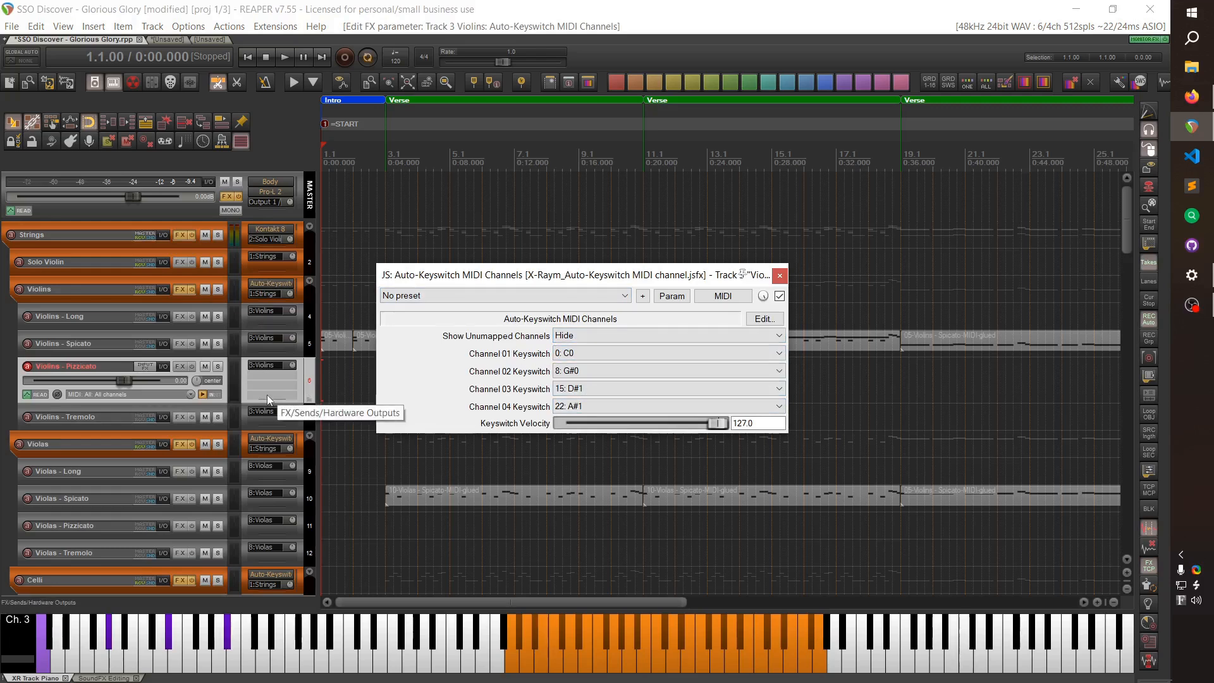
left_click(270, 284)
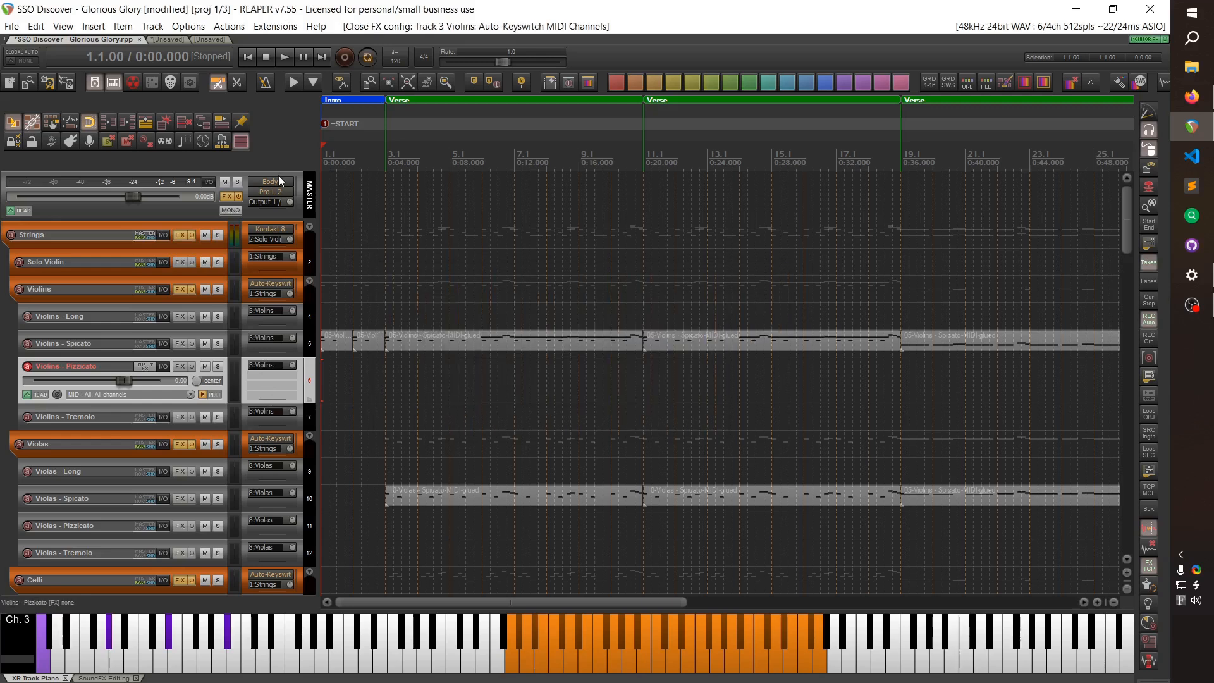
left_click(267, 229)
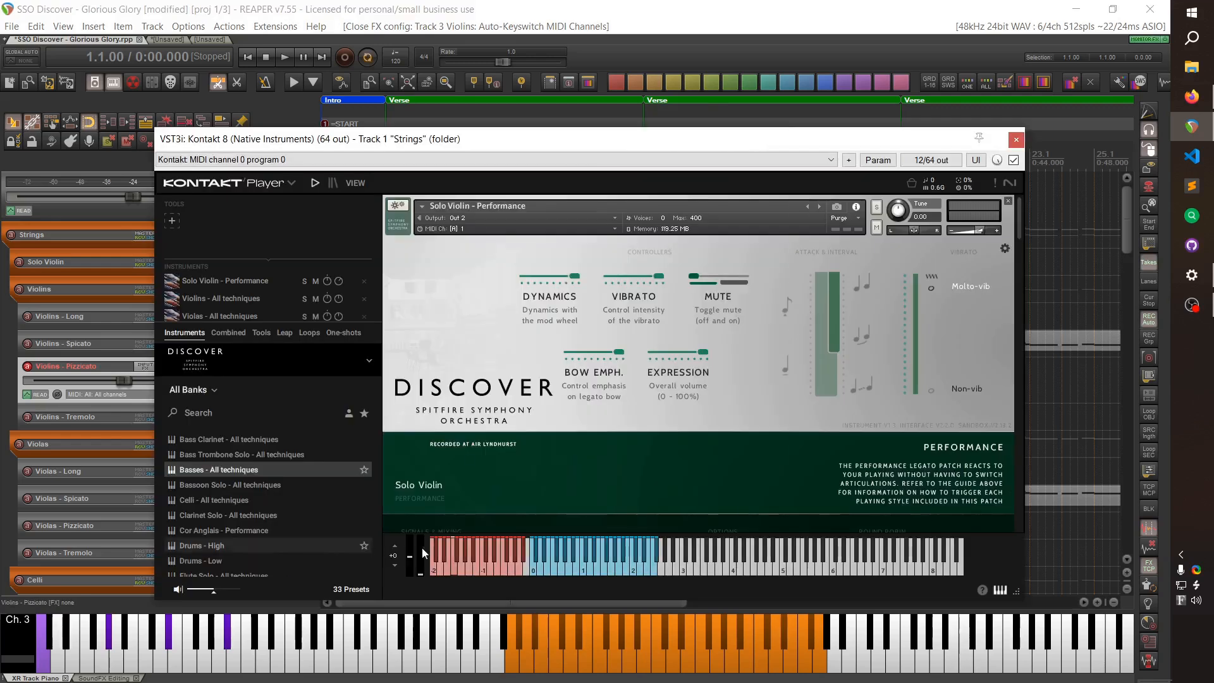
scroll(498, 407, "up", 3)
scroll(499, 411, "down", 2)
scroll(503, 419, "down", 1)
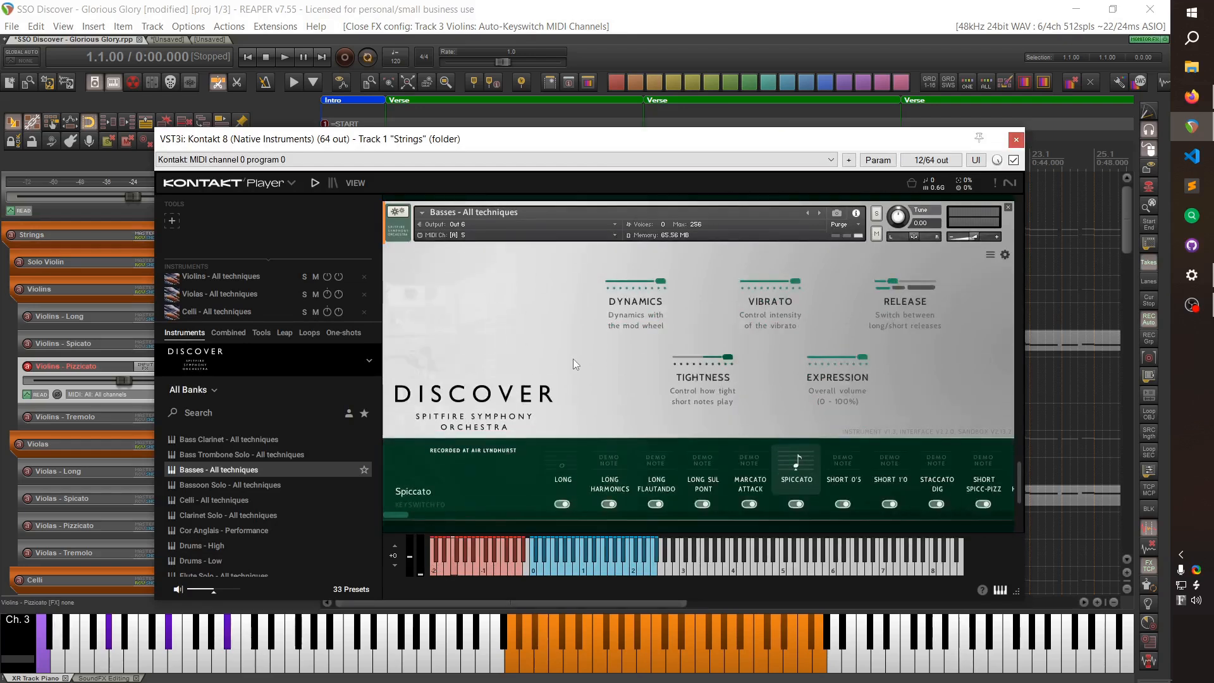
Switch Basses - All techniques to Long and back to Spiccato, look along its articulation list and close Kontakt.
left_click(573, 469)
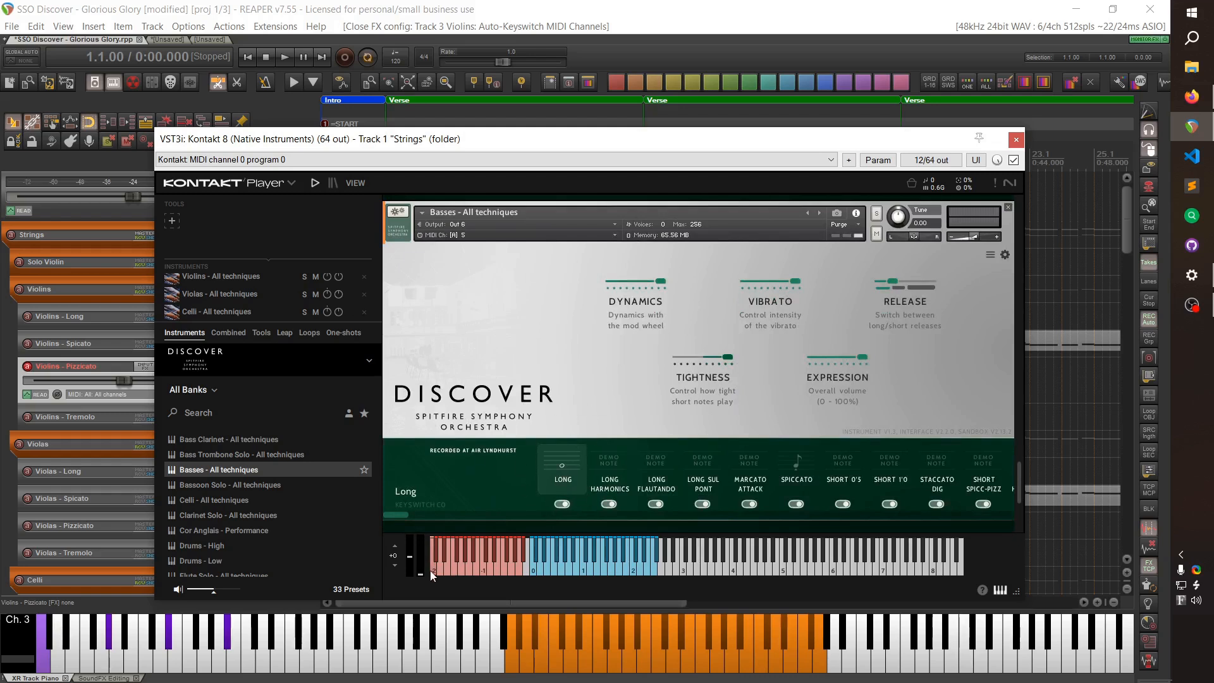
left_click(799, 460)
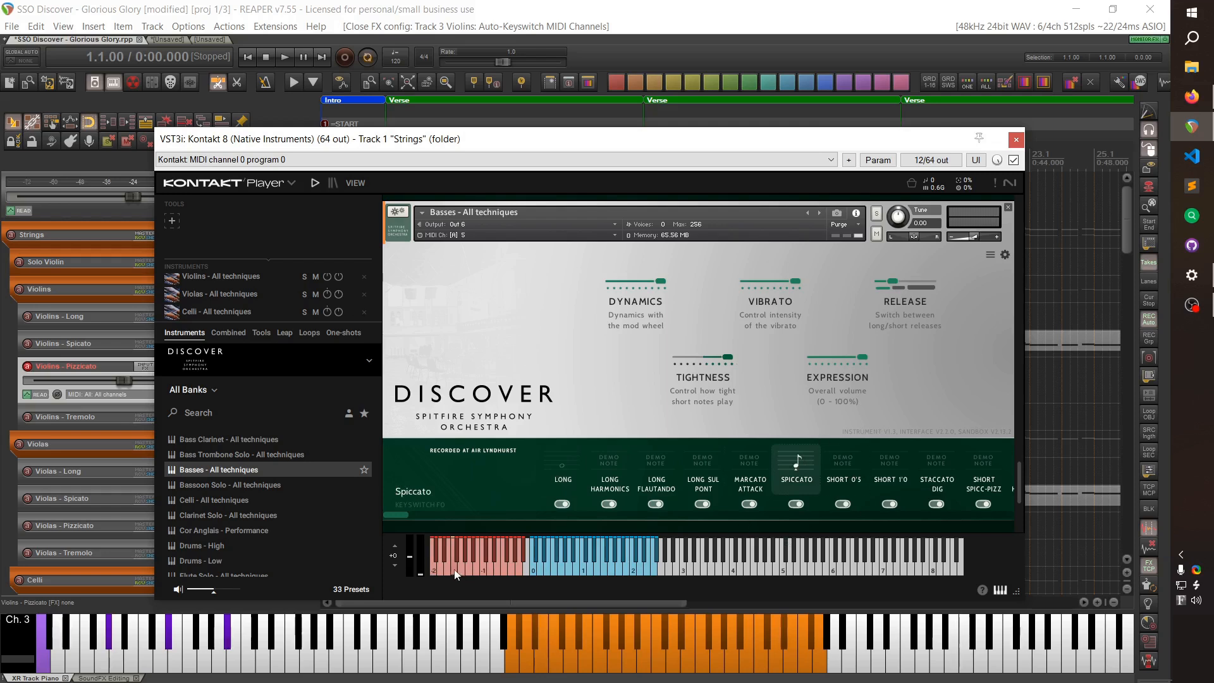
mouse_move(384, 513)
left_mouse_down()
mouse_move(847, 518)
mouse_move(392, 507)
mouse_move(405, 499)
mouse_move(414, 513)
mouse_move(380, 516)
left_mouse_up()
mouse_move(396, 514)
left_mouse_down()
mouse_move(457, 518)
mouse_move(414, 510)
left_mouse_up()
key("Escape")
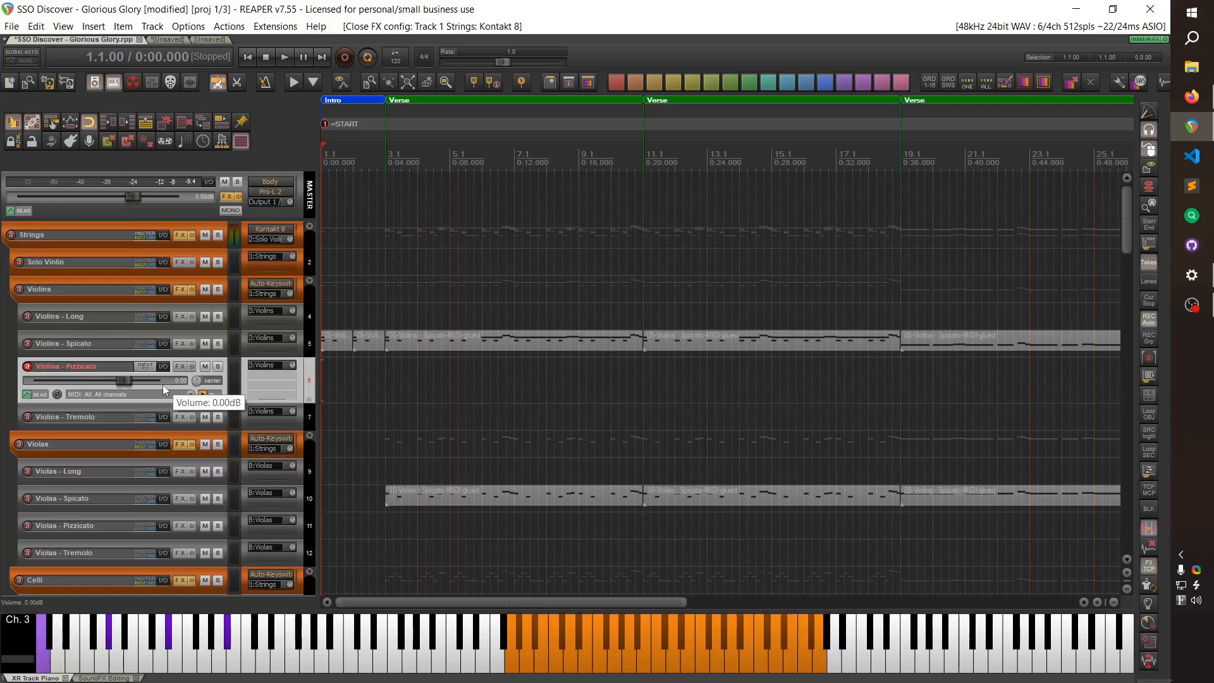
Recheck the Violins Auto-Keyswitch mapping and open the first Verse item on Violins - Spicato in the MIDI editor.
left_click(263, 282)
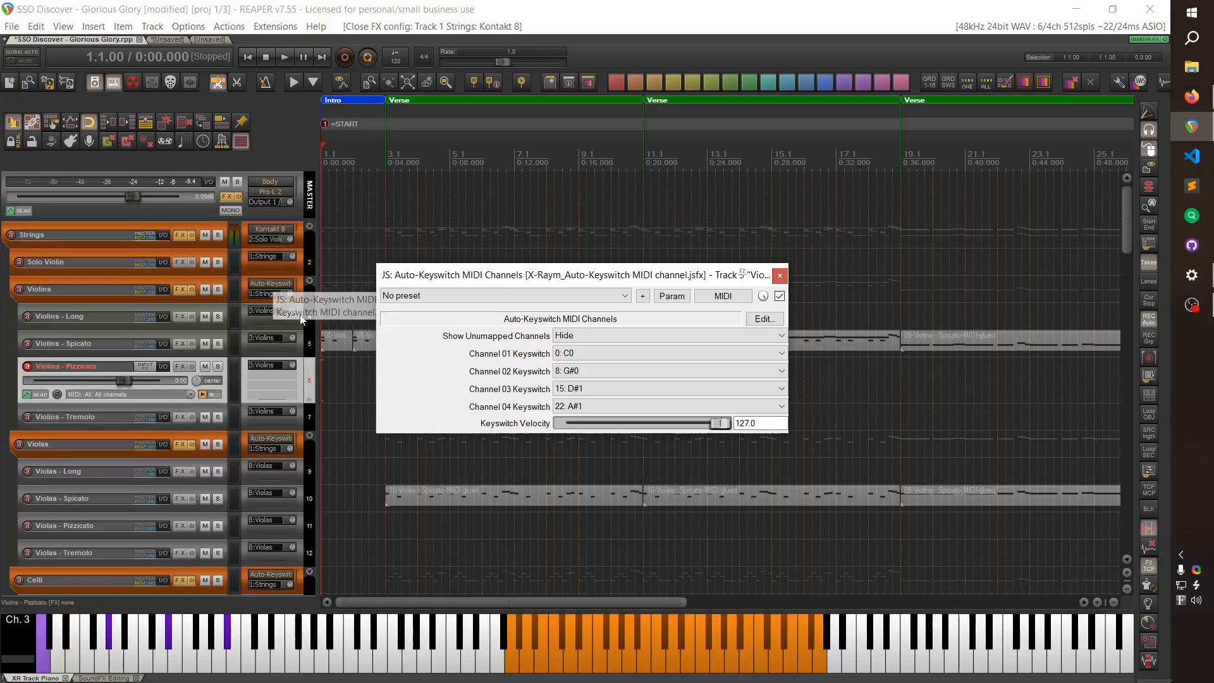
left_click(779, 275)
left_click(417, 341)
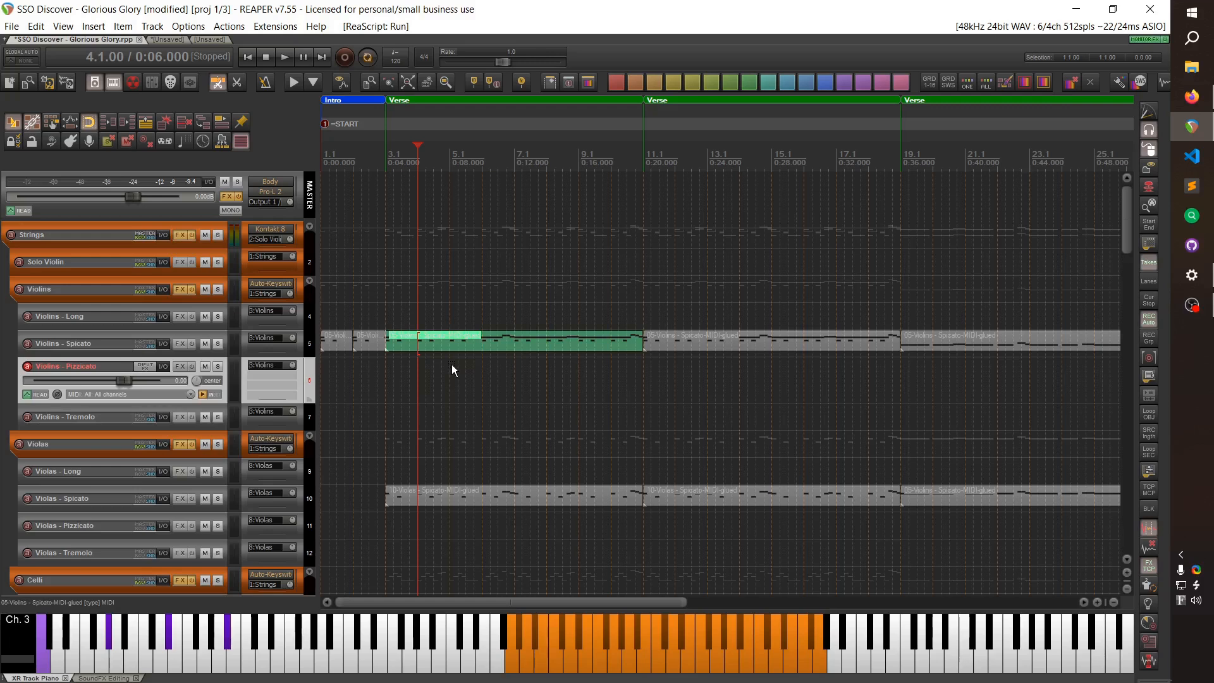
double_click(442, 340)
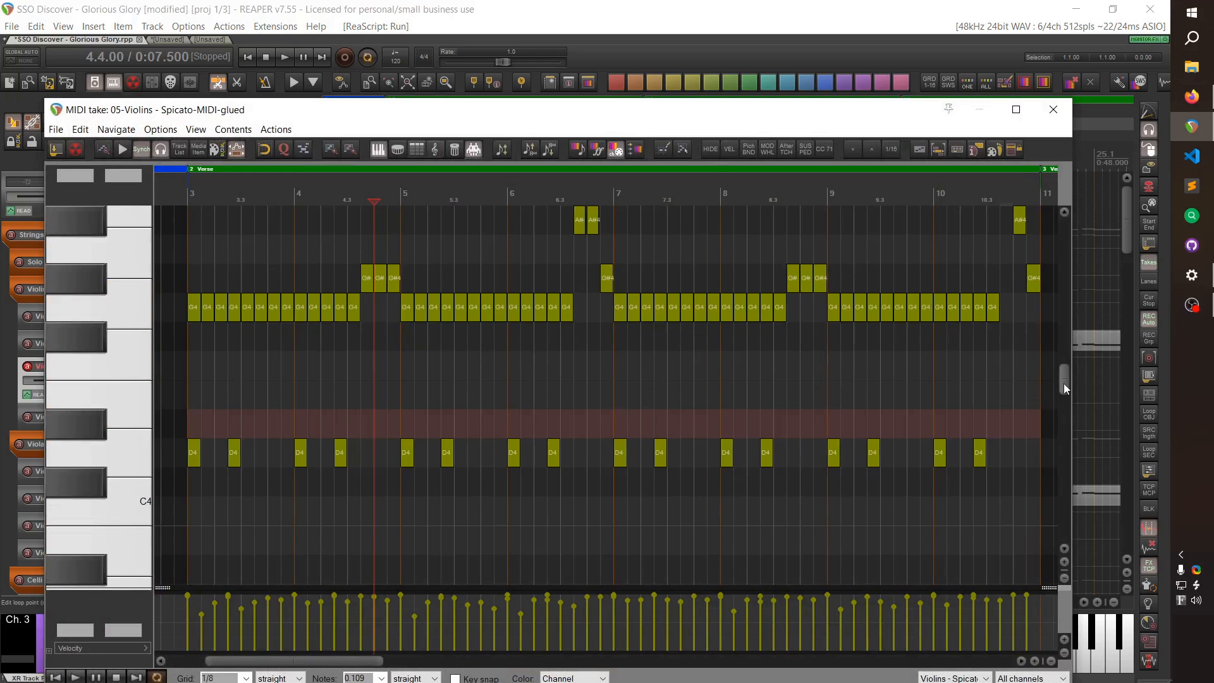
Examine the named keyswitch keys Long, Spicato, Pizzicato and Tremolo in the item's piano roll and return to the arrangement.
left_click_drag(1064, 382, 1056, 517)
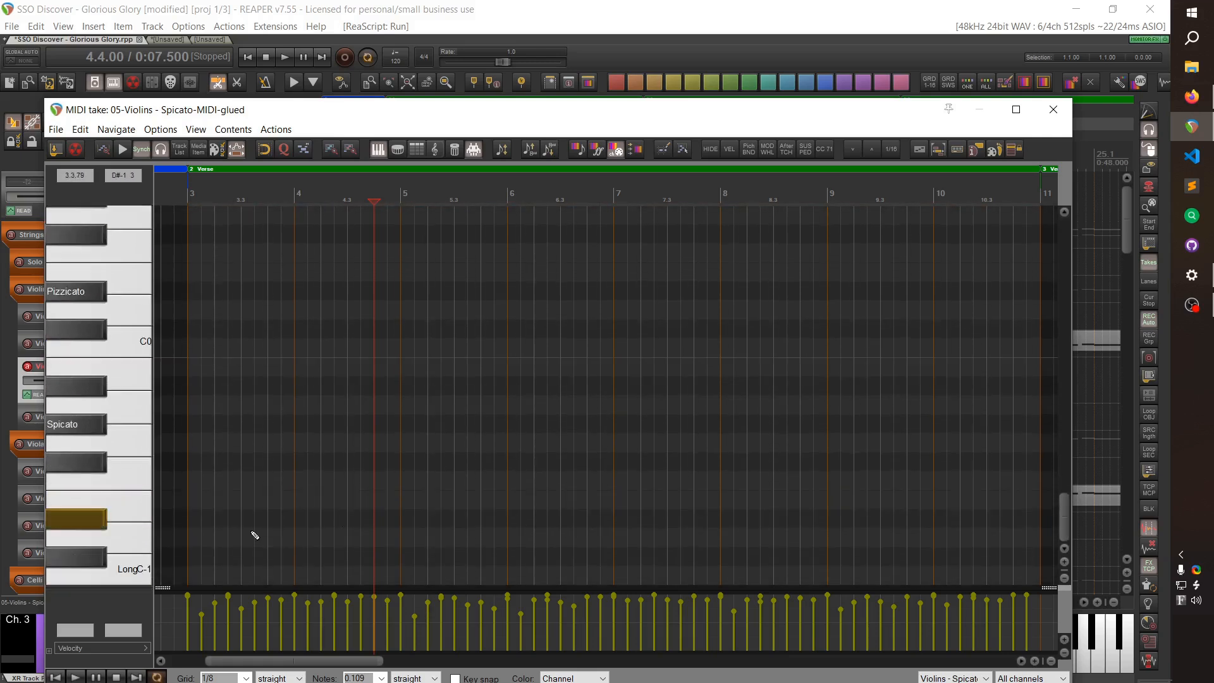
left_click_drag(183, 574, 274, 577)
left_click_drag(1047, 356, 1044, 374)
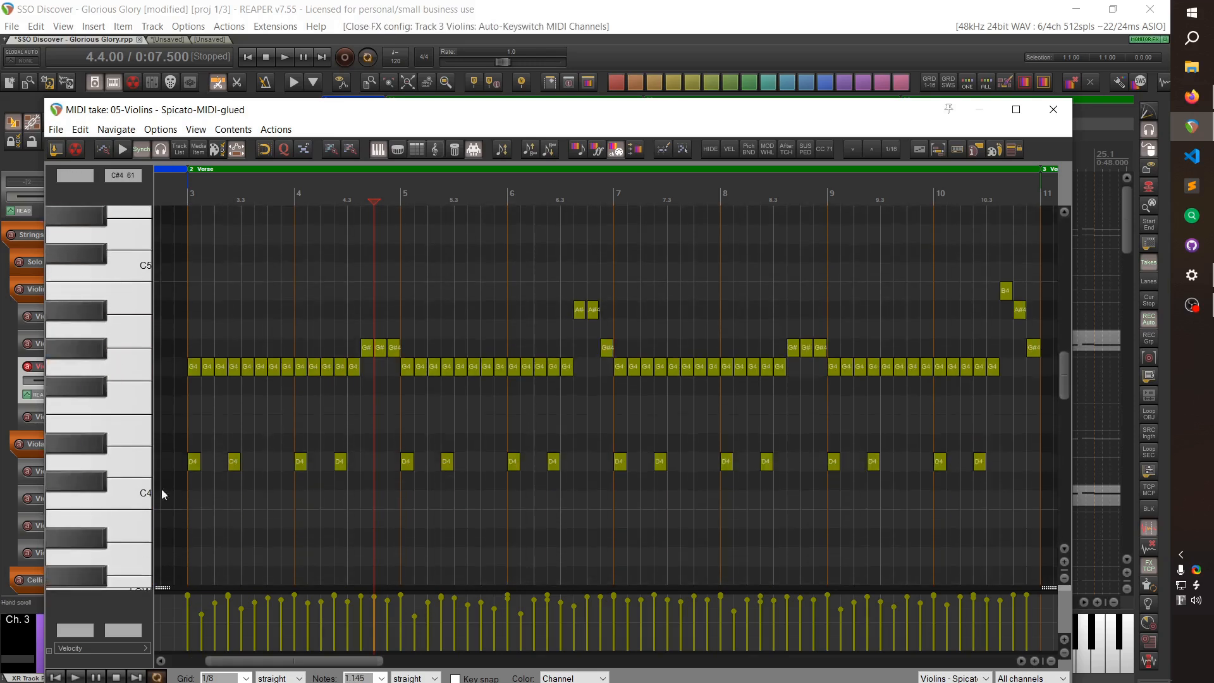
left_click_drag(1064, 377, 1064, 499)
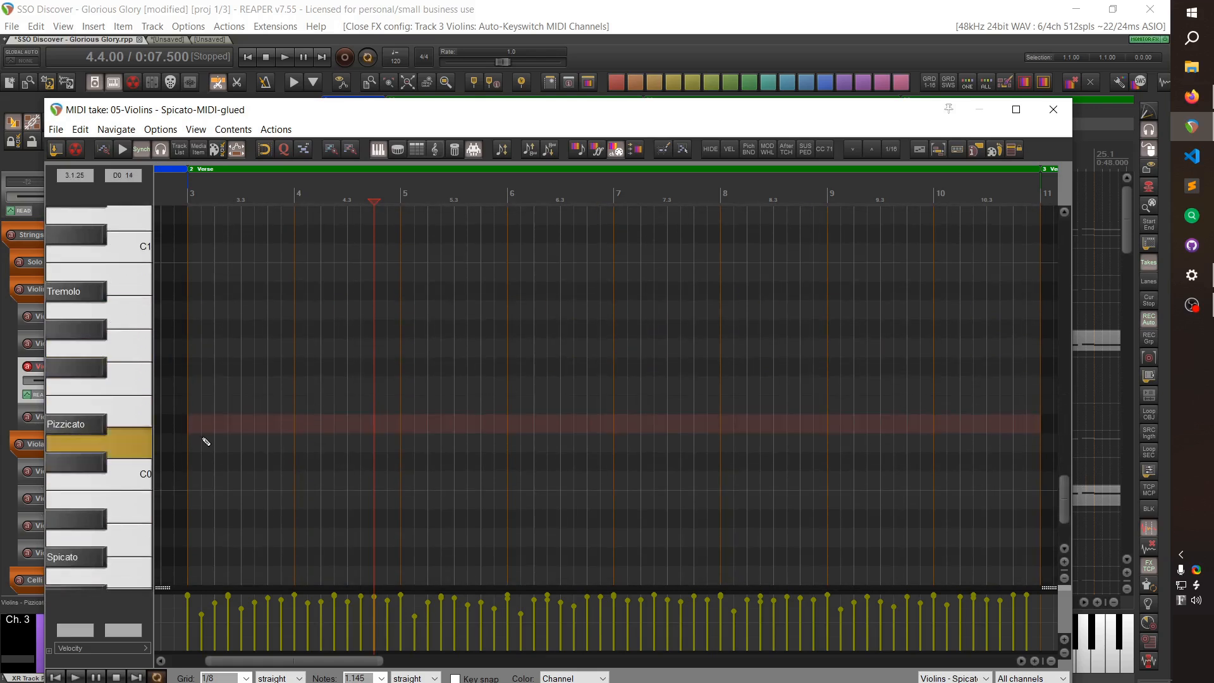
left_click_drag(1065, 502, 1047, 389)
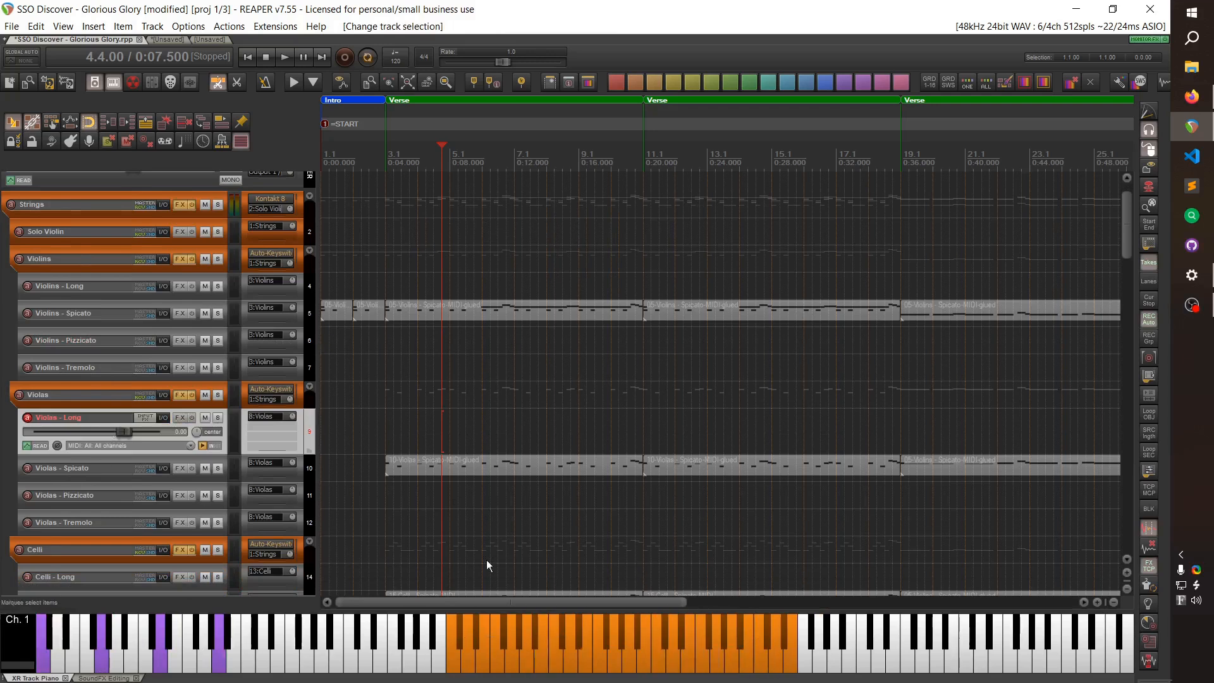
scroll(154, 410, "up", 1)
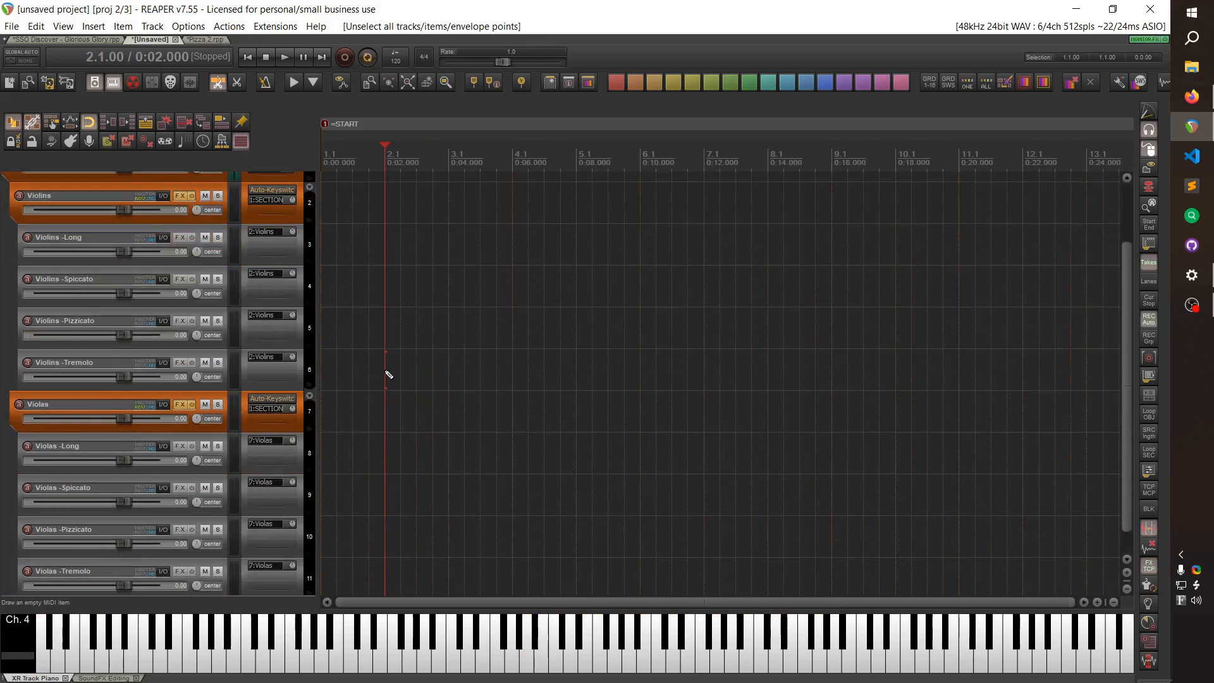
In the unsaved project, create a two-bar MIDI item at bar 2 on Violins -Tremolo and draw the notes A#2, G#2 and C3.
left_click_drag(388, 374, 520, 378)
double_click(412, 371)
left_click_drag(368, 376, 489, 381)
left_click_drag(526, 339, 632, 344)
left_click_drag(745, 266, 222, 466)
left_click_drag(356, 110, 479, 49)
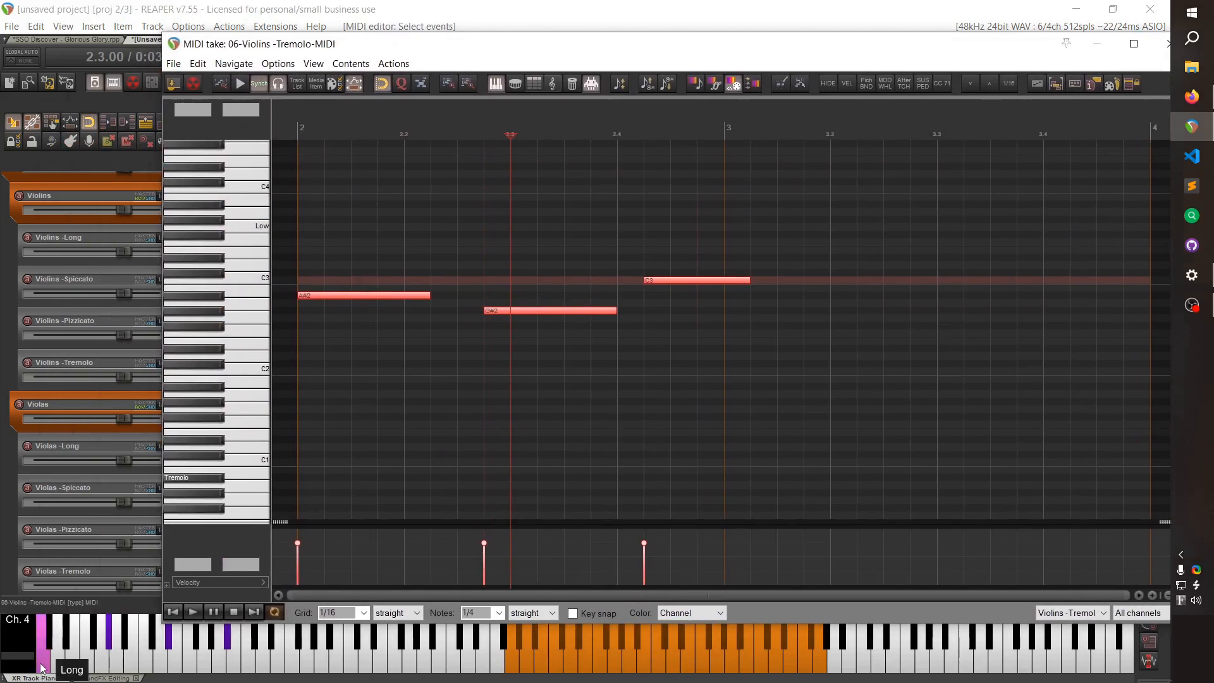
Run the three selected notes through the Spiccato, Pizzicato, Tremolo and Long keyswitches on the track piano and close the MIDI editor.
left_click(109, 640)
left_click(170, 643)
left_click(224, 635)
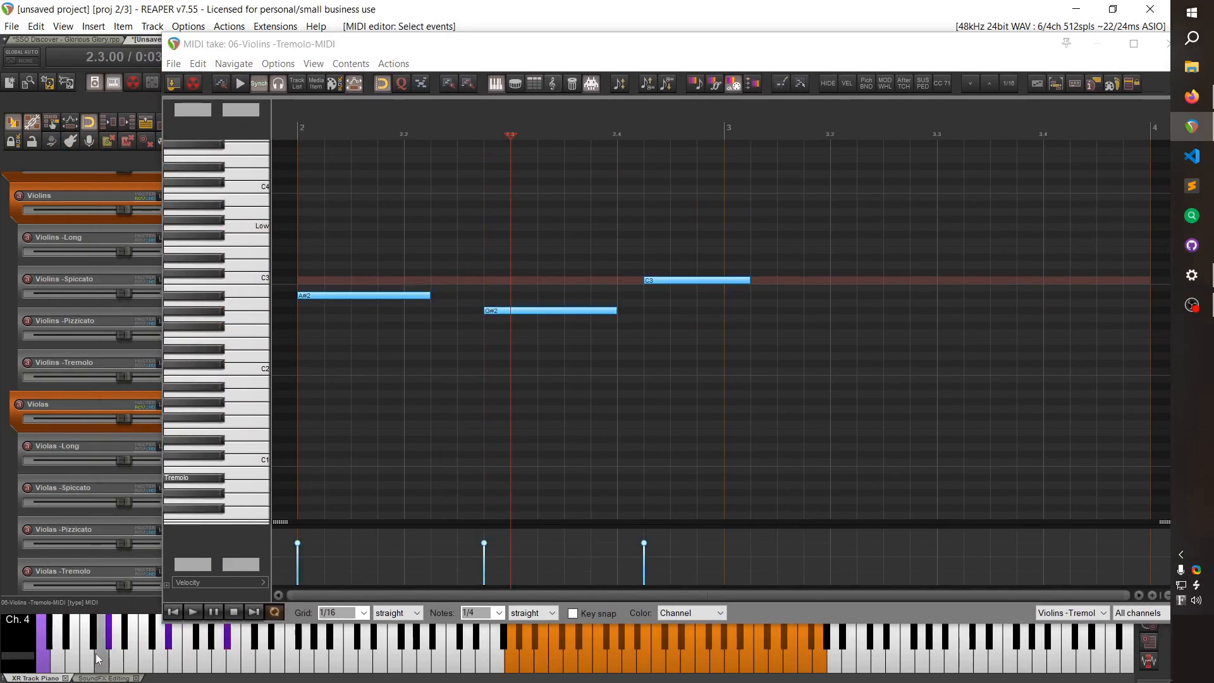
left_click(50, 661)
left_click_drag(754, 45, 491, 142)
left_click(933, 133)
left_click_drag(364, 358, 363, 399)
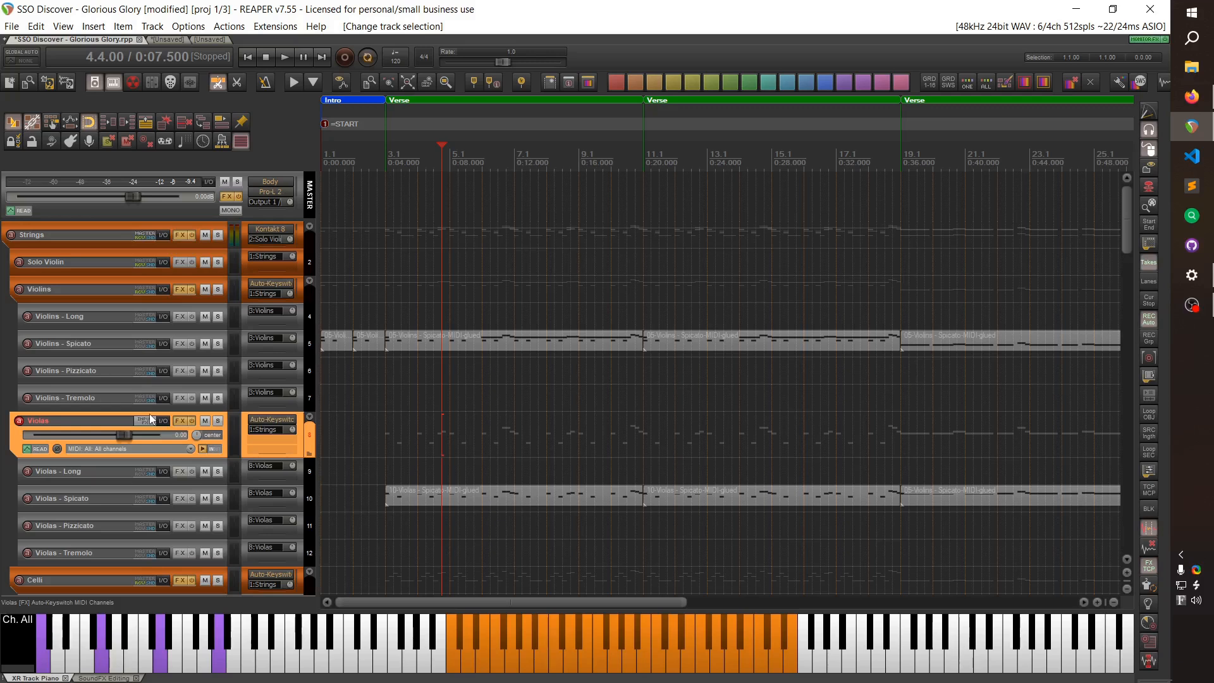
In the Glorious Glory project, try the Violas volume fader and check Allow feedback in routing in the advanced project settings.
mouse_move(131, 436)
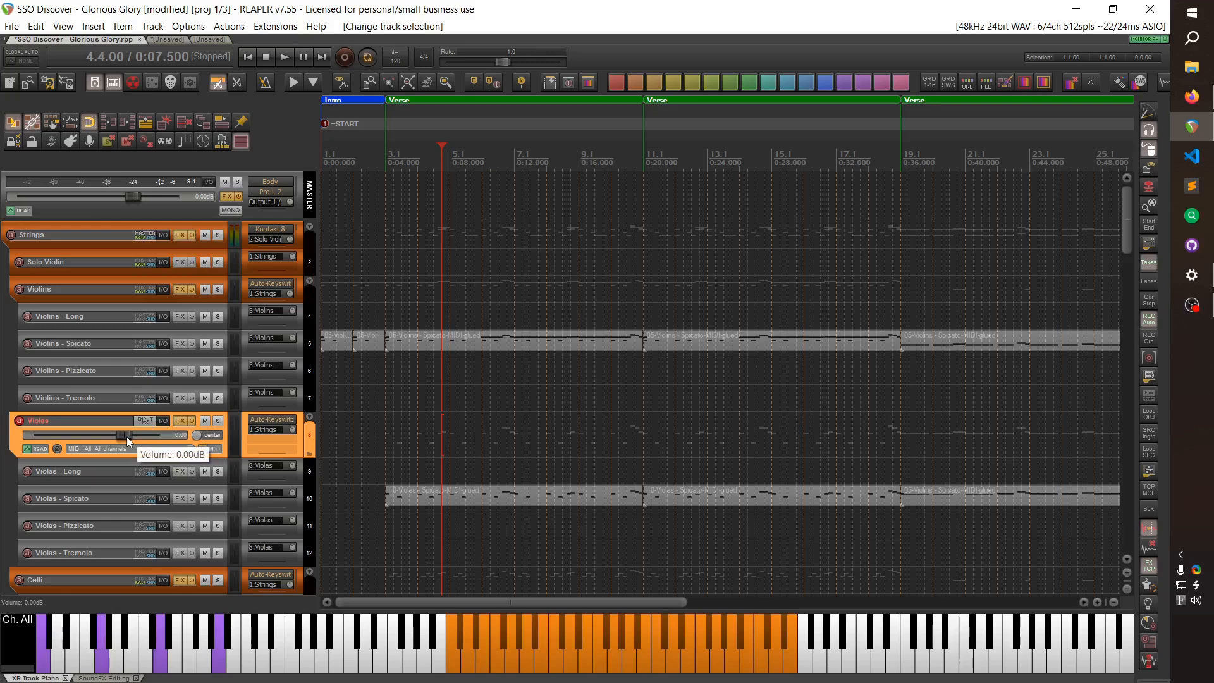
left_click(126, 436)
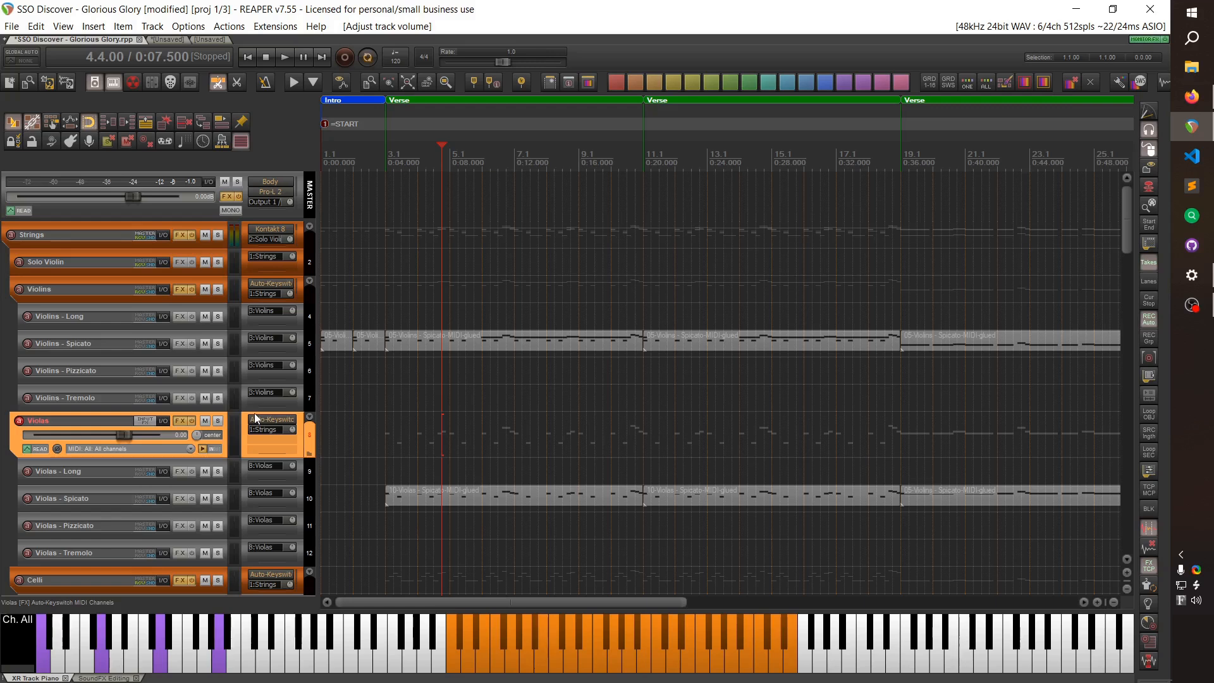
left_click(12, 26)
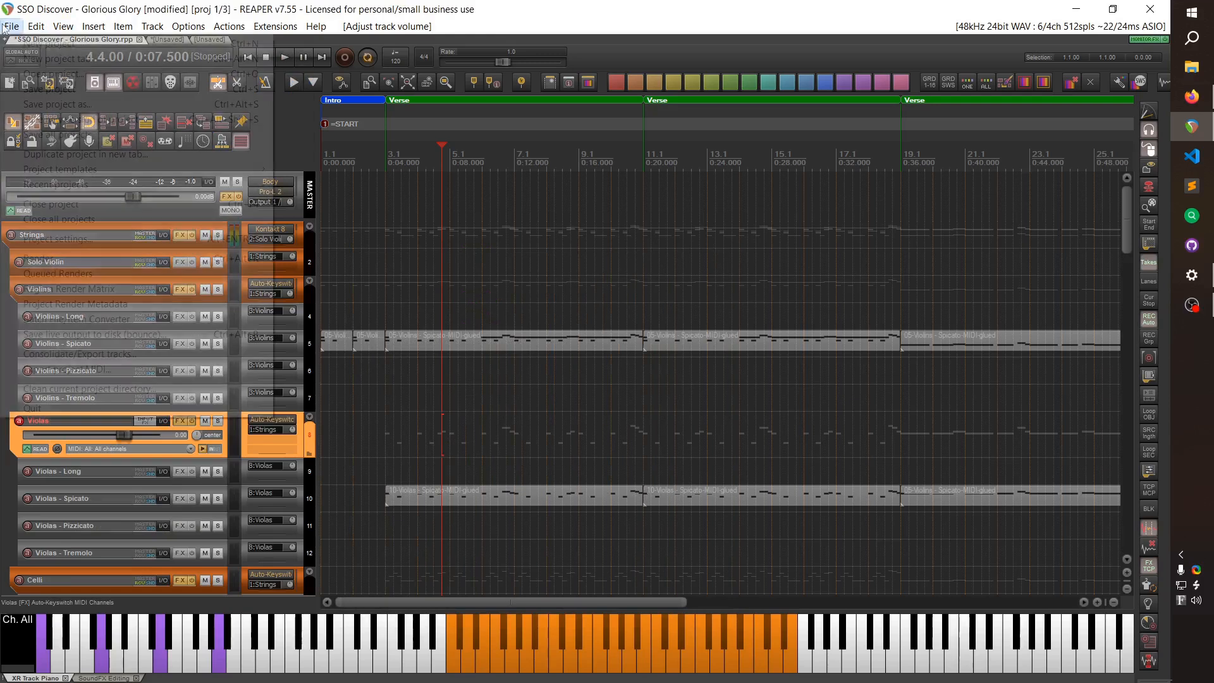
left_click(173, 239)
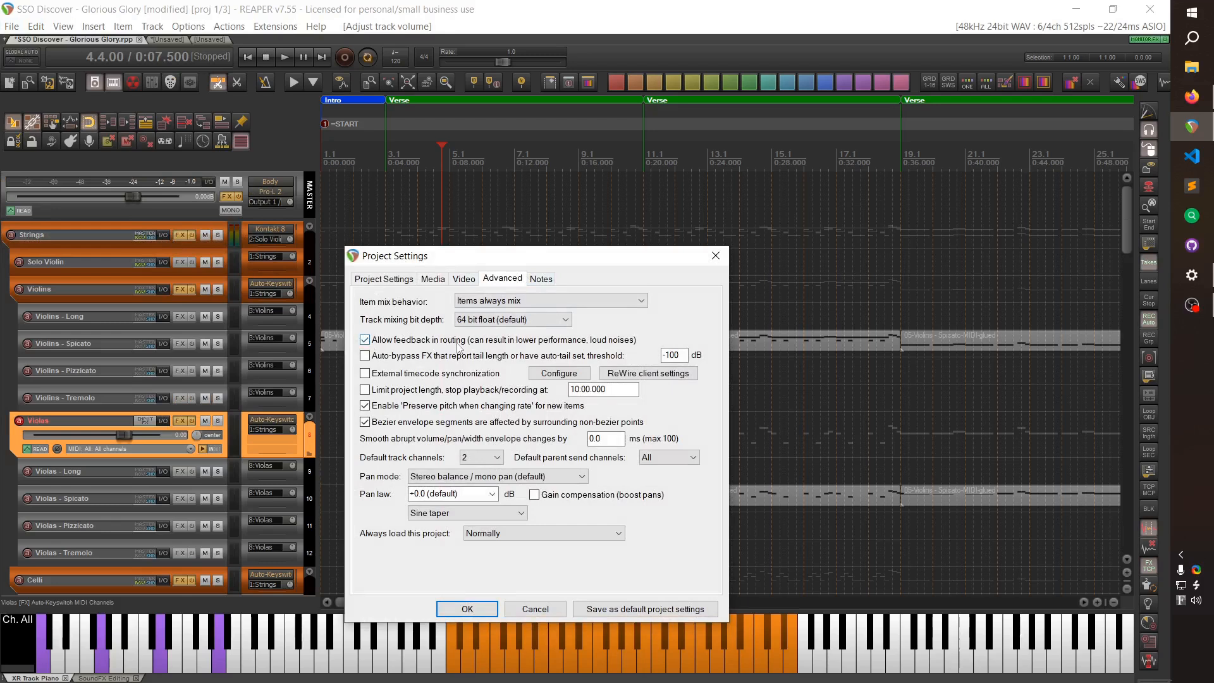
left_click(715, 255)
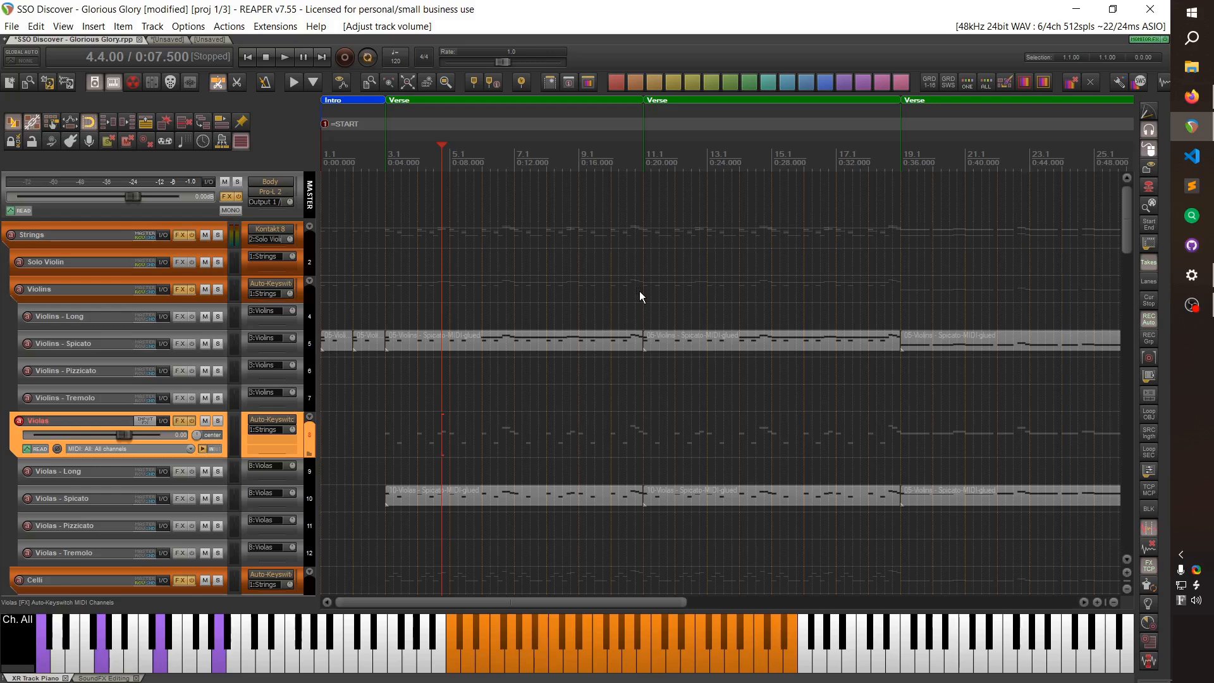
Inspect the Solo Violin's MIDI channel and port choices and the Violas settings in the Strings folder's Kontakt 8.
mouse_move(126, 436)
left_click(291, 226)
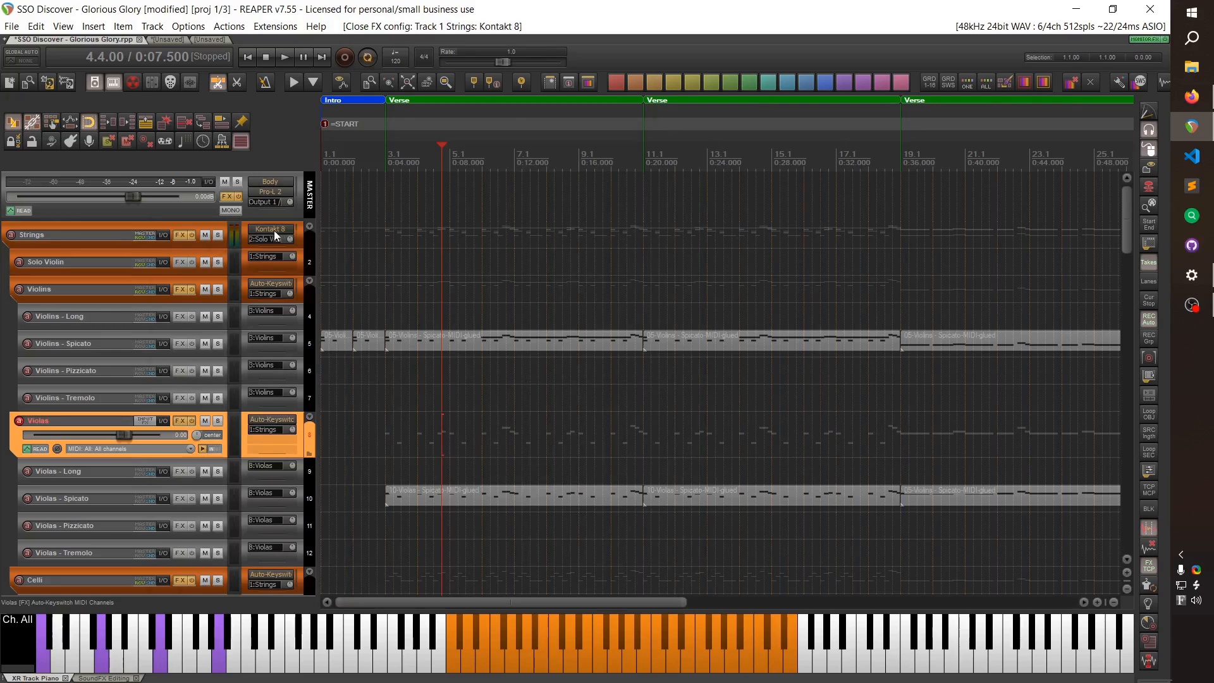
left_click(275, 230)
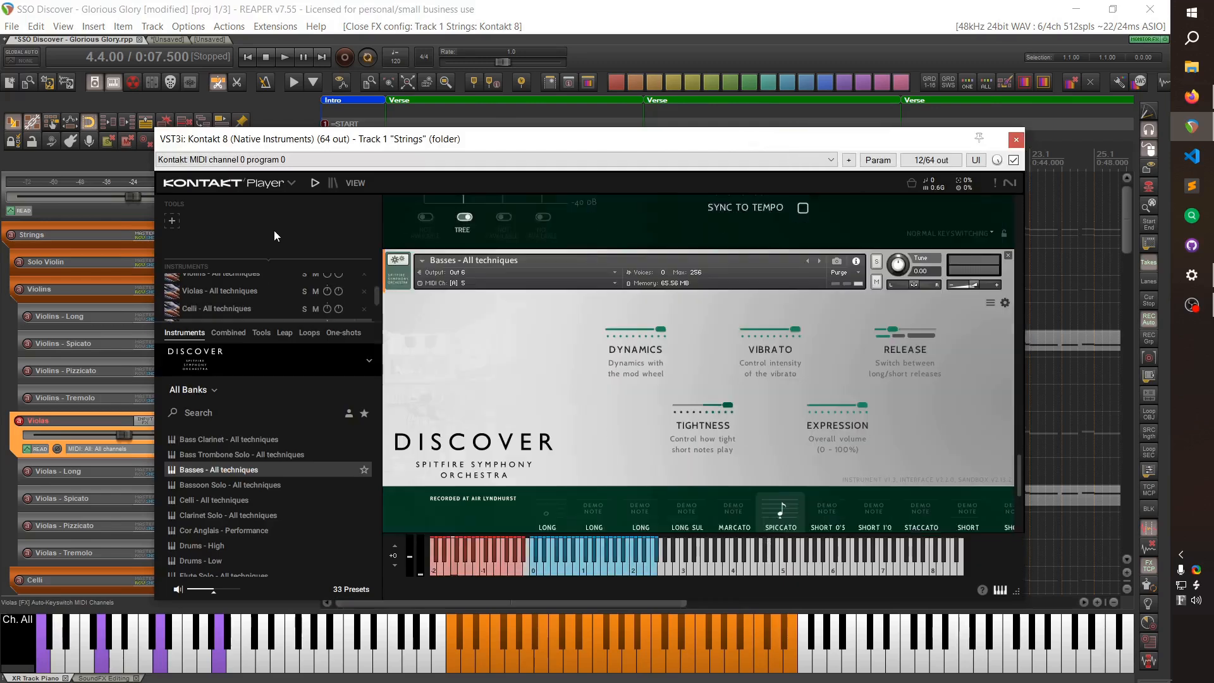
scroll(1013, 411, "up", 2)
scroll(1014, 411, "down", 5)
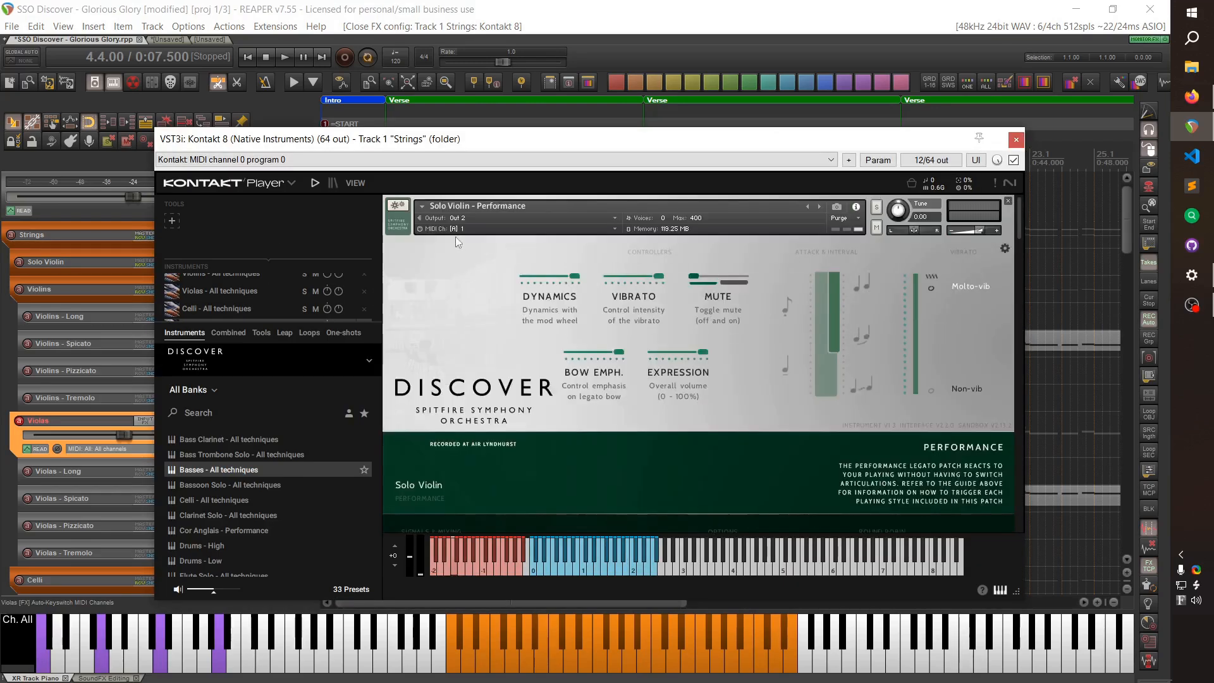
left_click(460, 229)
mouse_move(499, 253)
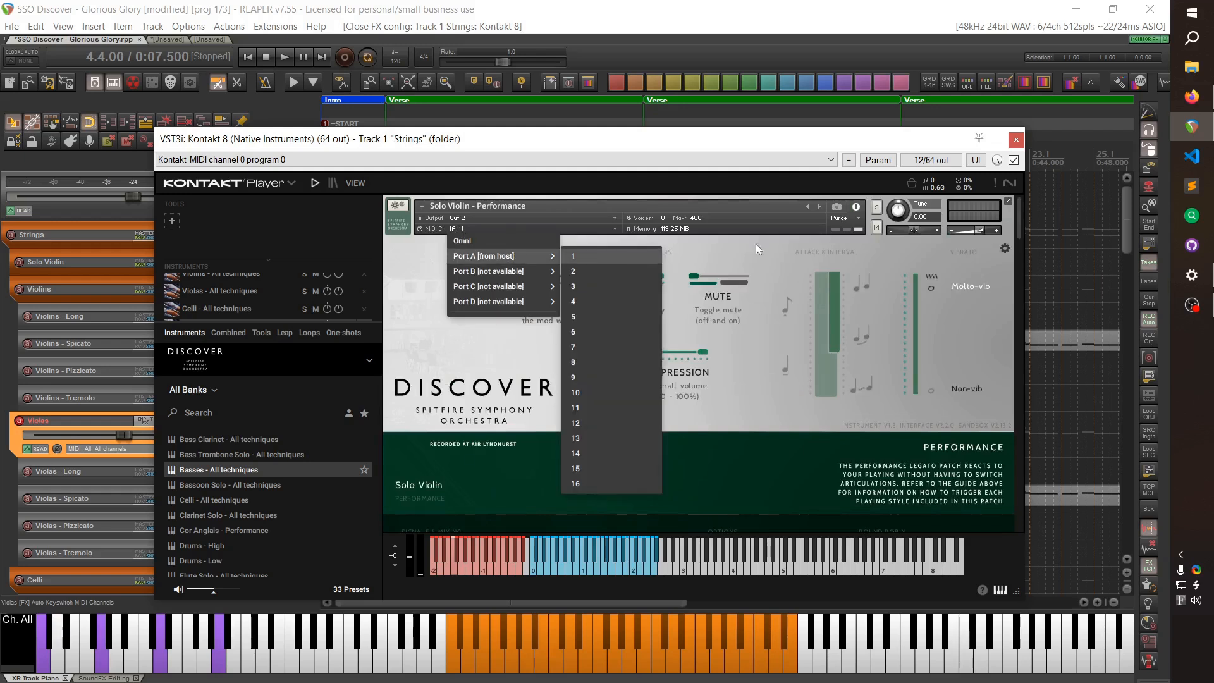
left_click(1018, 235)
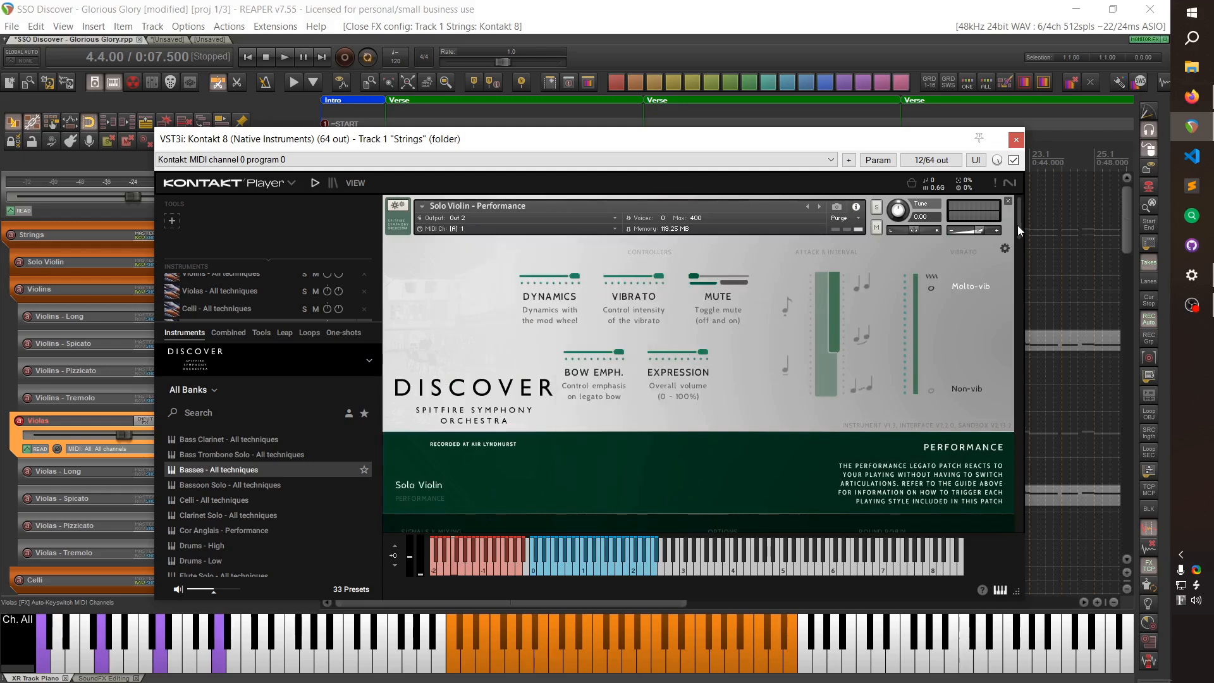
scroll(1017, 225, "down", 4)
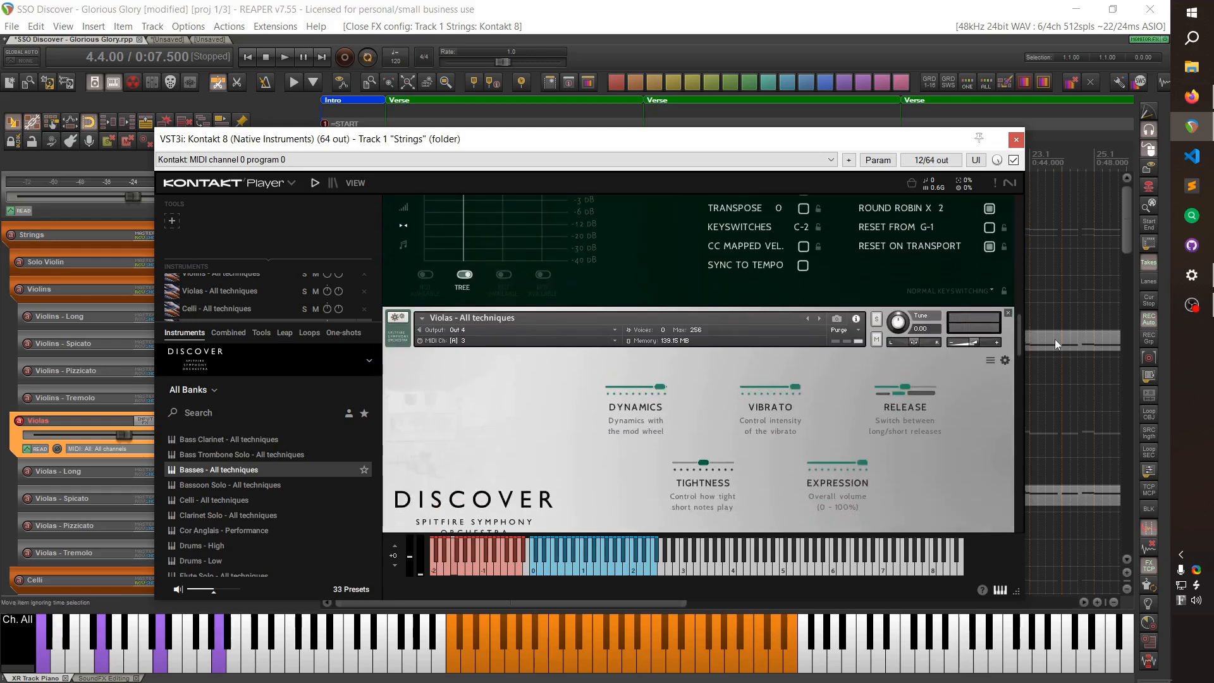
scroll(1019, 332, "up", 4)
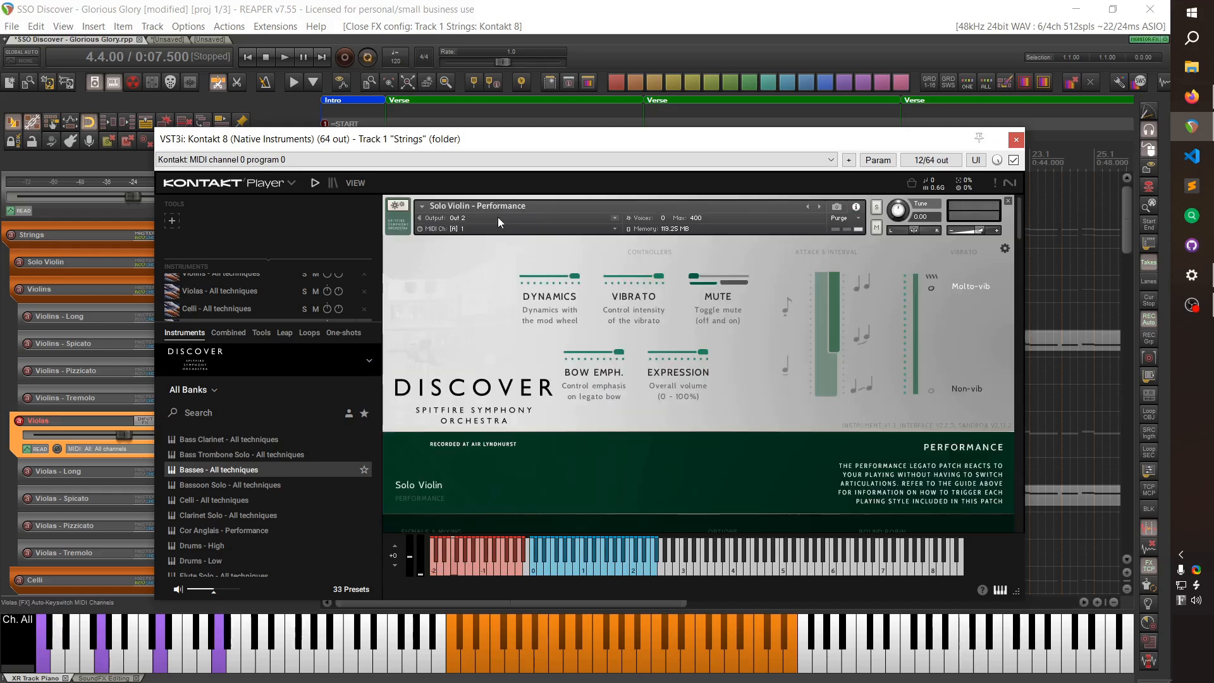
Check the Solo Violin's output choices and the Violins instrument's header settings in the Strings folder's Kontakt 8, and close it.
left_click(498, 217)
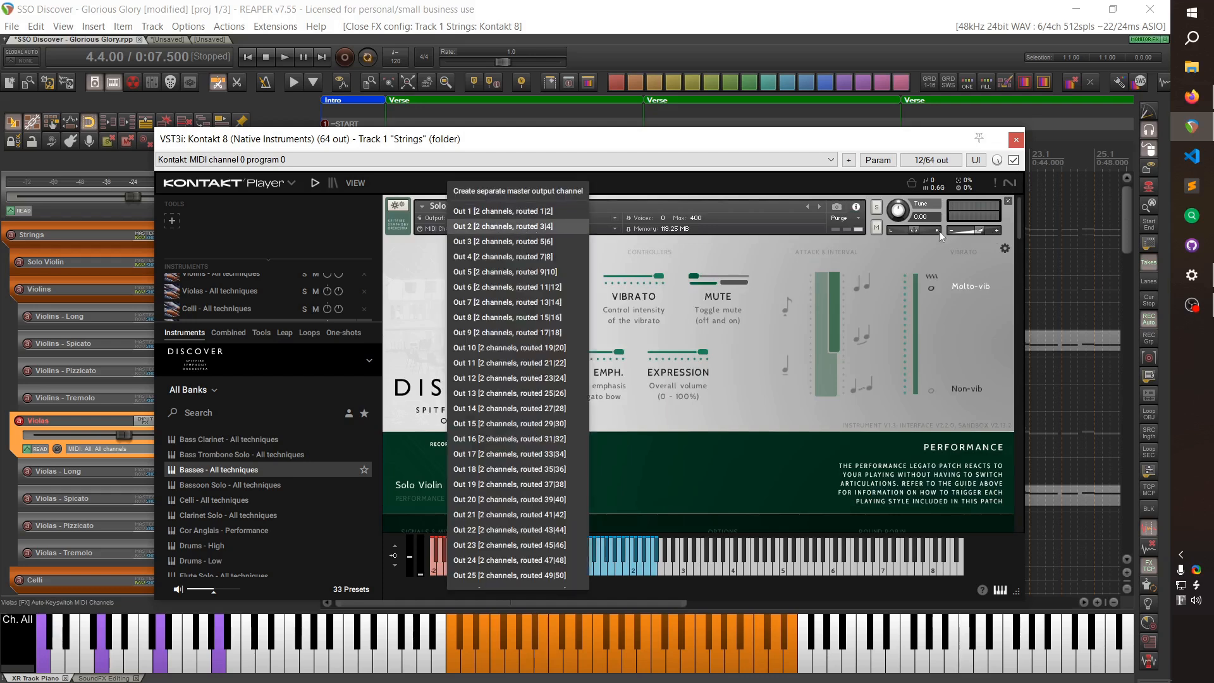
left_click(1016, 261)
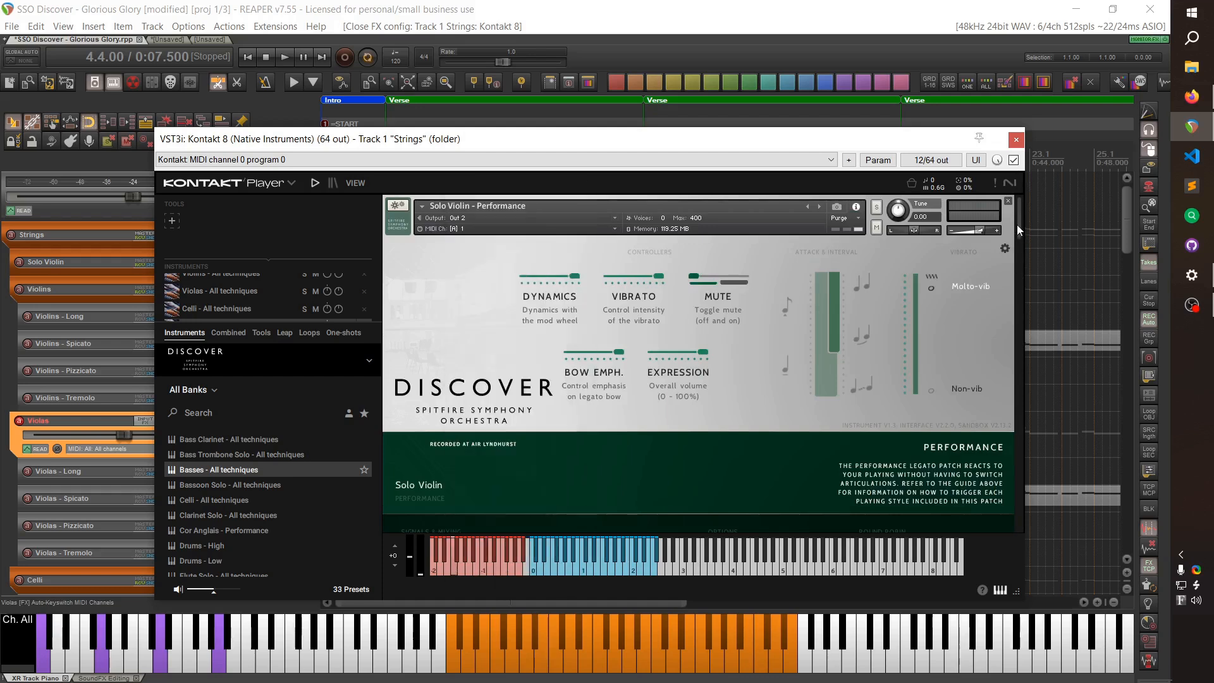
left_click_drag(1019, 230, 1017, 286)
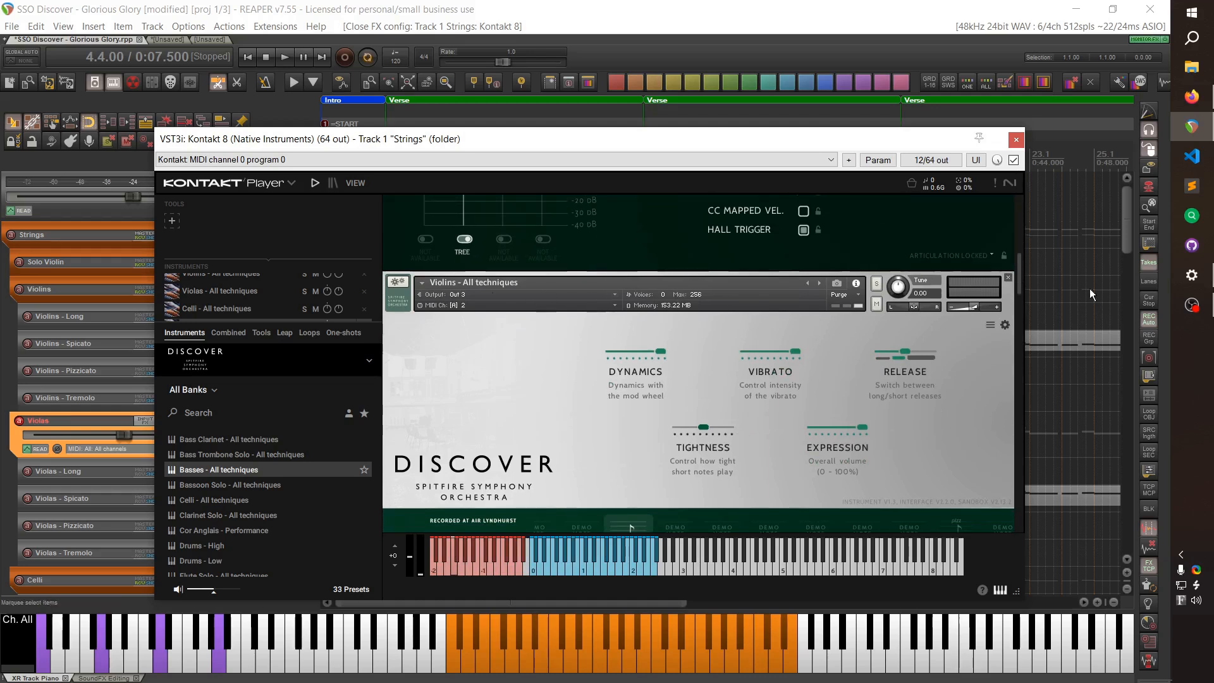
left_click(1016, 139)
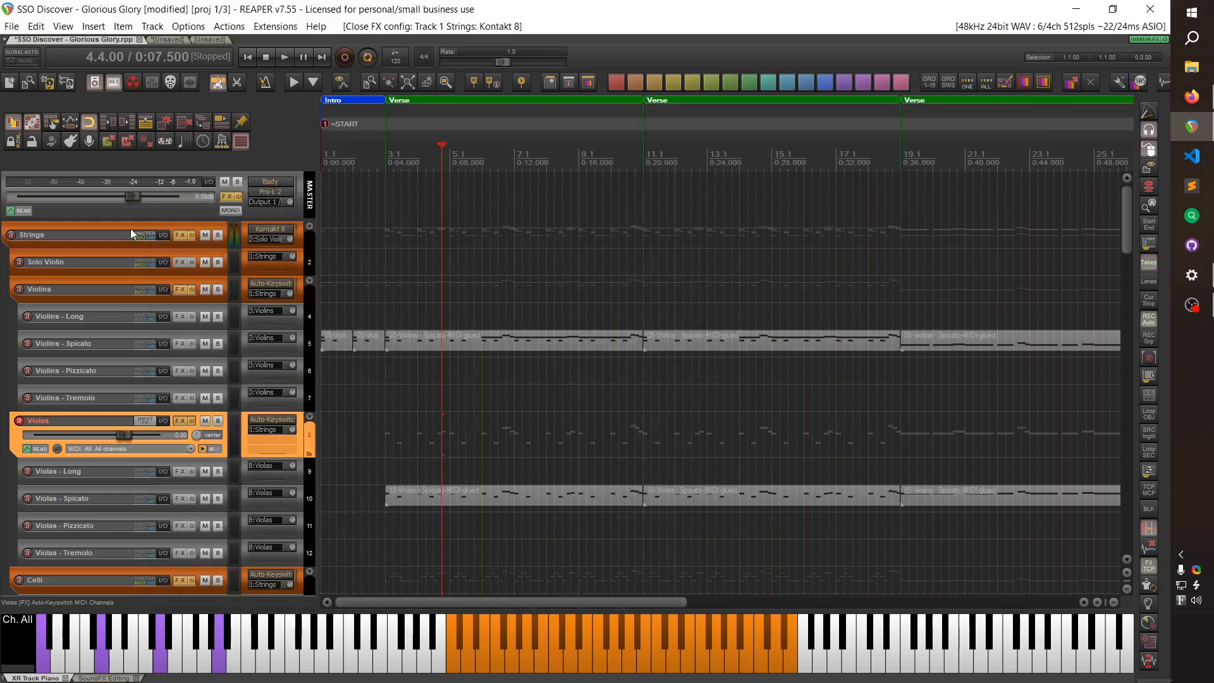
Play the Violins folder soloed and try its volume fader during playback.
left_click(100, 227)
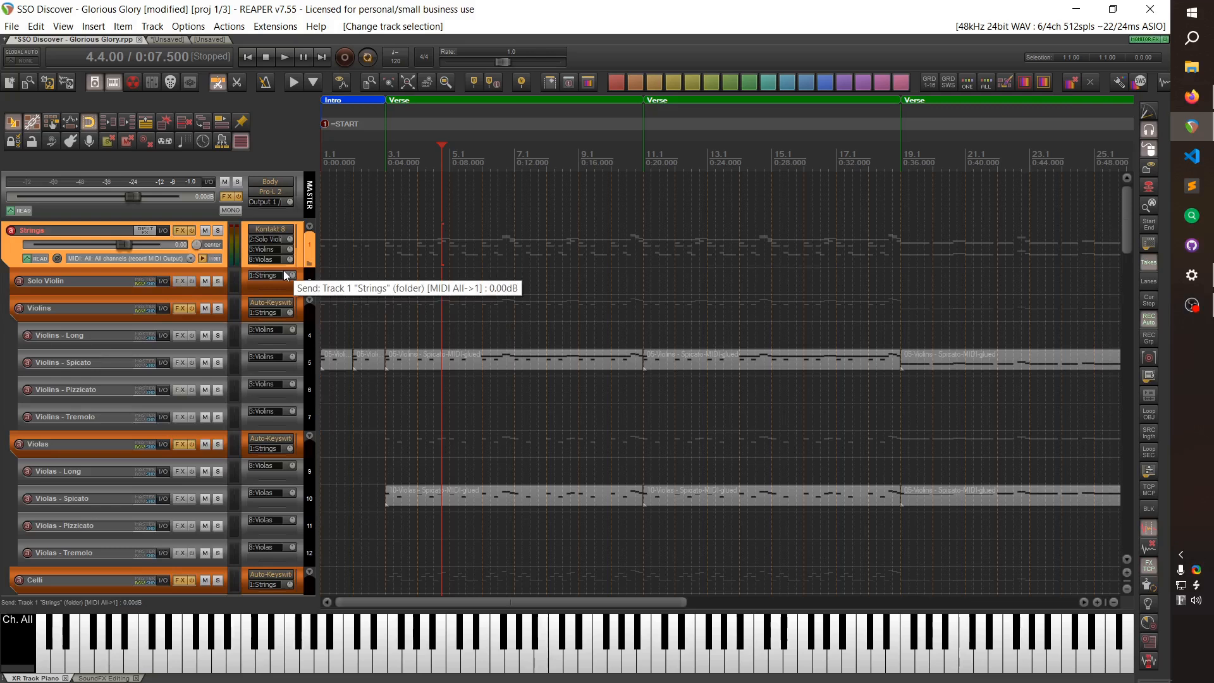
left_click(112, 296)
key("space")
mouse_move(115, 299)
left_mouse_down()
mouse_move(43, 298)
mouse_move(104, 299)
left_mouse_up()
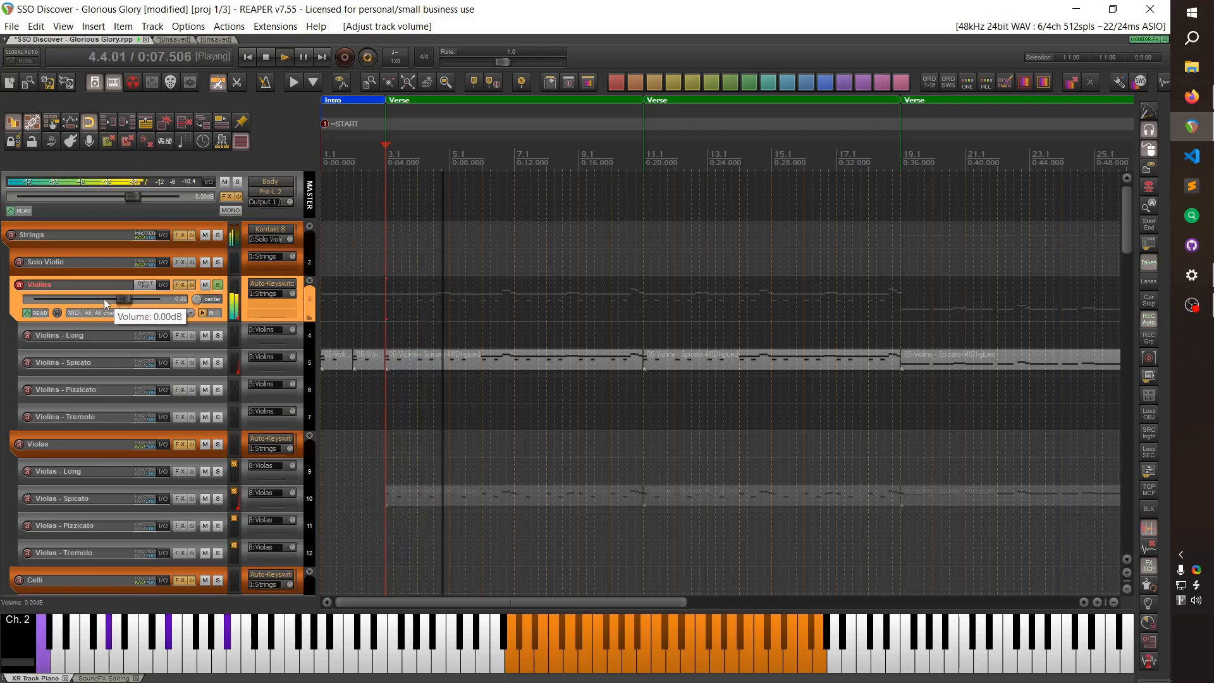
key("space")
left_click(192, 318)
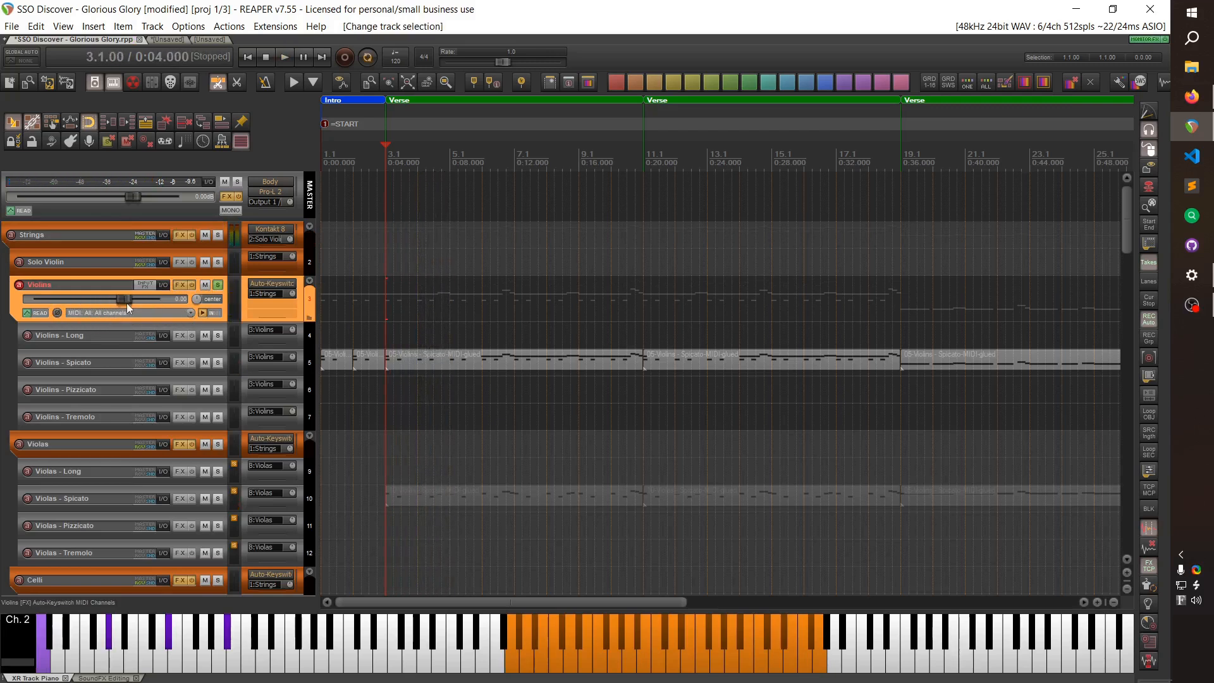
mouse_move(111, 297)
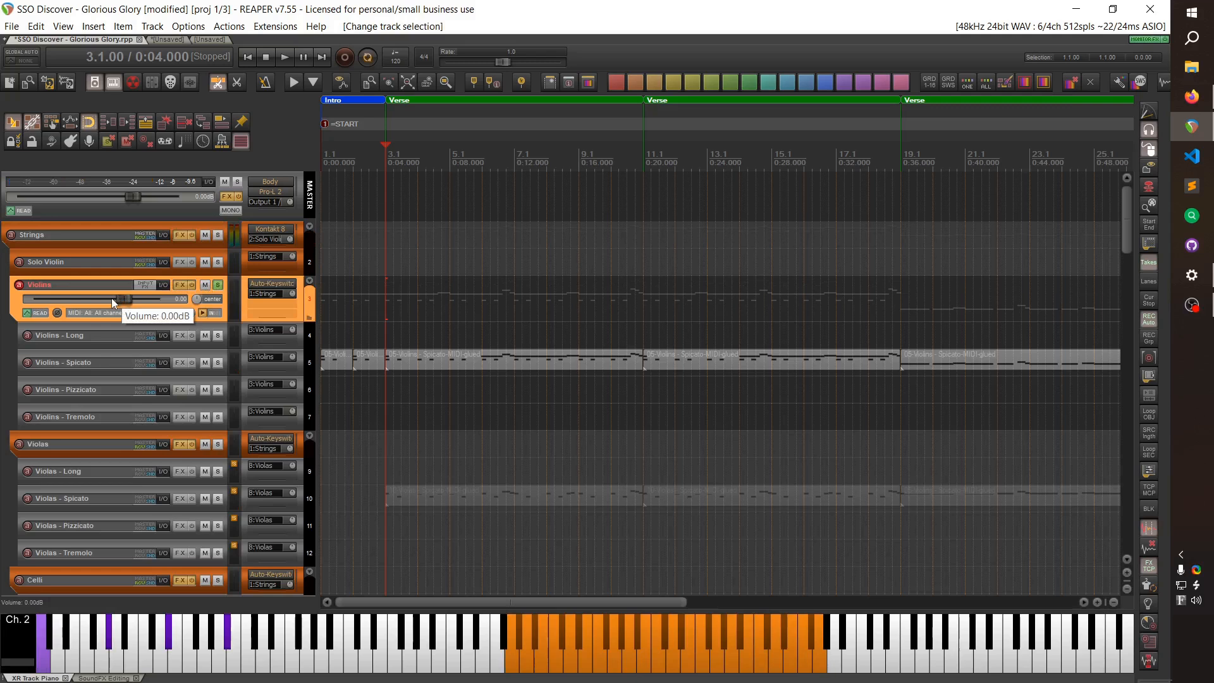
Solo the Violas and Violins folders together and play them from the start of the first verse.
scroll(366, 262, "up", 3)
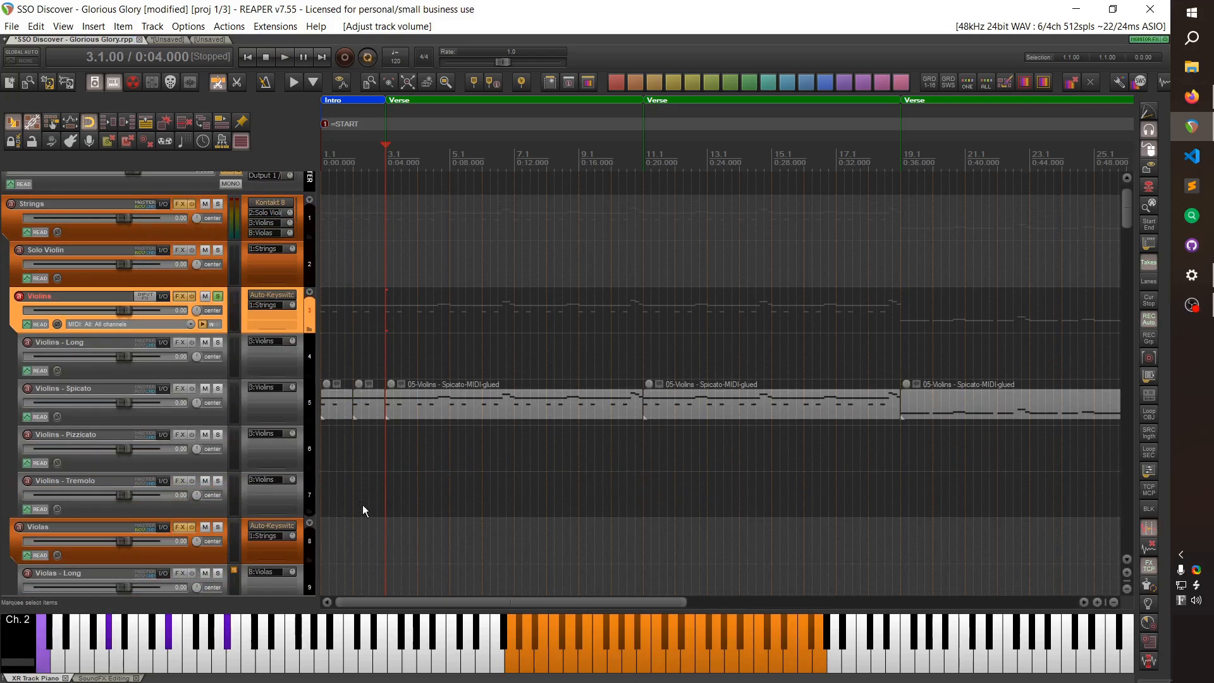
scroll(228, 463, "down", 2)
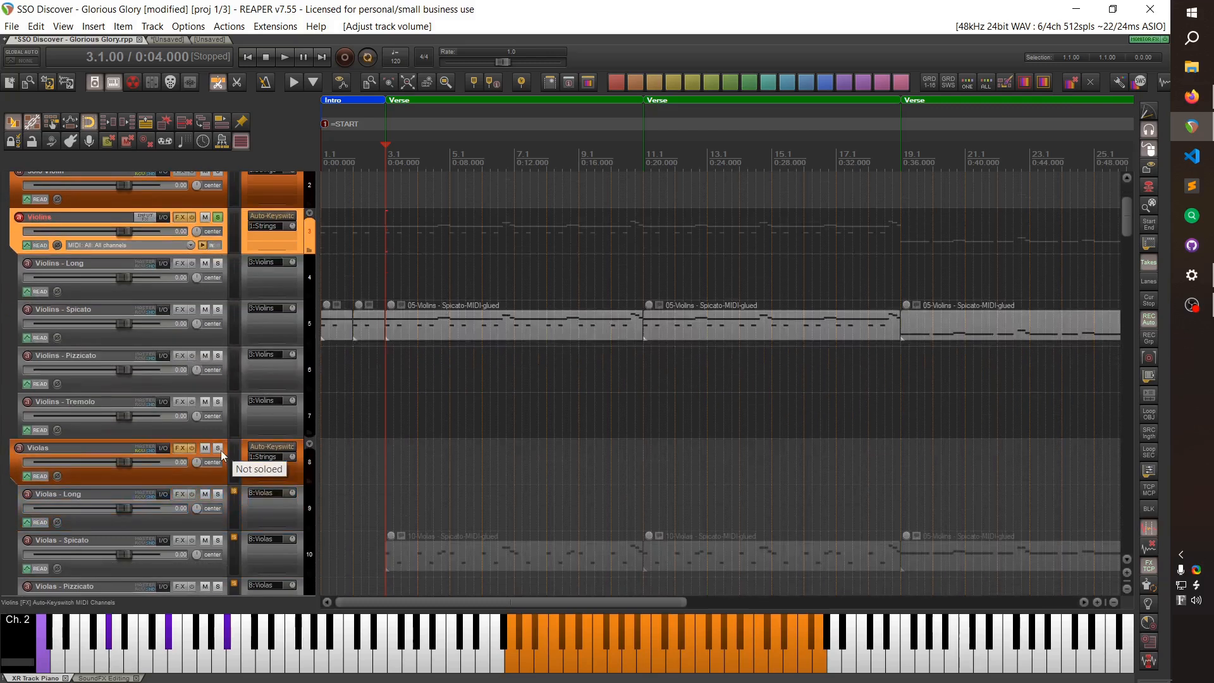
left_click(218, 449)
left_click(218, 448)
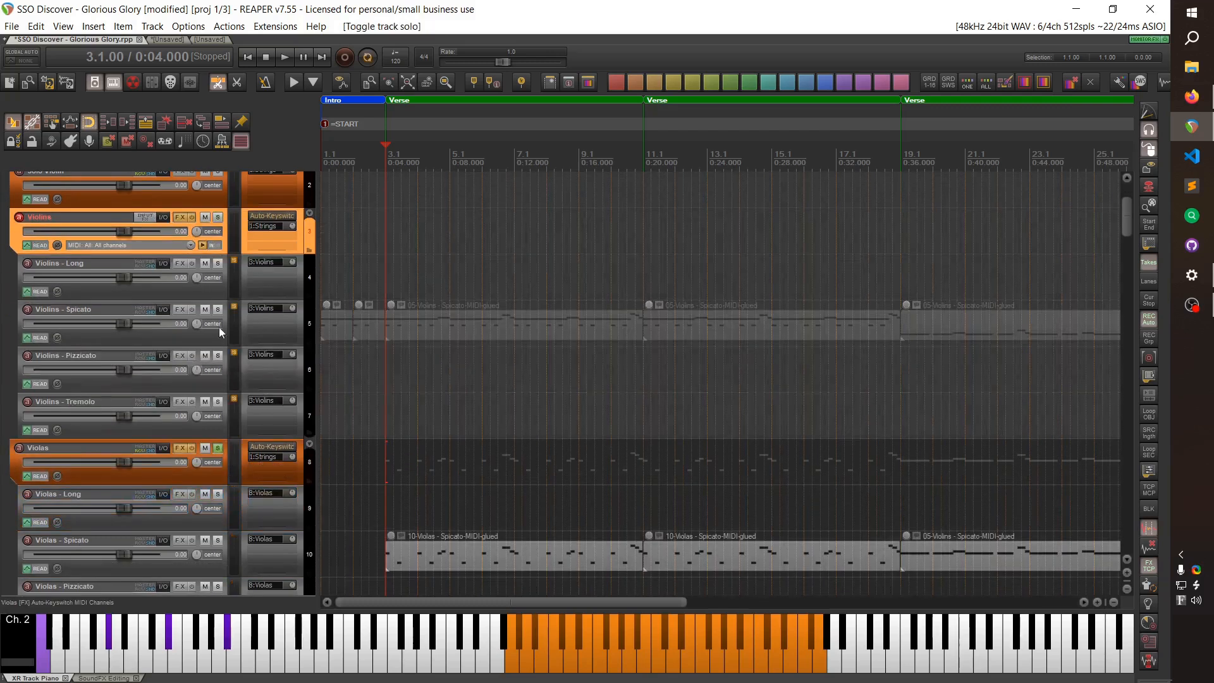
left_click(218, 217)
key("space")
Try a lower Strings folder volume during playback, reset it to 0.00 dB and unsolo the Violas folder.
scroll(493, 351, "up", 3)
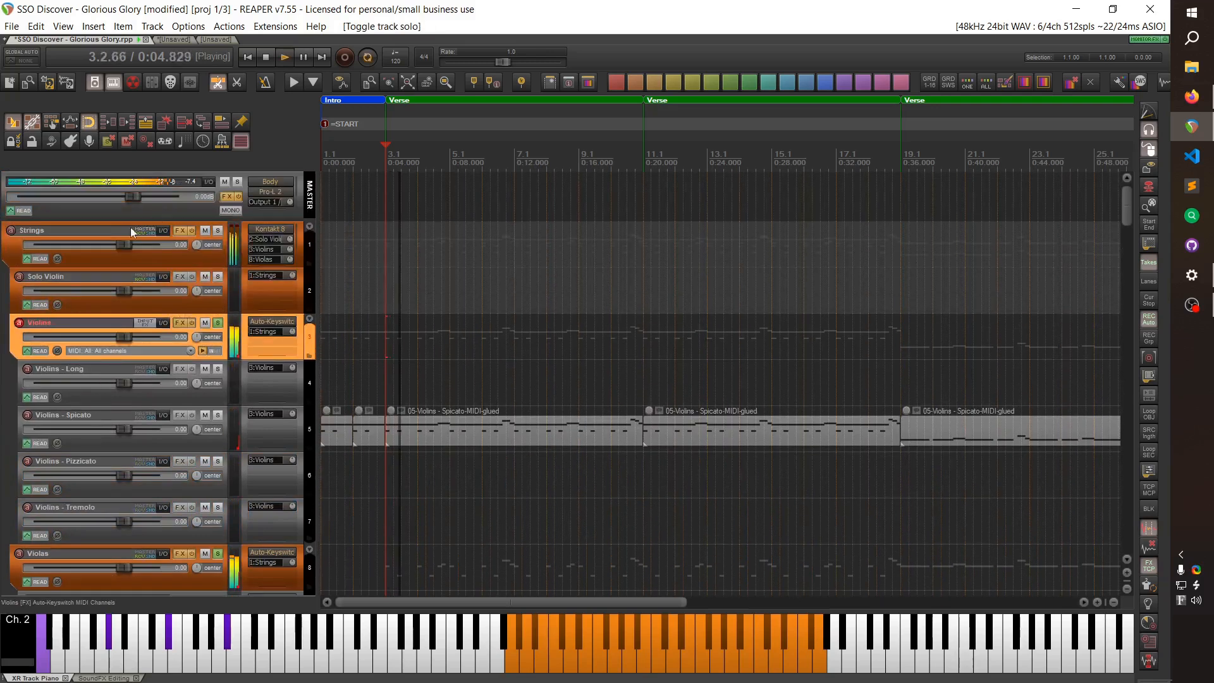
left_click_drag(121, 244, 80, 244)
double_click(79, 244)
key("space")
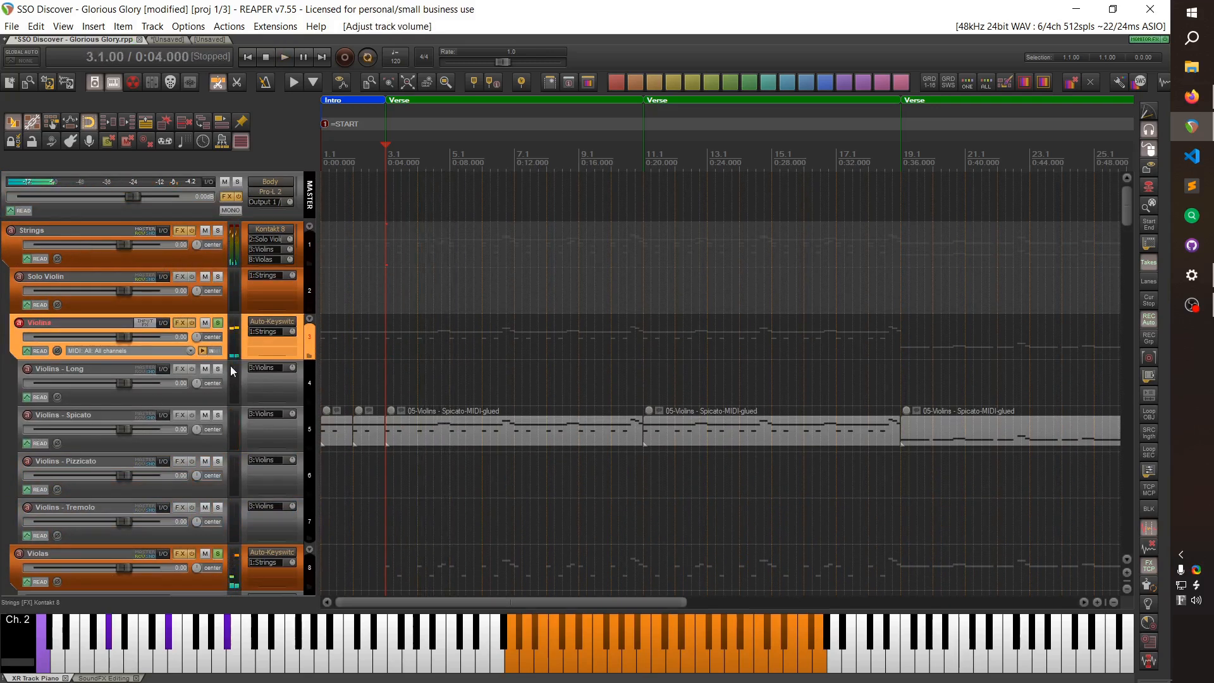
left_click(218, 554)
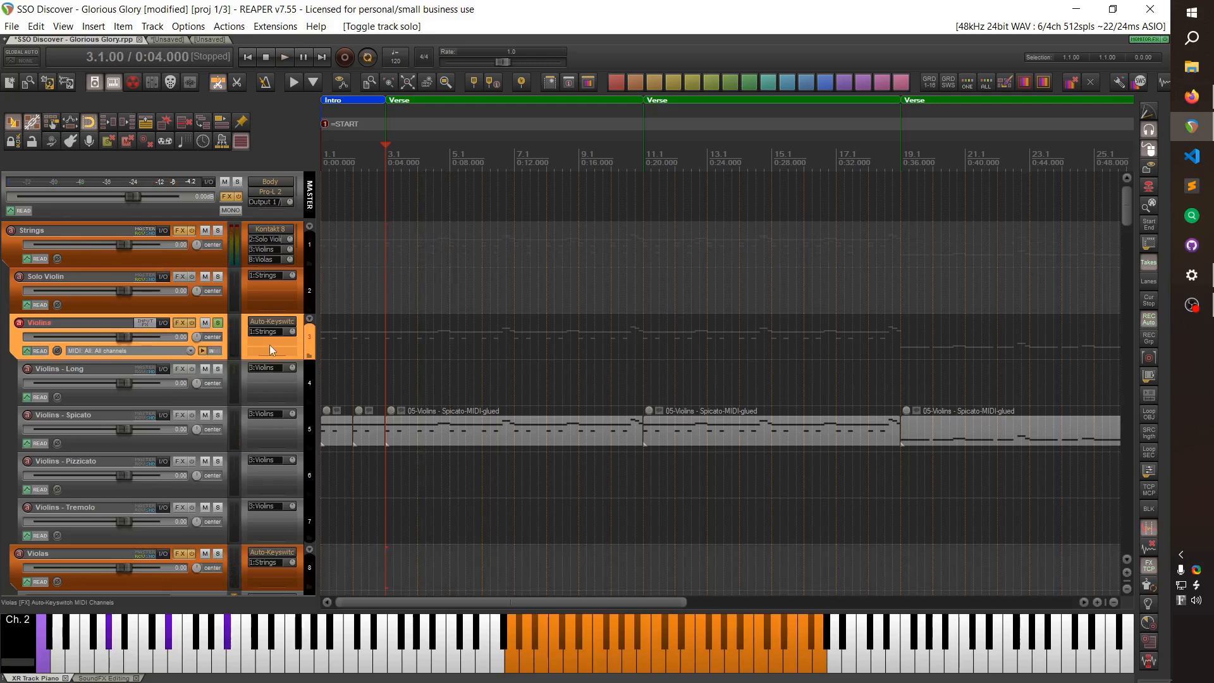
Add the VST3 FabFilter Pro-Q 3 equalizer to the Violins folder.
double_click(270, 346)
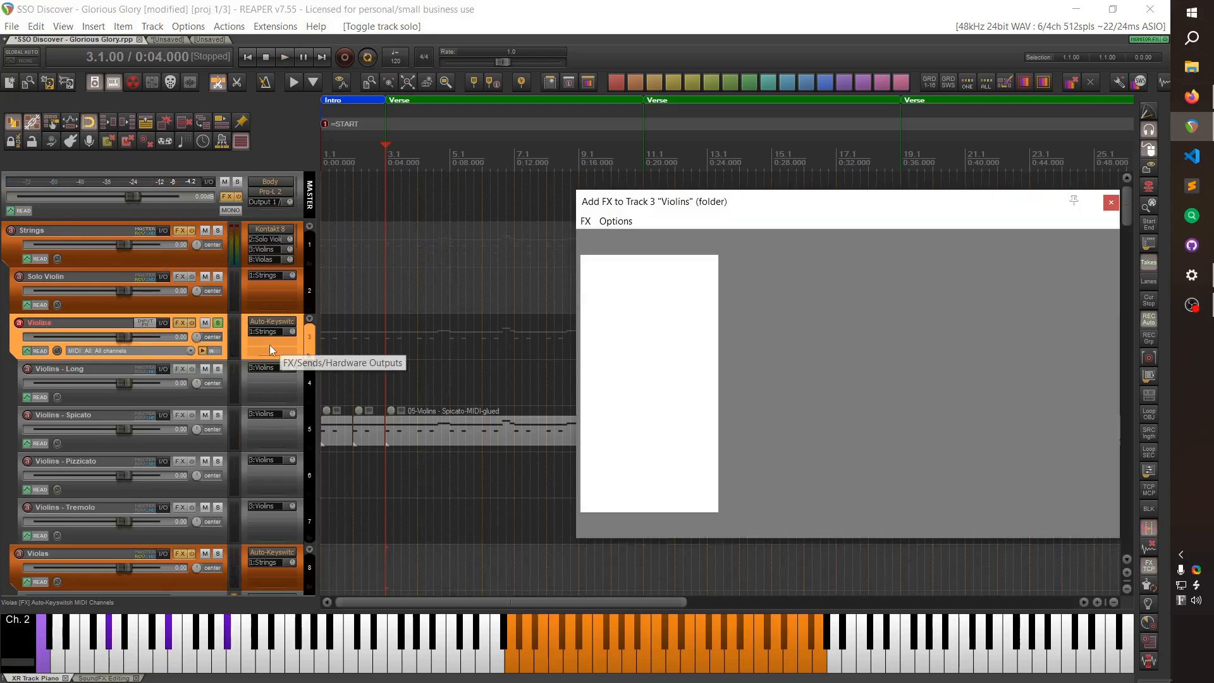
type("pro-q")
key("Down")
key("Down")
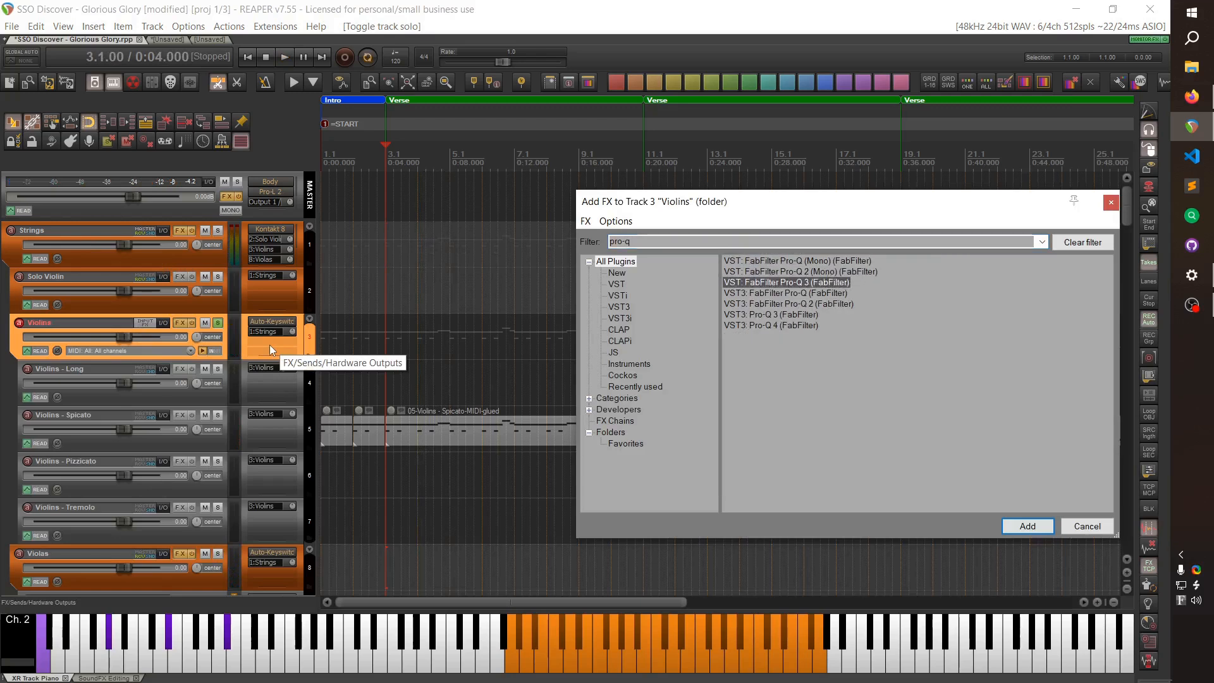
key("Down")
key("Down")
key("Down")
key("Return")
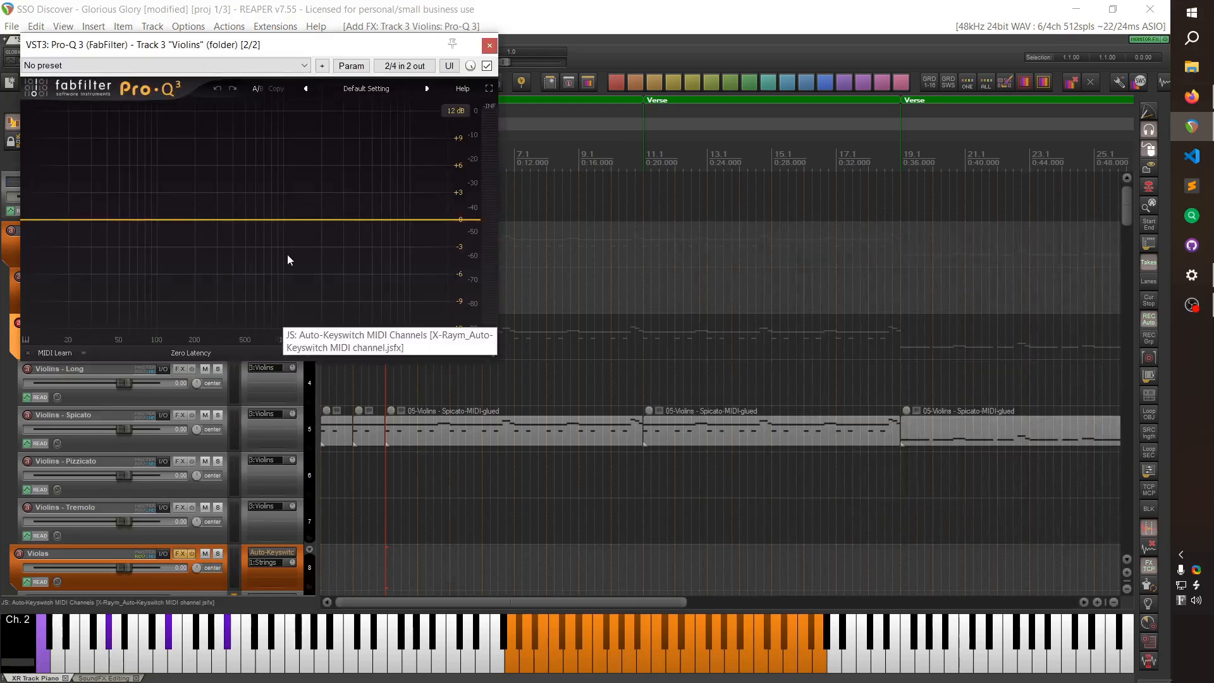
Create a low-cut band in the Violins Pro-Q 3 and raise its frequency to about 74 Hz during playback.
left_click(81, 221)
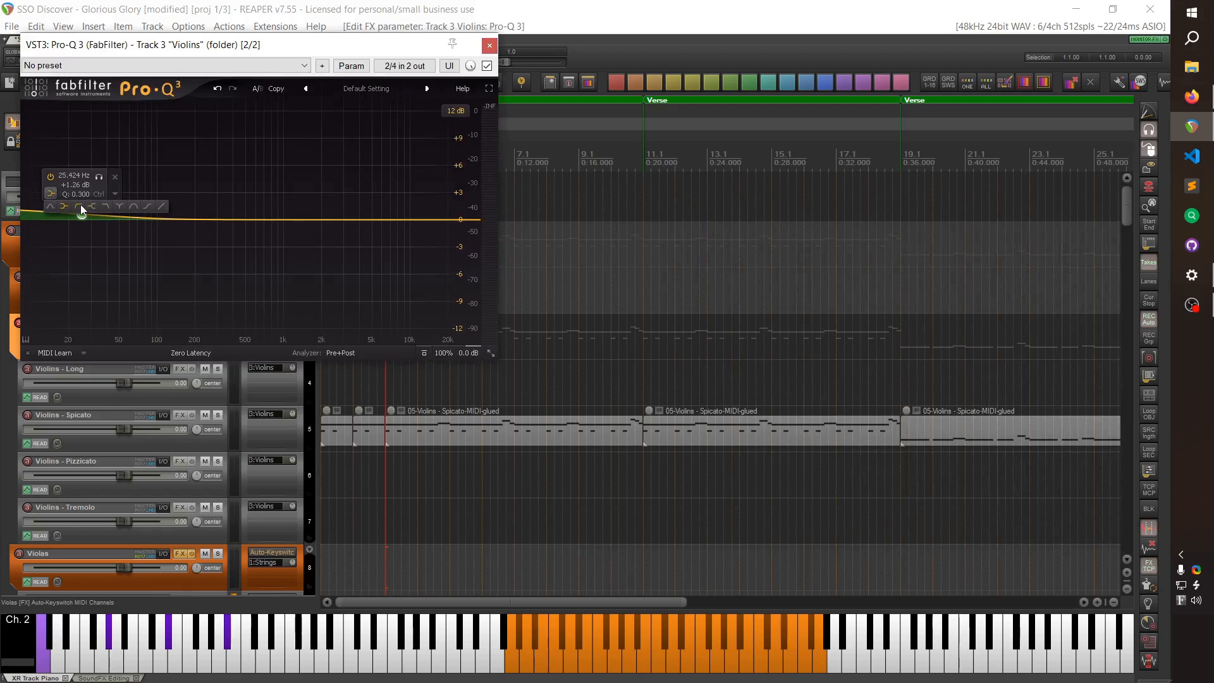
left_click(81, 206)
left_click_drag(263, 52, 649, 80)
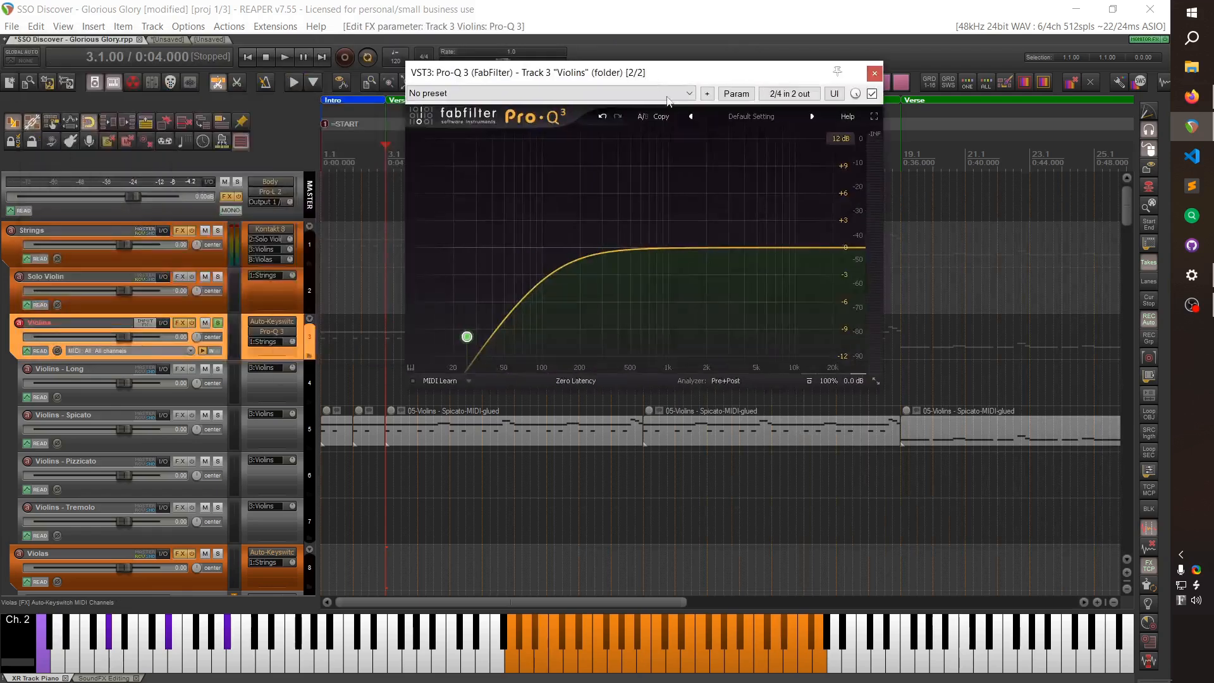
key("space")
left_click_drag(466, 336, 523, 337)
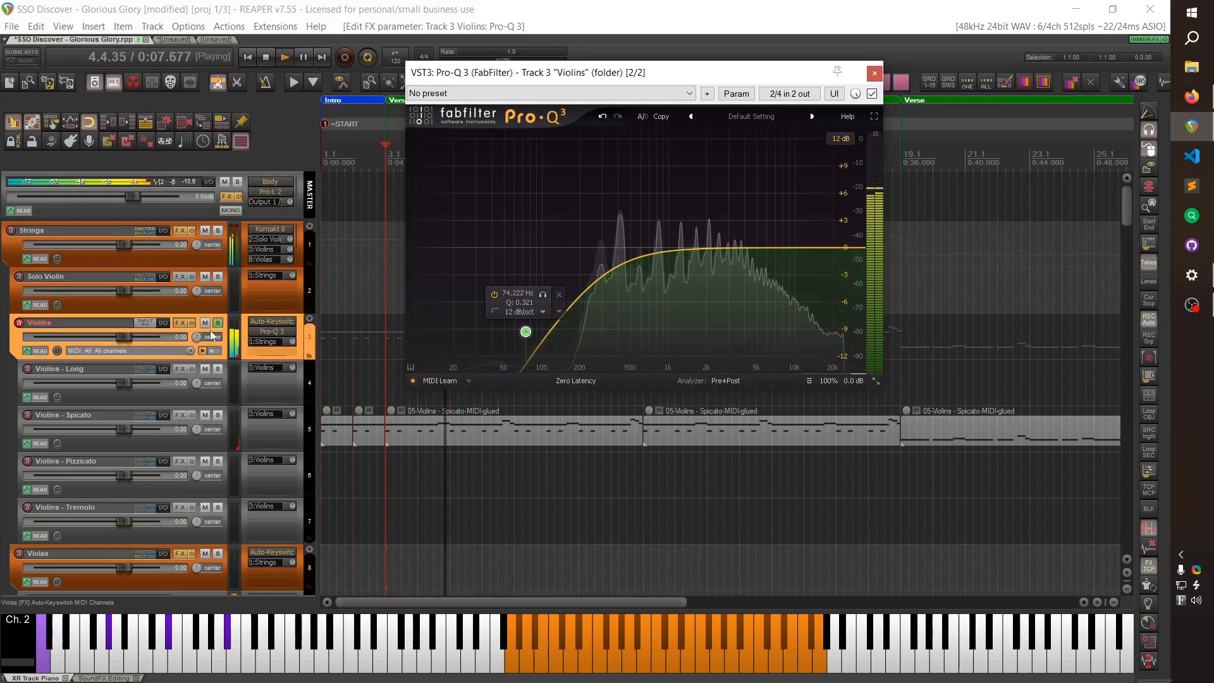
Stop playback, unsolo the Violins folder and remove Pro-Q 3 from it.
key("space")
left_click(217, 323)
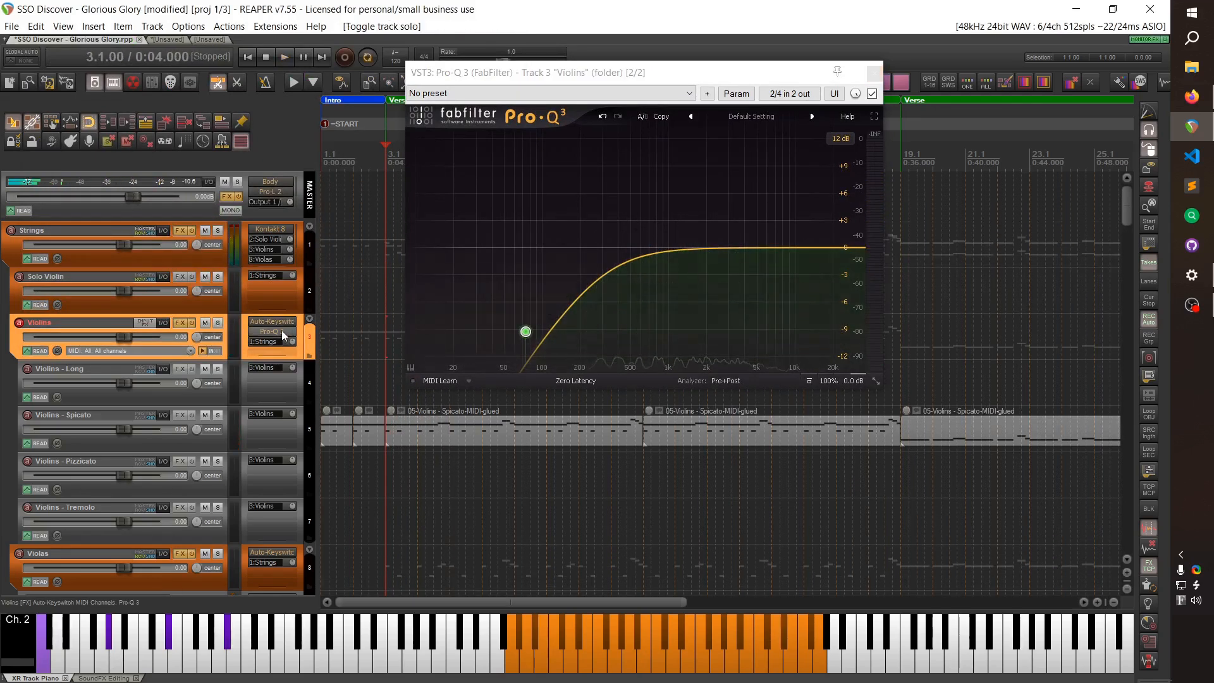
left_click(282, 330, "alt")
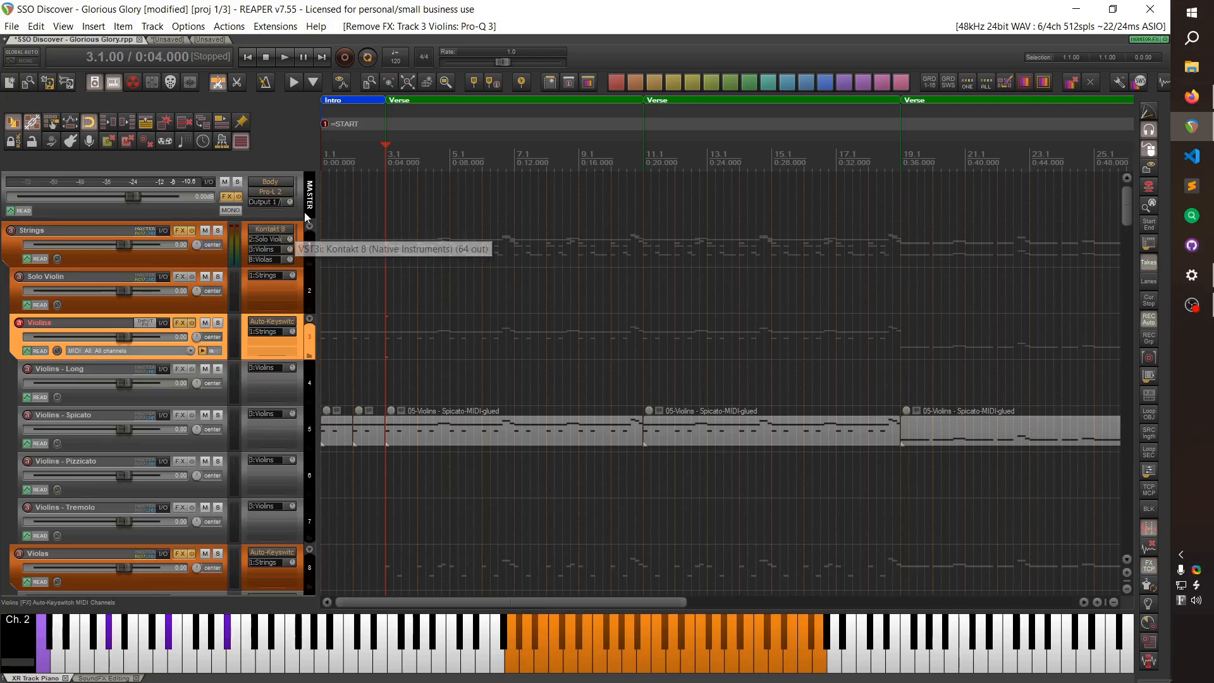
left_click(177, 583)
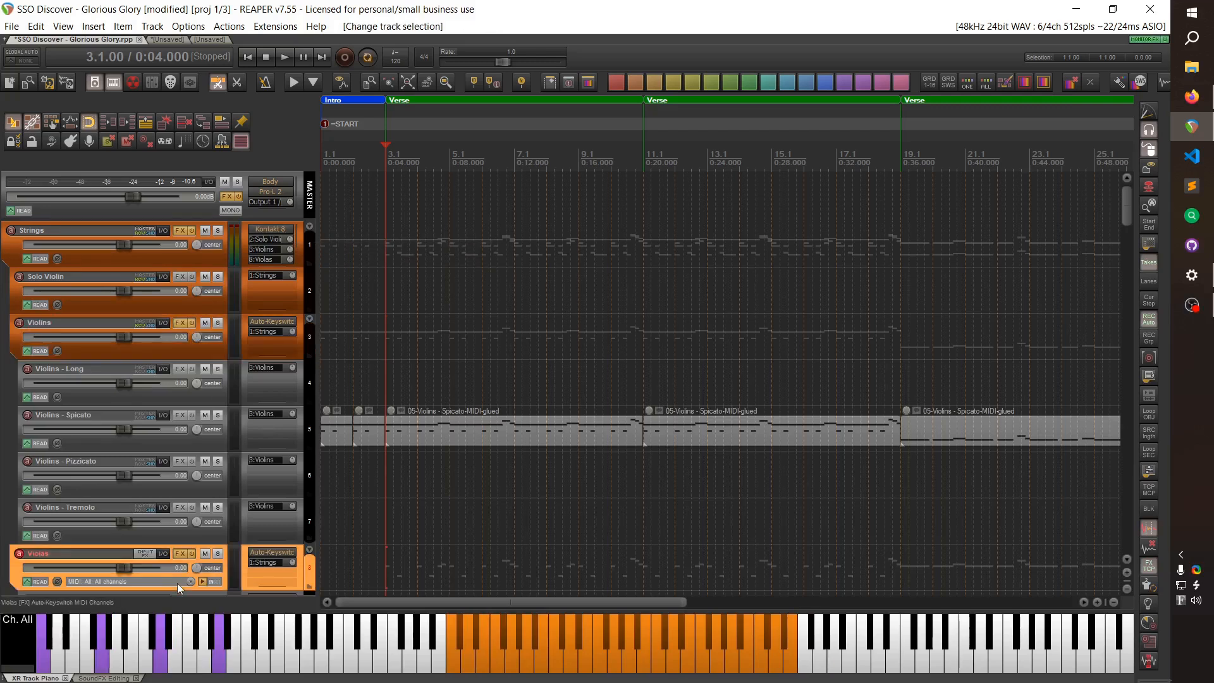
left_click(207, 346)
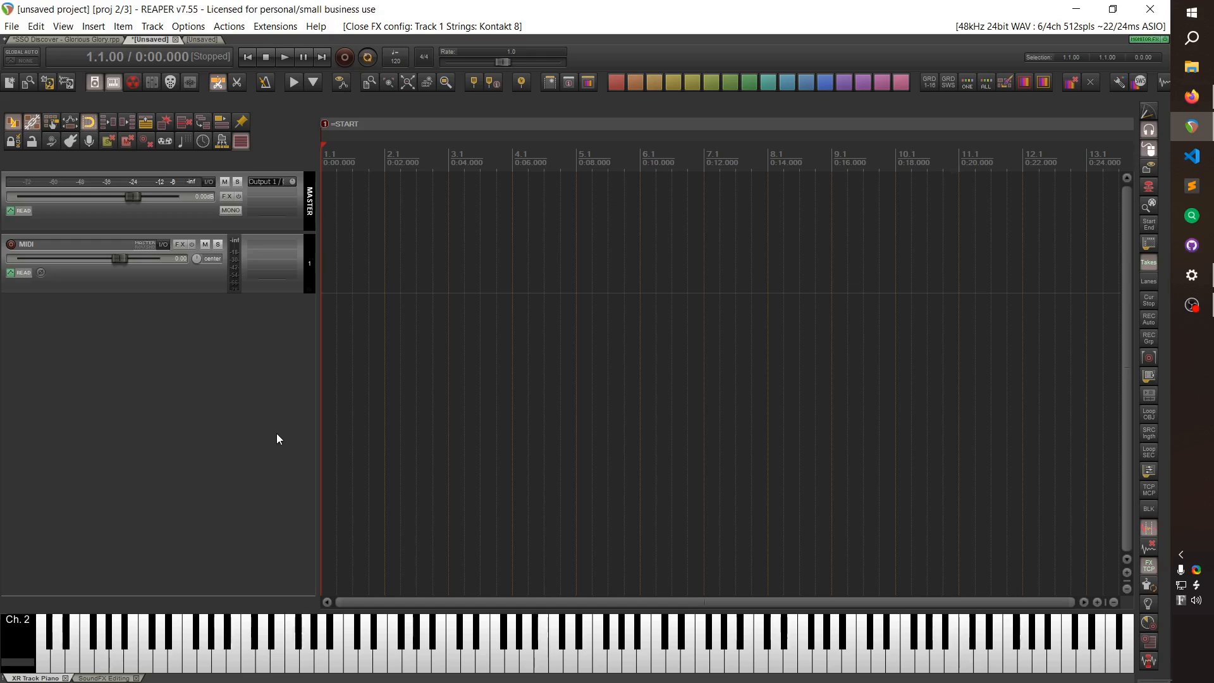
Rename the MIDI track in the unsaved project as SECTION.
double_click(109, 244)
type("SECTION")
key("Return")
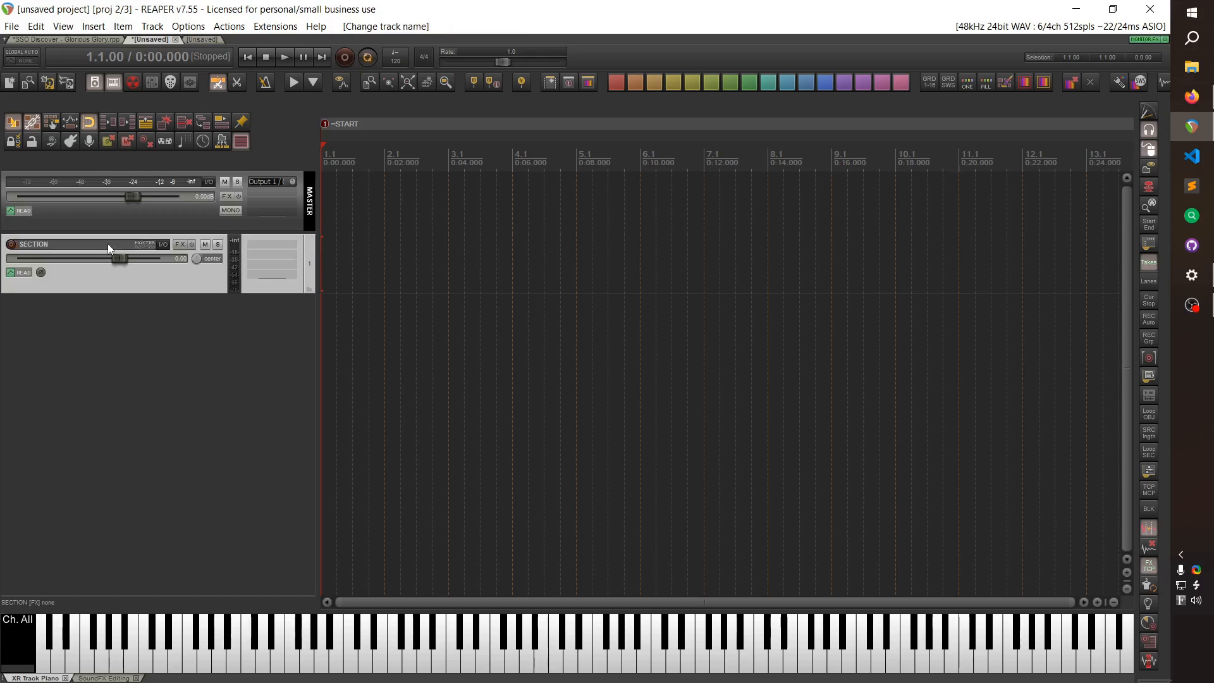
Add the 64-output VST3i version of Kontakt 8 to the SECTION track.
left_click(269, 265)
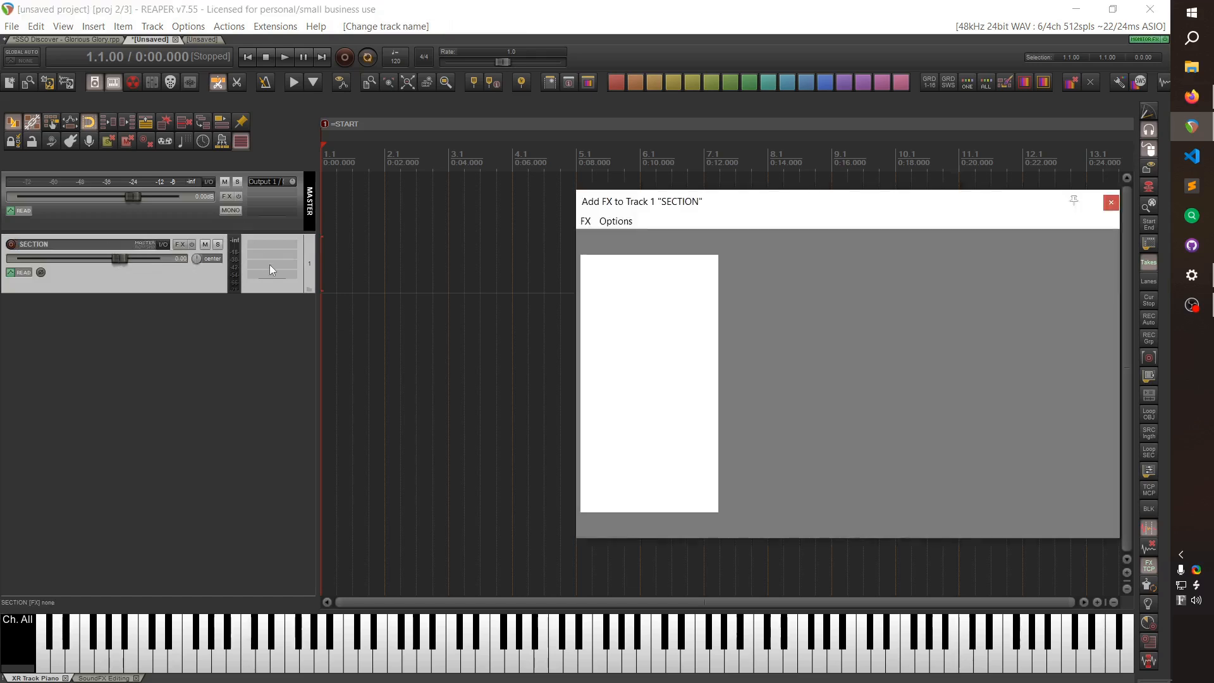
key("Down")
key("Down")
key("Down")
key("Down")
key("Down")
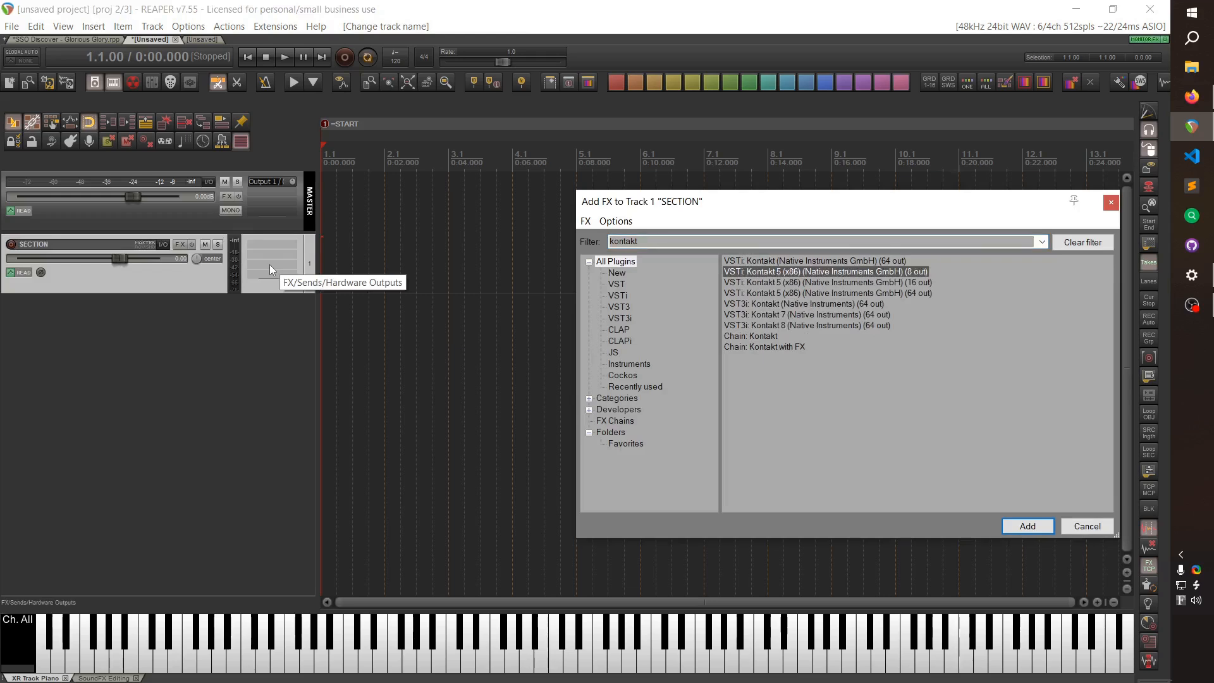
key("Down")
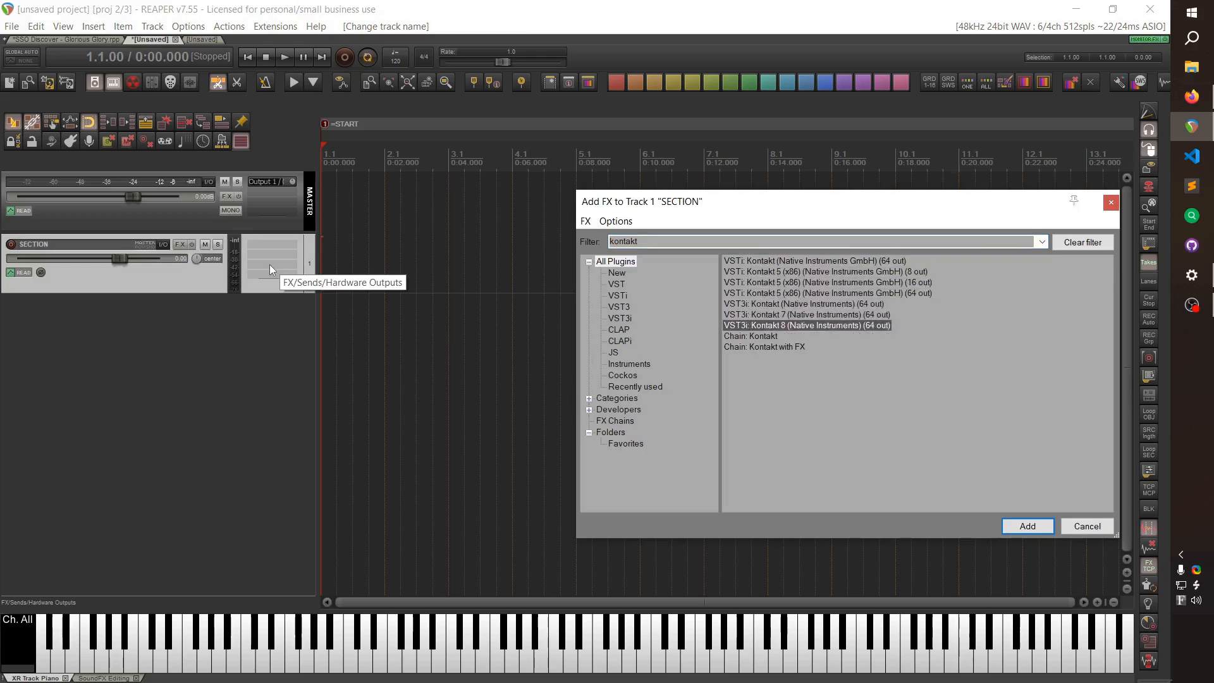
key("Return")
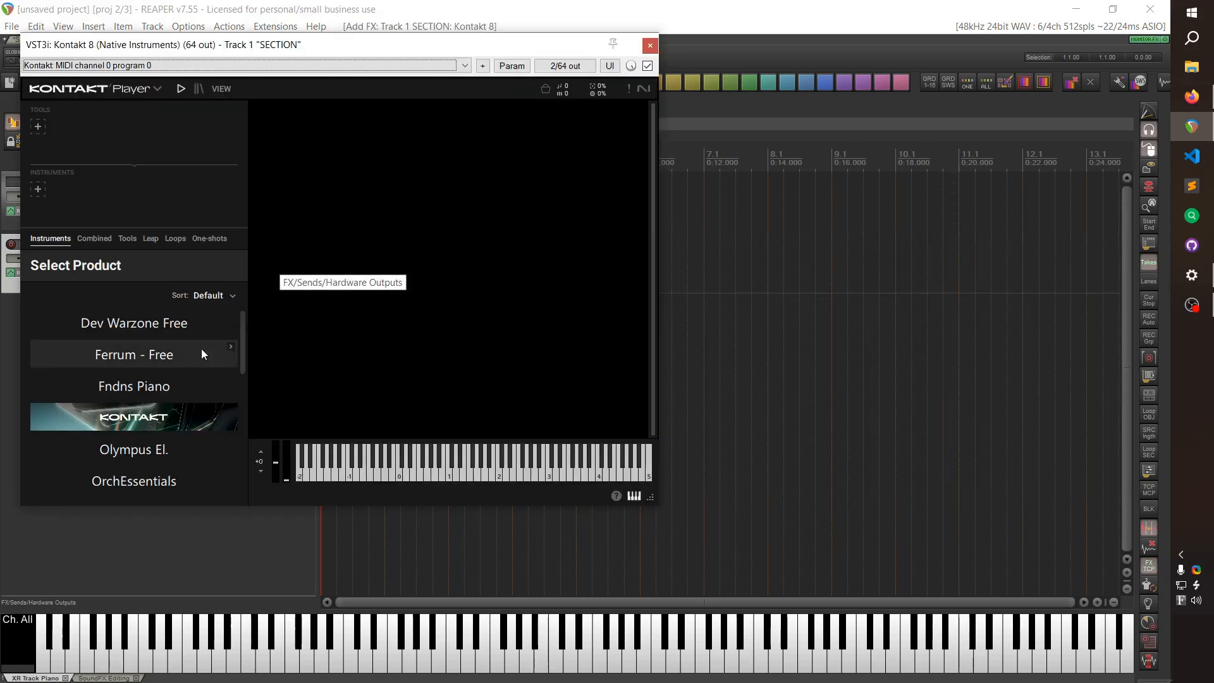
Load Violins - All techniques and Violas - All techniques from the Spitfire Symphony Orchestra Discover library into Kontakt 8.
scroll(201, 347, "down", 3)
left_click(187, 374)
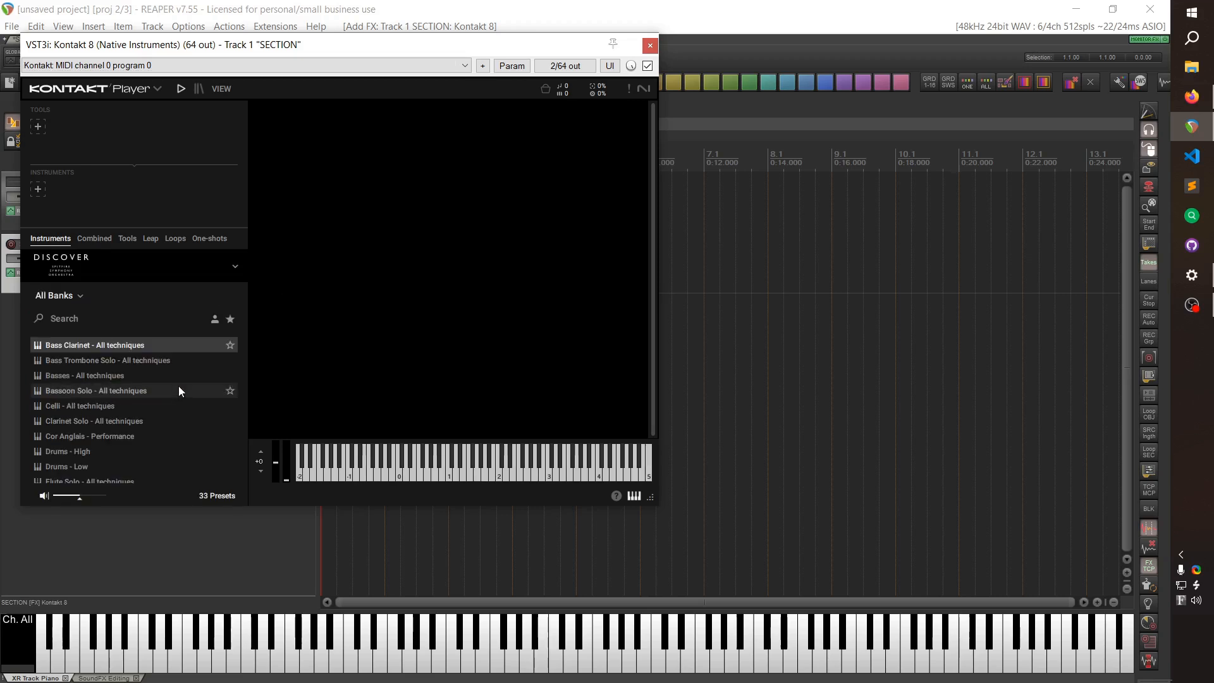
left_click_drag(387, 44, 689, 59)
scroll(401, 473, "down", 5)
left_click(402, 475)
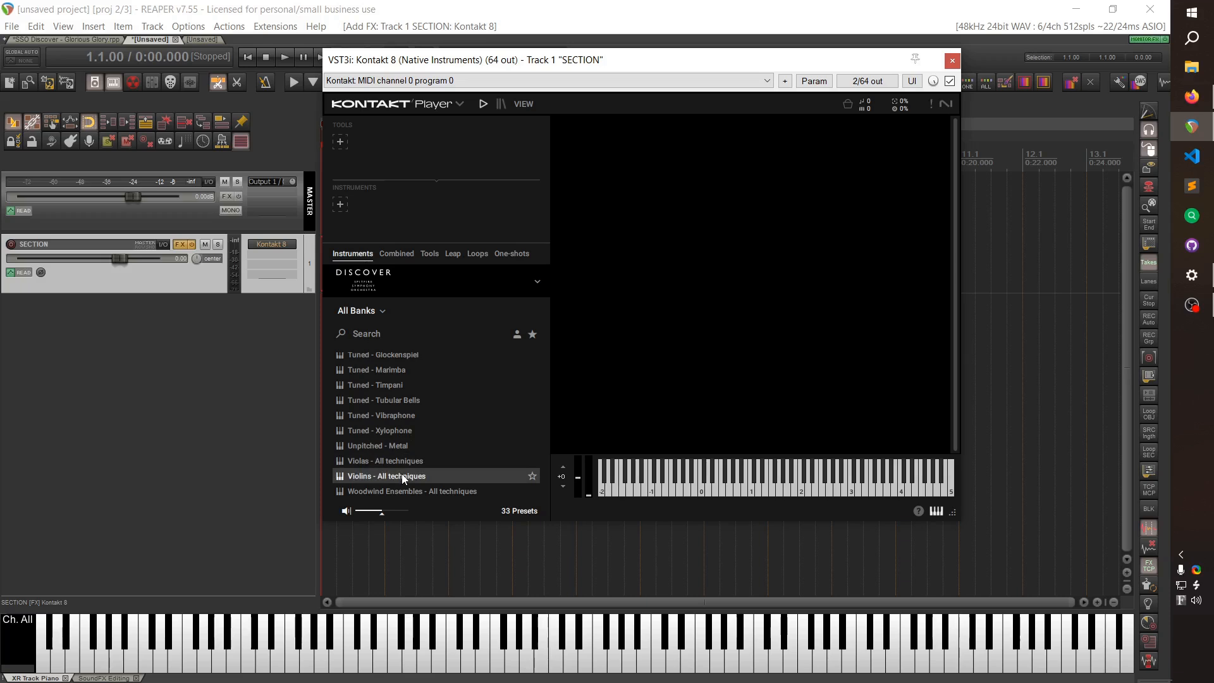
double_click(403, 476)
scroll(617, 305, "down", 3)
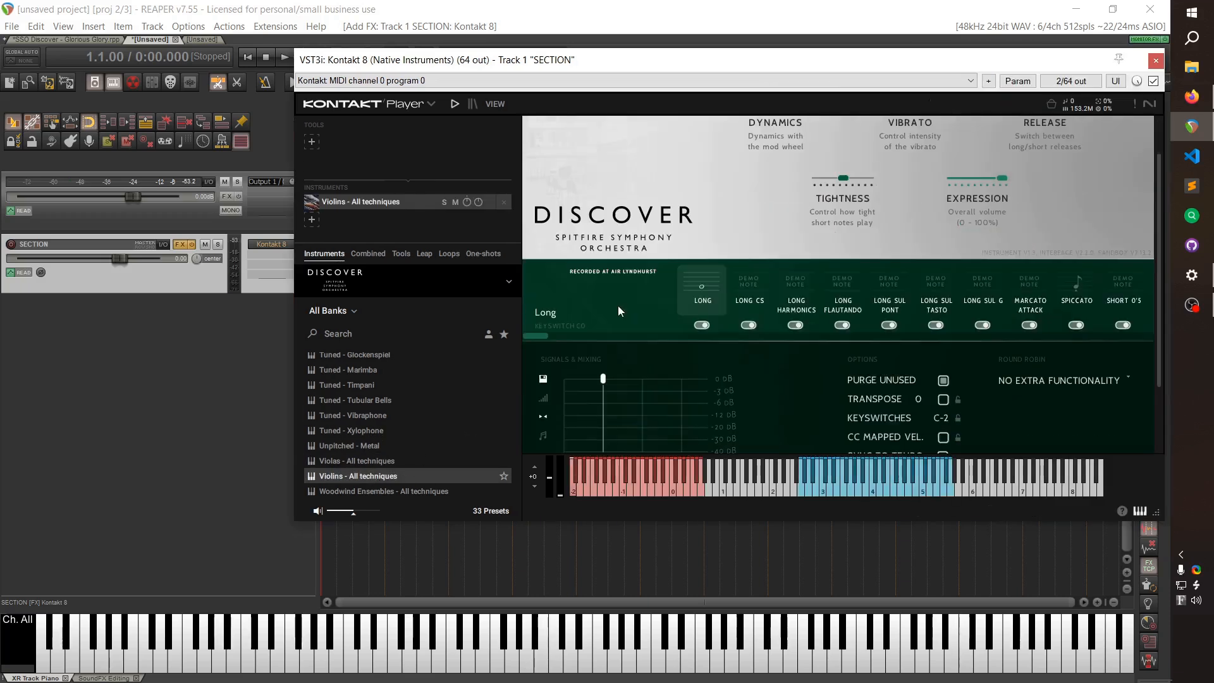
left_click_drag(386, 460, 625, 435)
Show the instrument headers for the instruments loaded in the SECTION track's Kontakt 8.
scroll(625, 373, "up", 8)
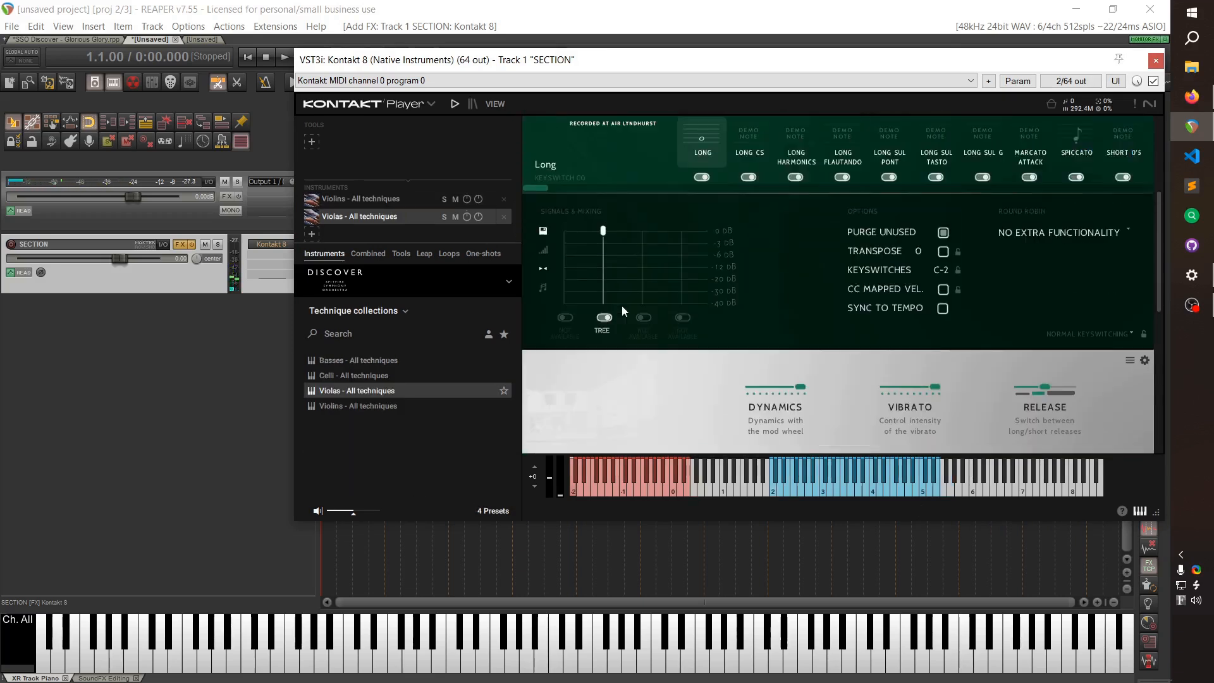
left_click(494, 103)
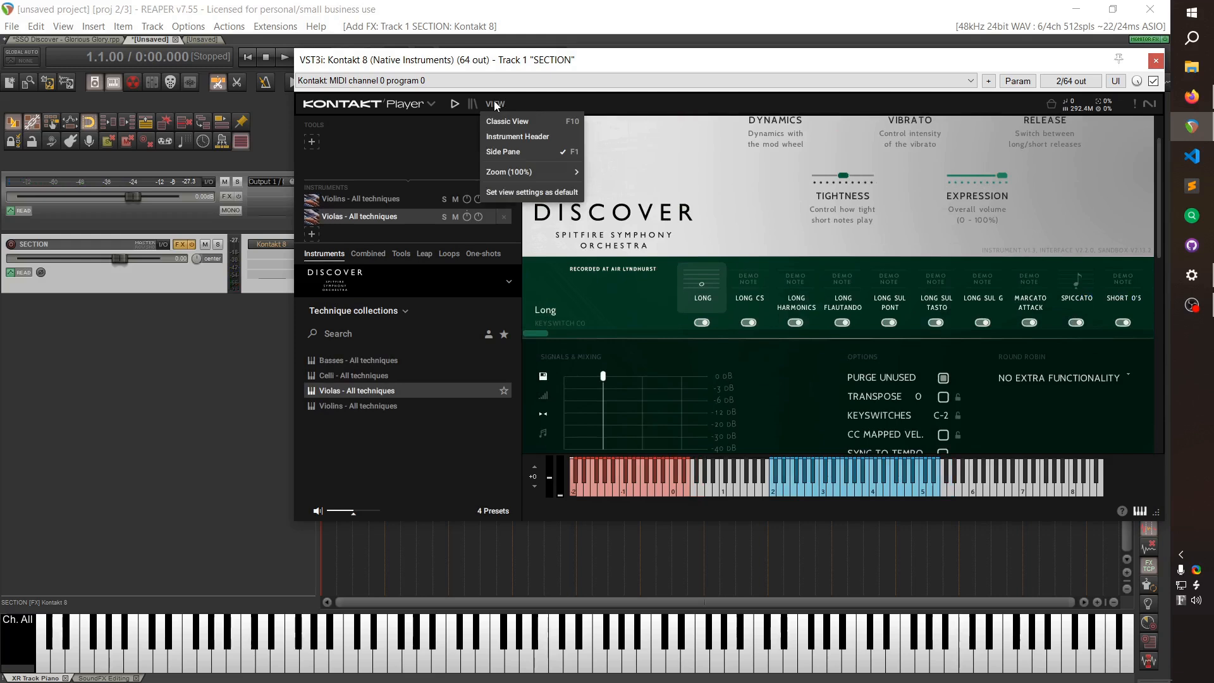
left_click(540, 139)
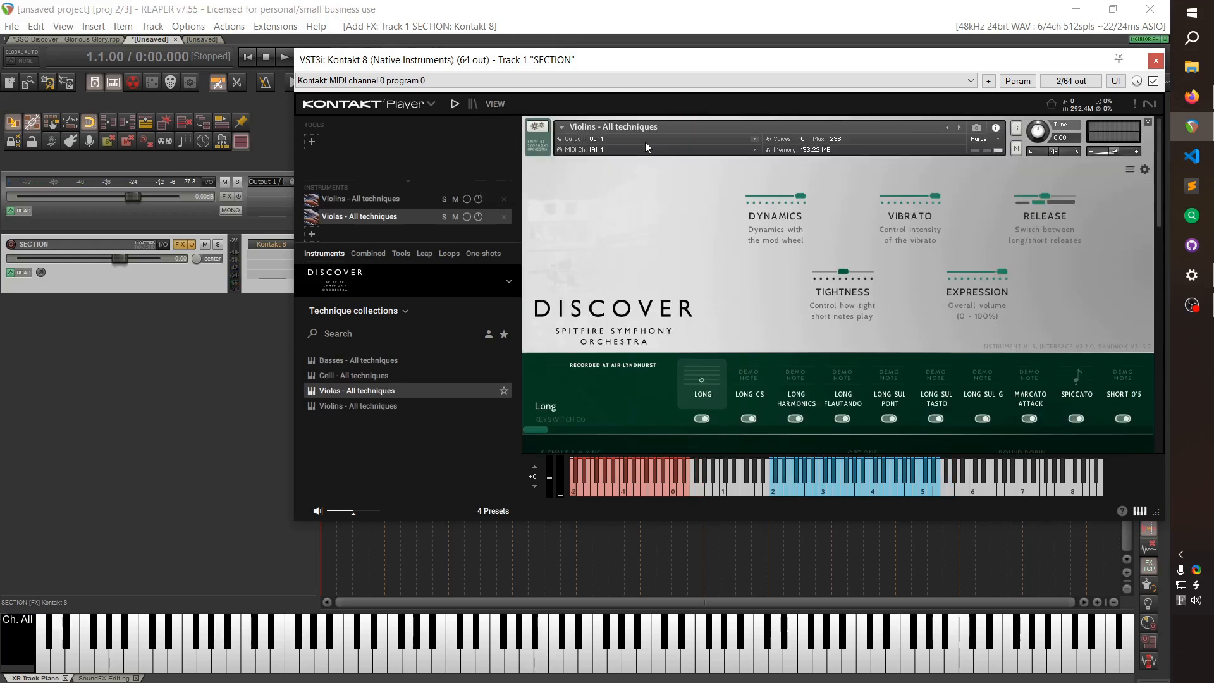
Route Violins - All techniques to Out 2 and Violas - All techniques to Out 3, then close the Kontakt 8 window.
left_click(644, 141)
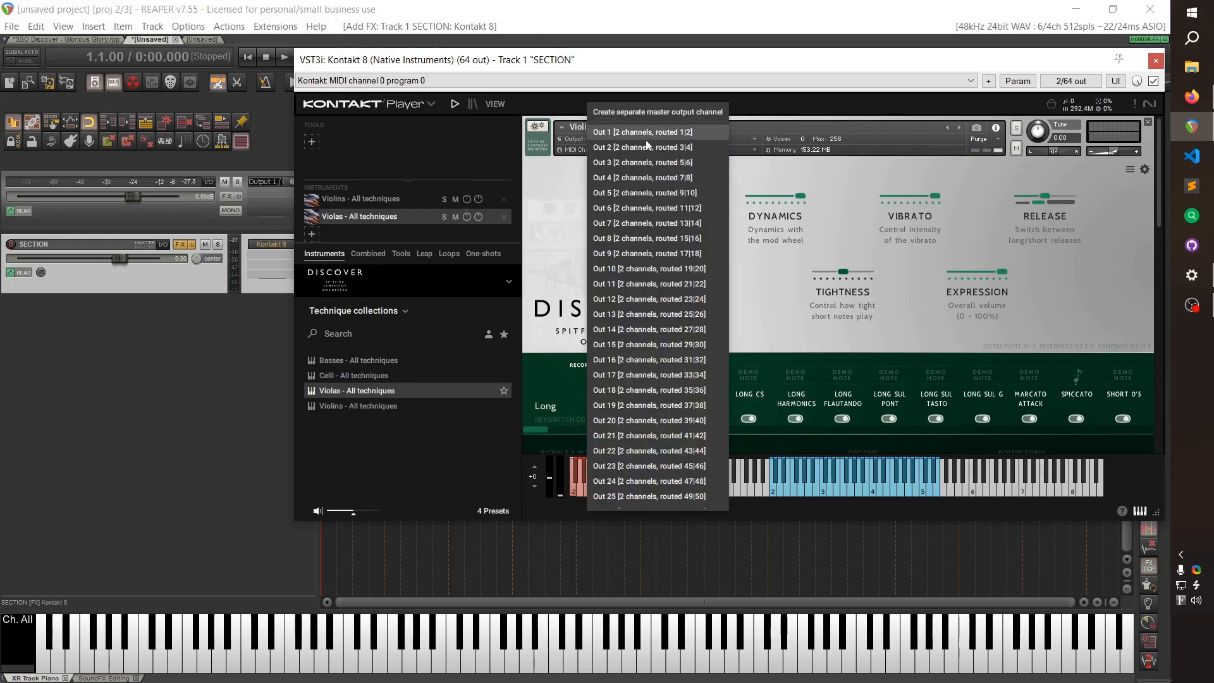
left_click(645, 140)
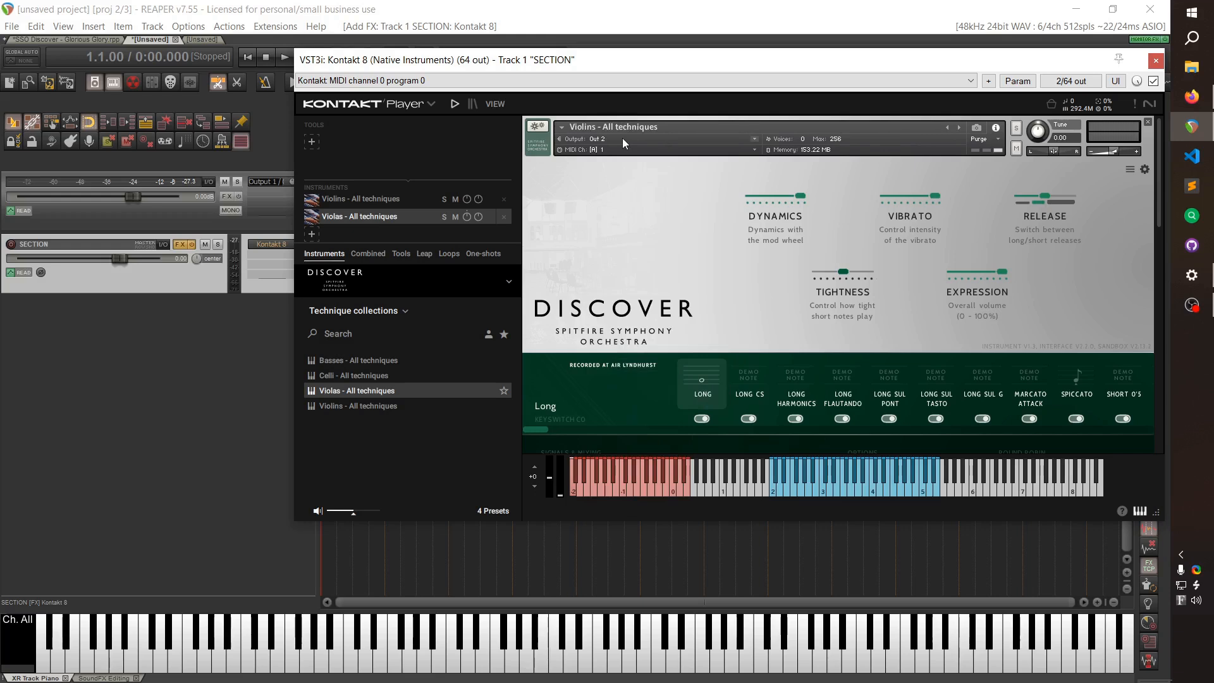
left_click(620, 149)
left_click(662, 150)
scroll(647, 216, "down", 1)
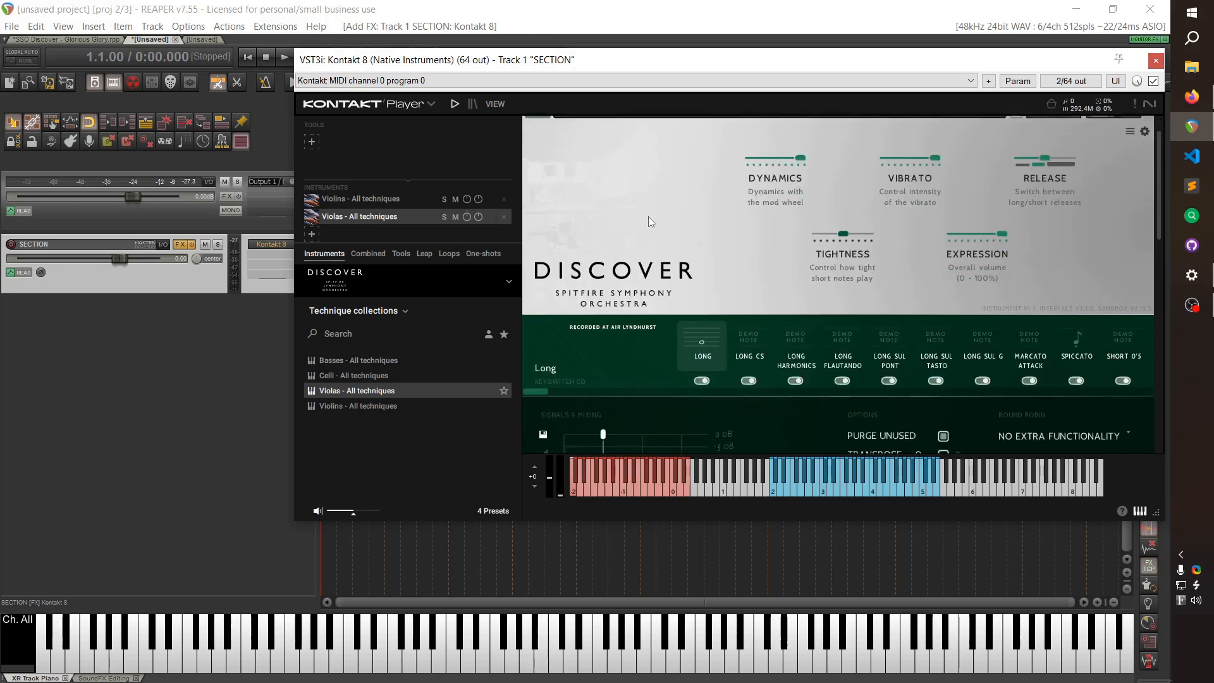
scroll(647, 217, "down", 5)
left_click(610, 299)
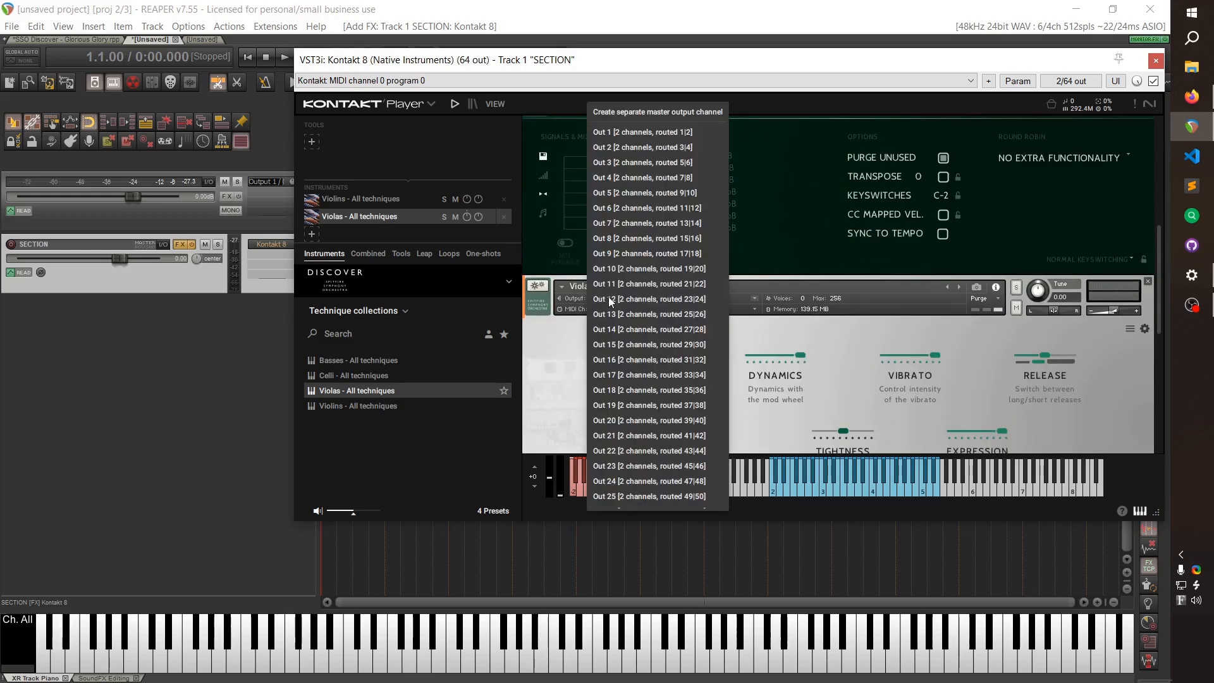
left_click(660, 164)
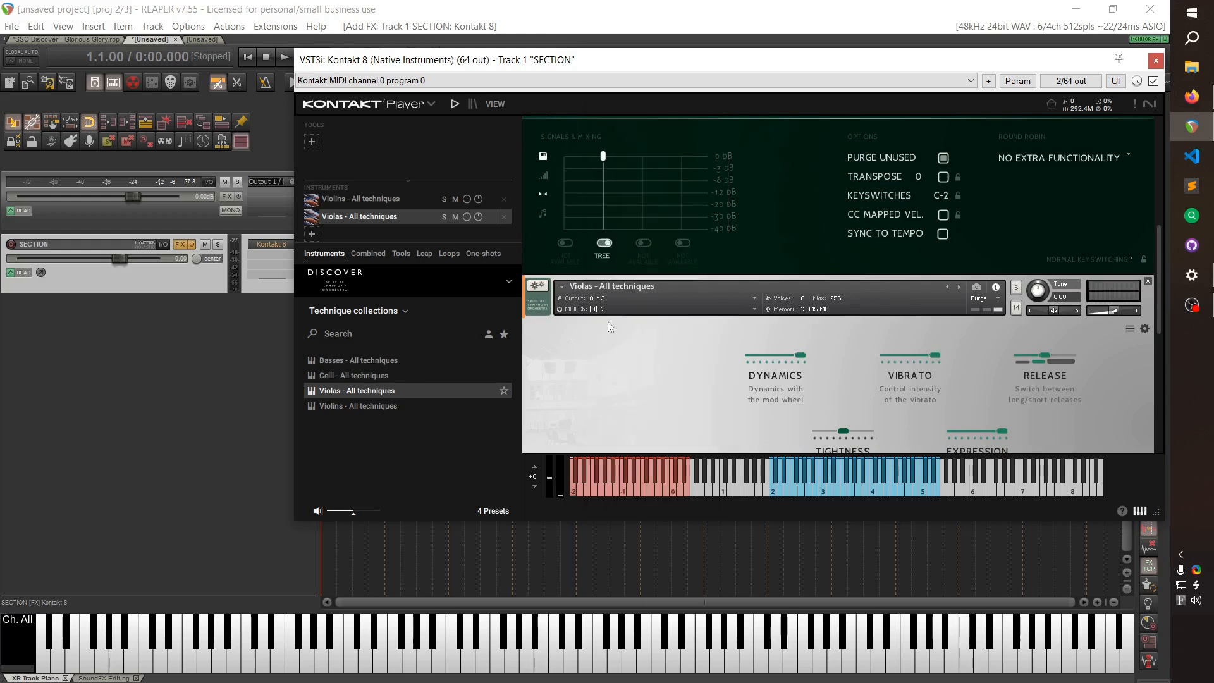
left_click_drag(829, 58, 720, 79)
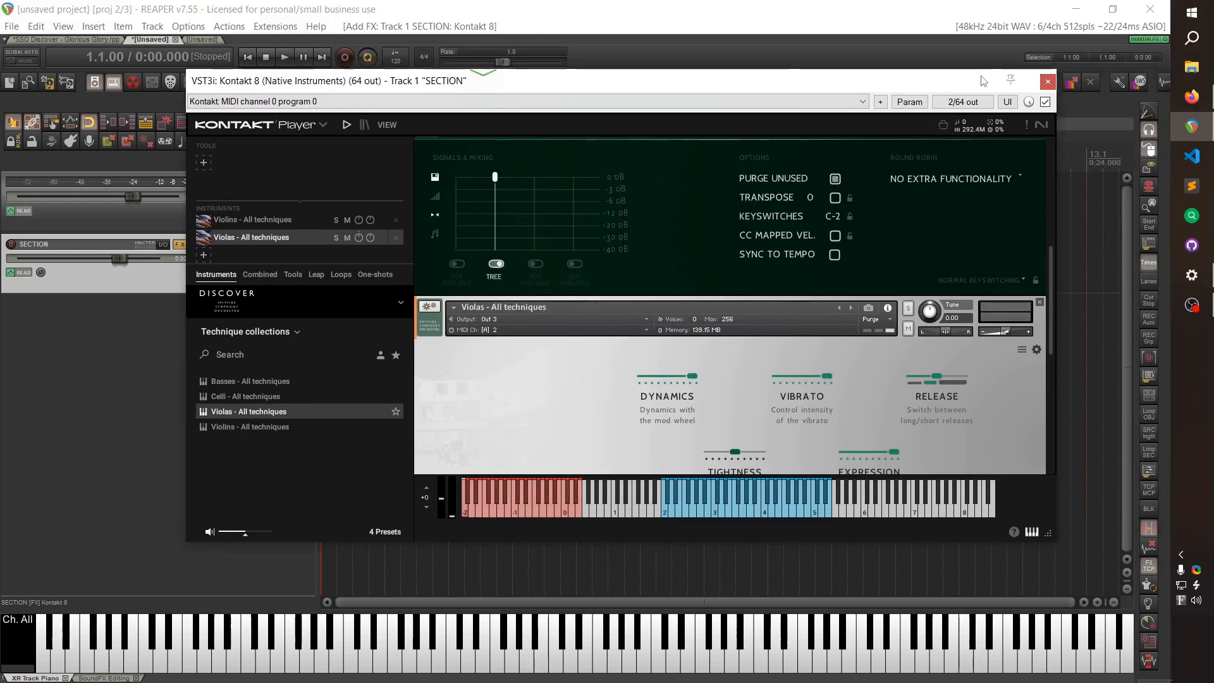
left_click(1048, 83)
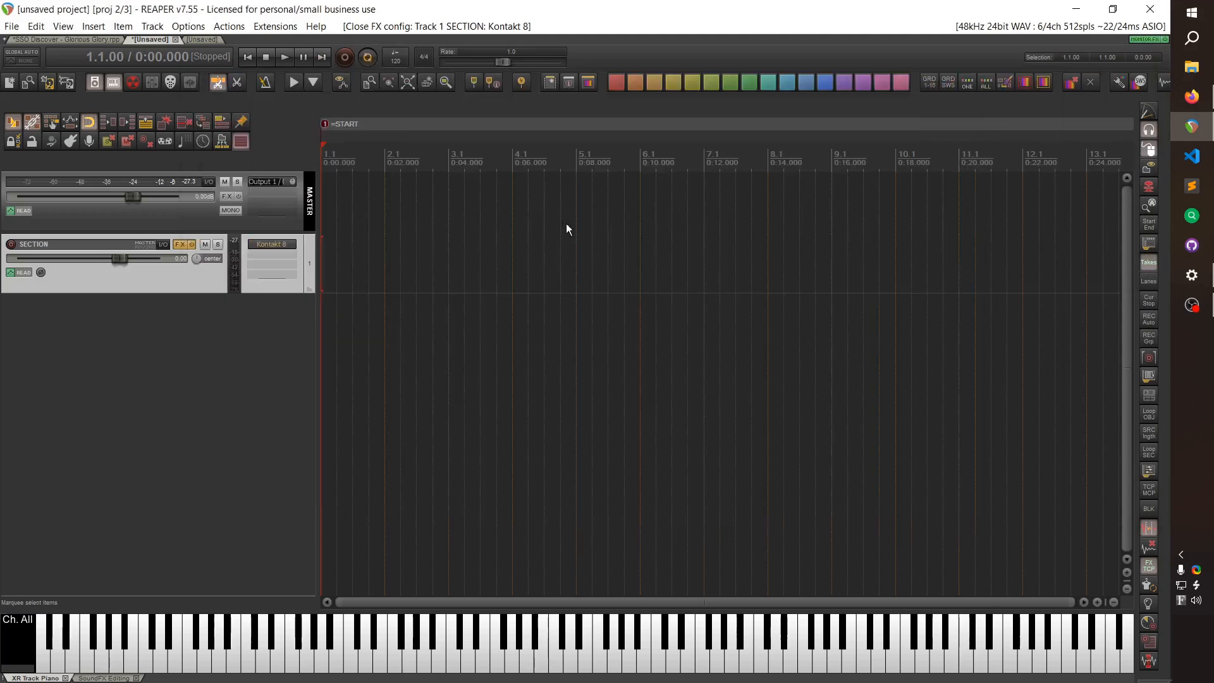
Add two new tracks below SECTION and name them Violins and Violas.
double_click(191, 411)
left_click(193, 418)
double_click(193, 422)
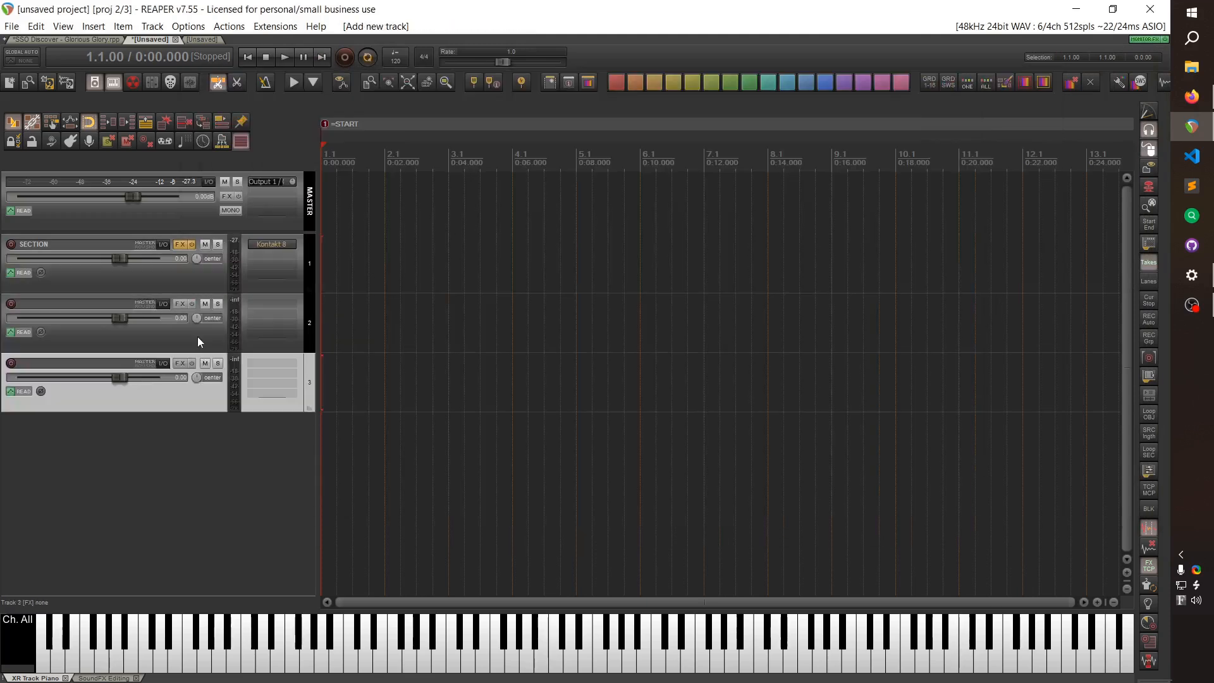
double_click(99, 305)
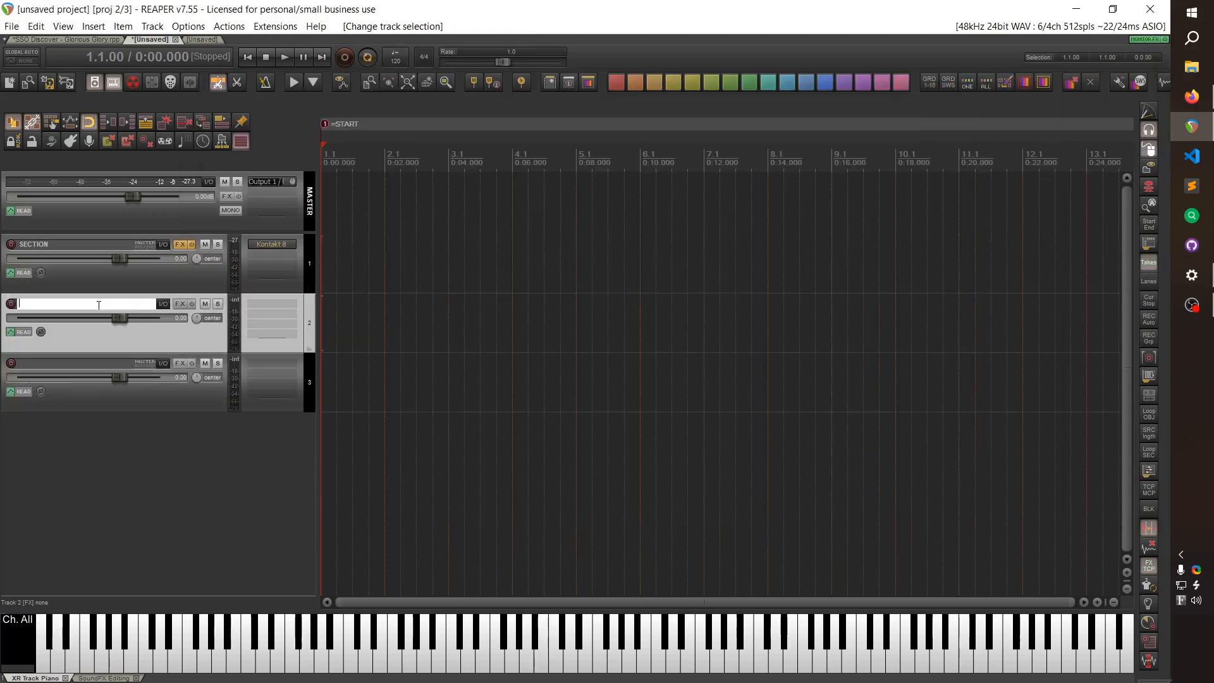
type("ns")
key("Return")
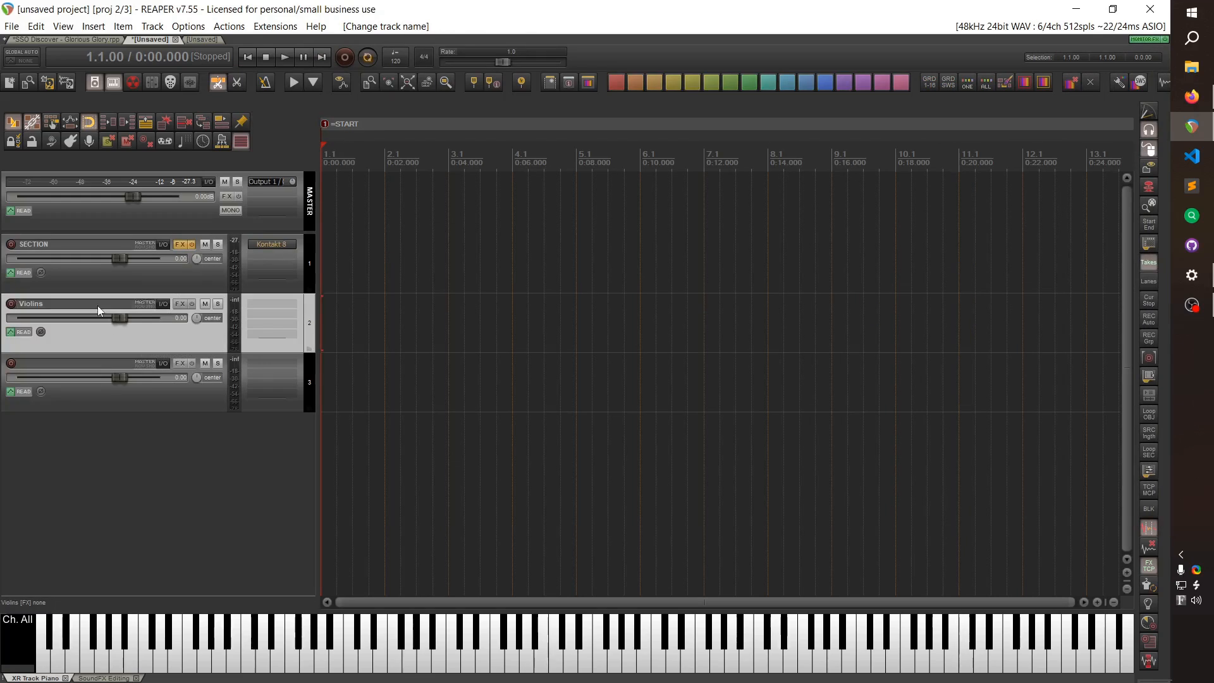
double_click(61, 362)
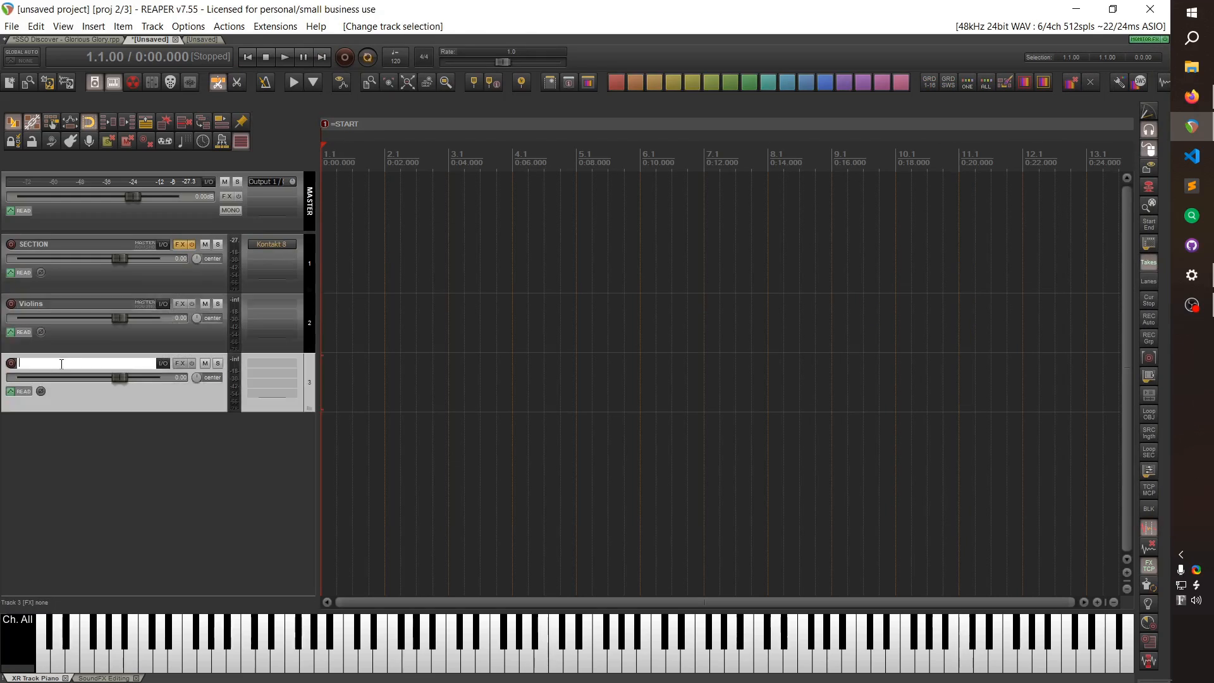
type("Violas")
key("Return")
Nest the Violins and Violas tracks inside SECTION as a folder and colour all three tracks orange.
left_click(131, 336, "ctrl")
left_click_drag(145, 341, 151, 259)
left_click(175, 280, "shift")
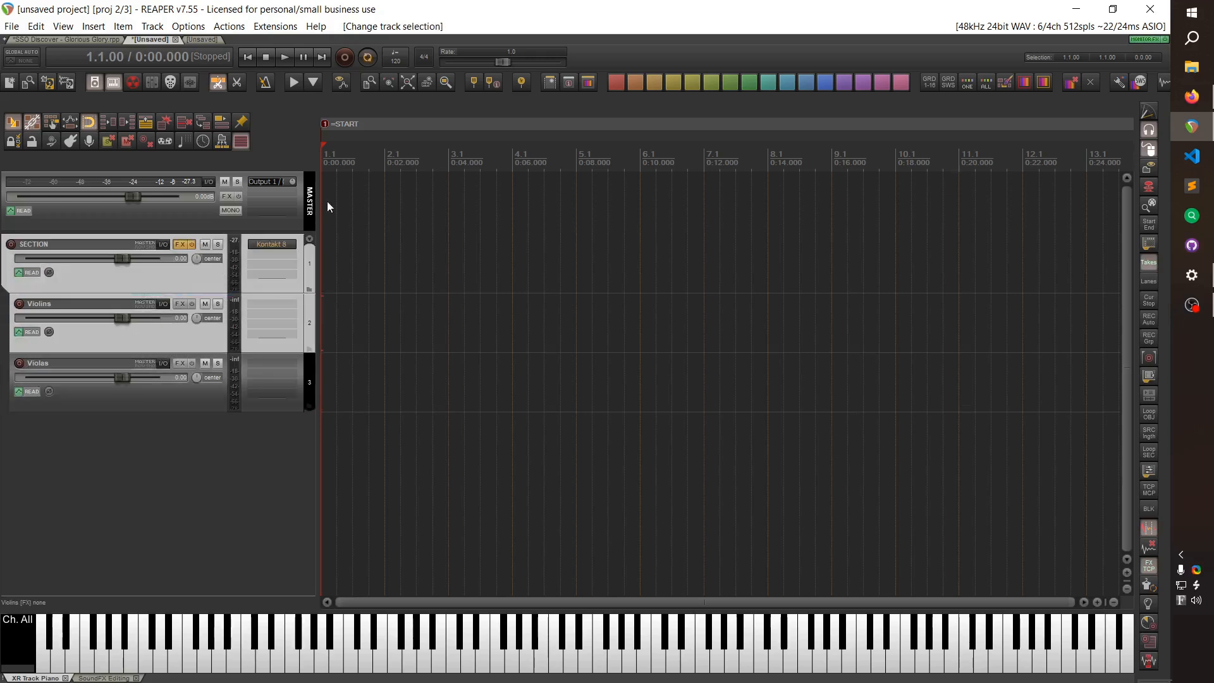
left_click(233, 388, "shift")
left_click(641, 87)
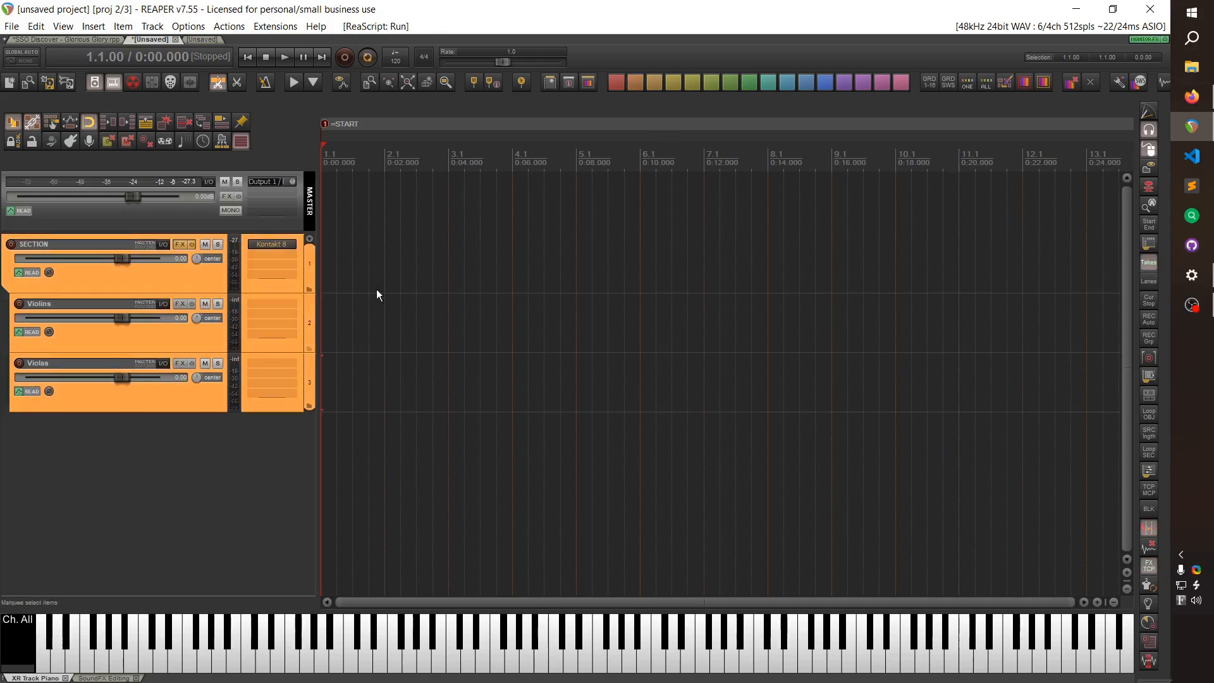
left_click(196, 445)
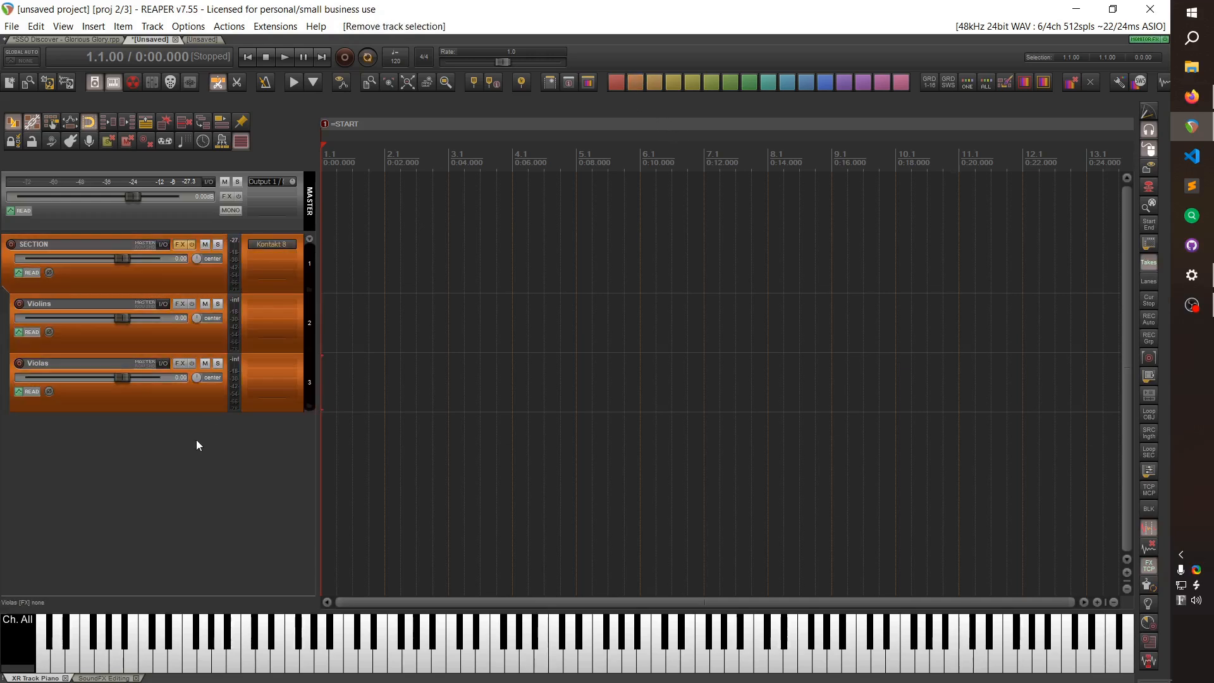
For the Violins track, name the piano keys C0 as Long, G#0 as Spiccato and D#1 as Pizzicato.
left_click(192, 337)
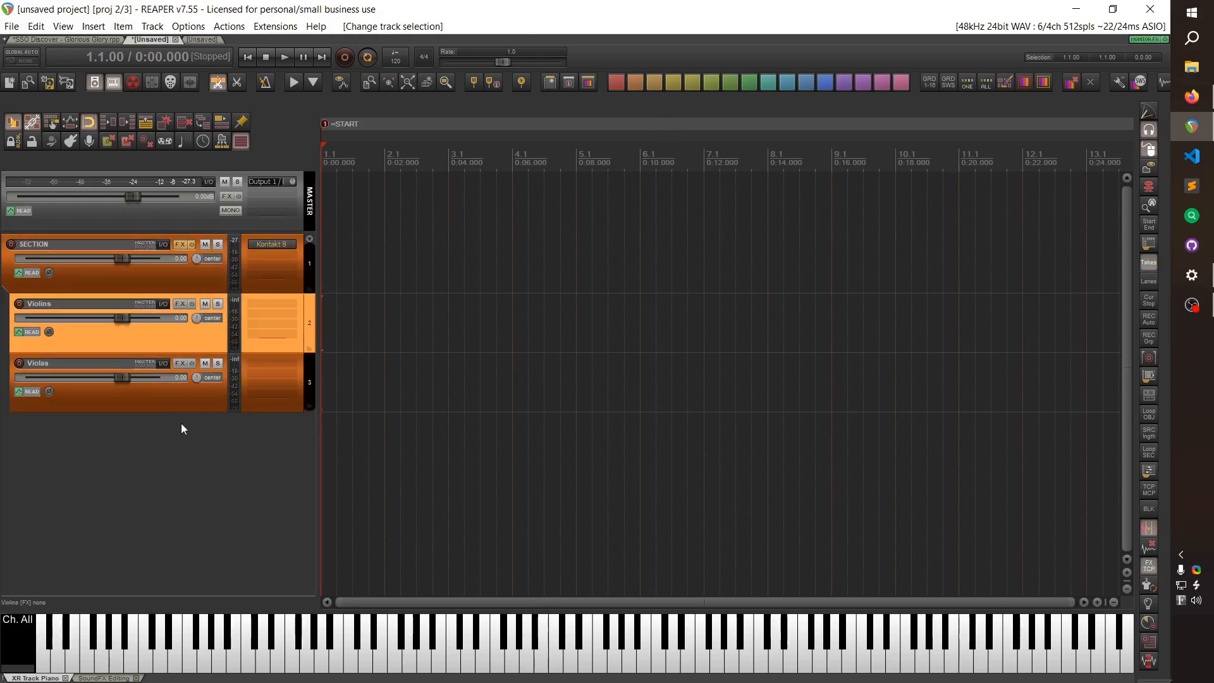
left_click(42, 667)
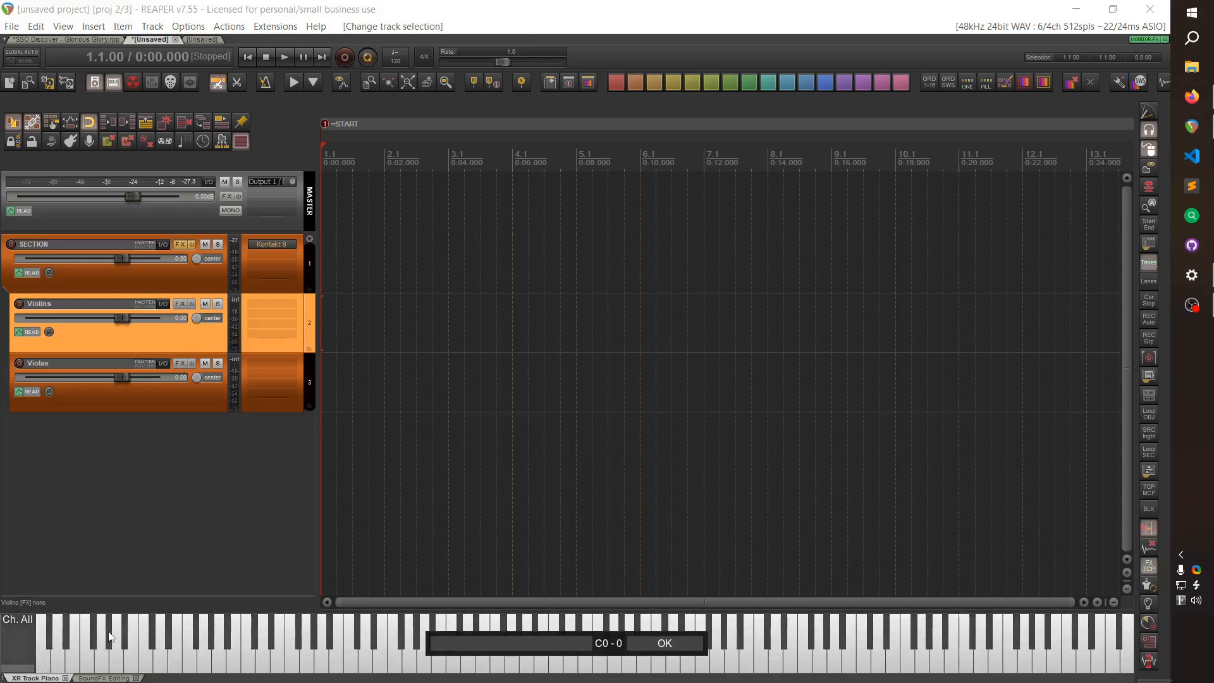
type("Long")
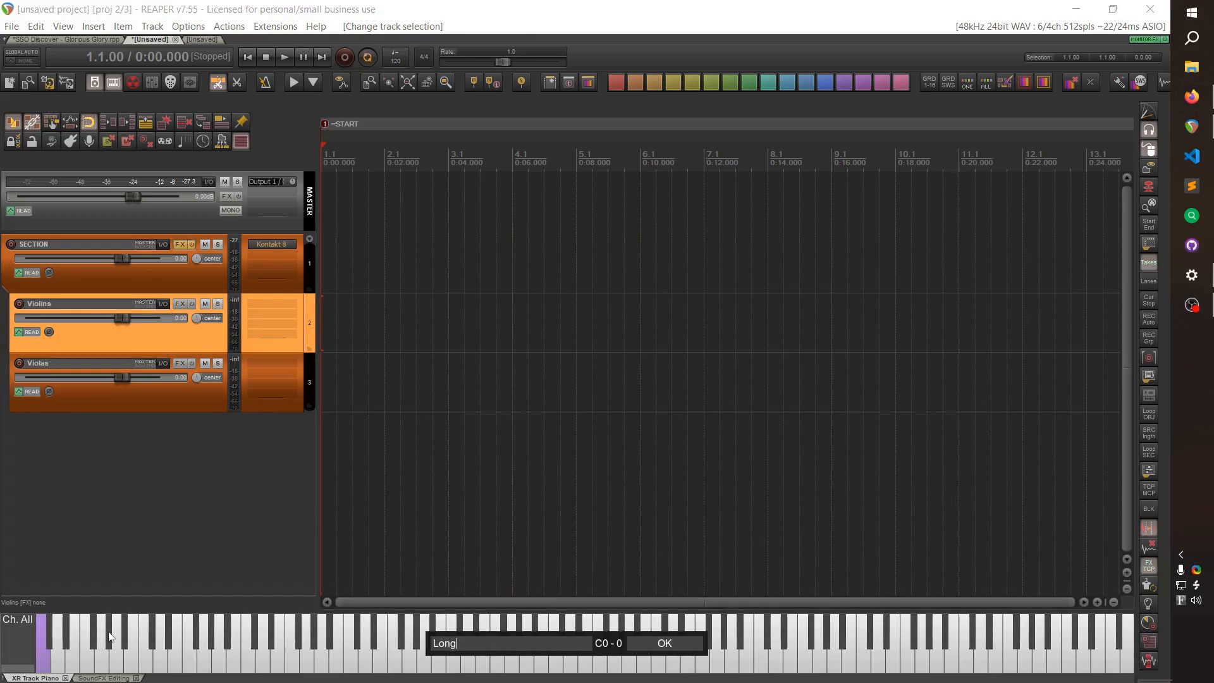
key("Return")
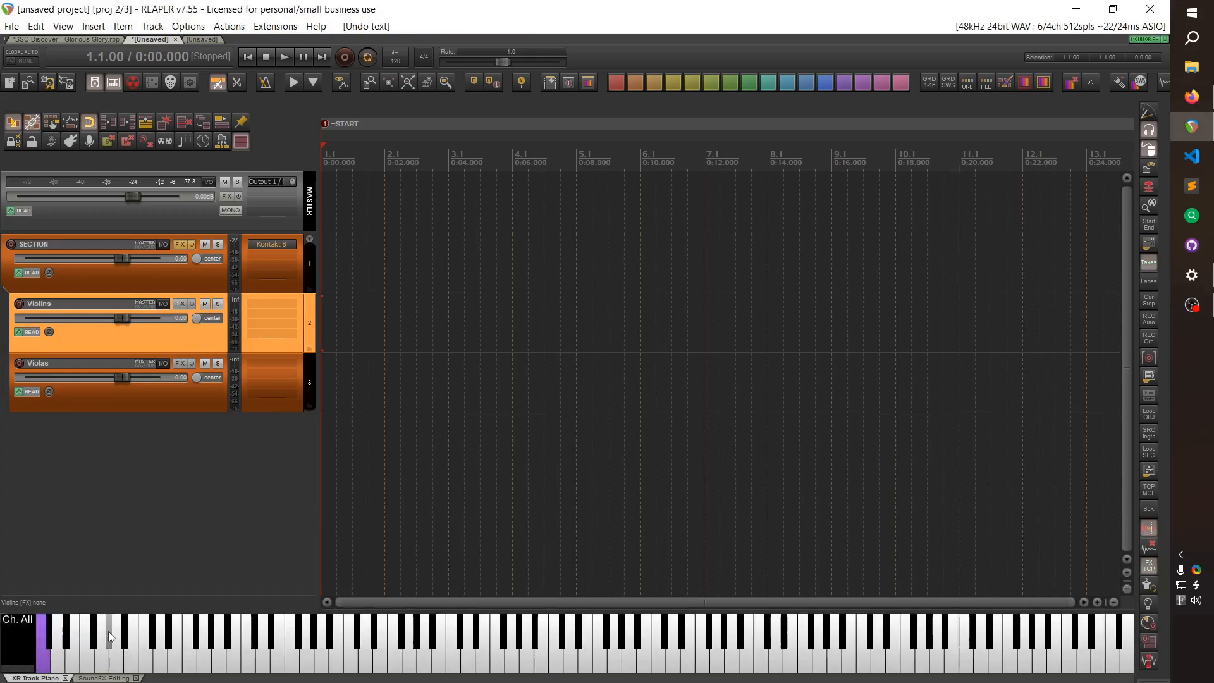
left_click(108, 631)
type("Spiccato")
key("Return")
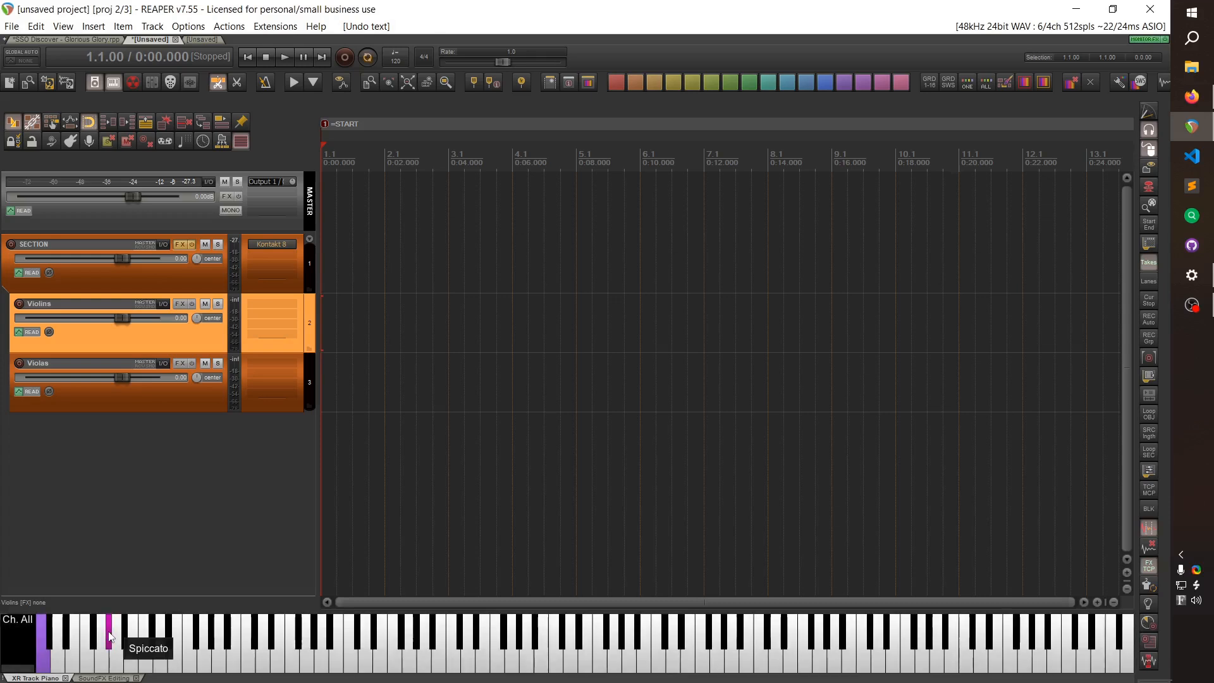
left_click(169, 636)
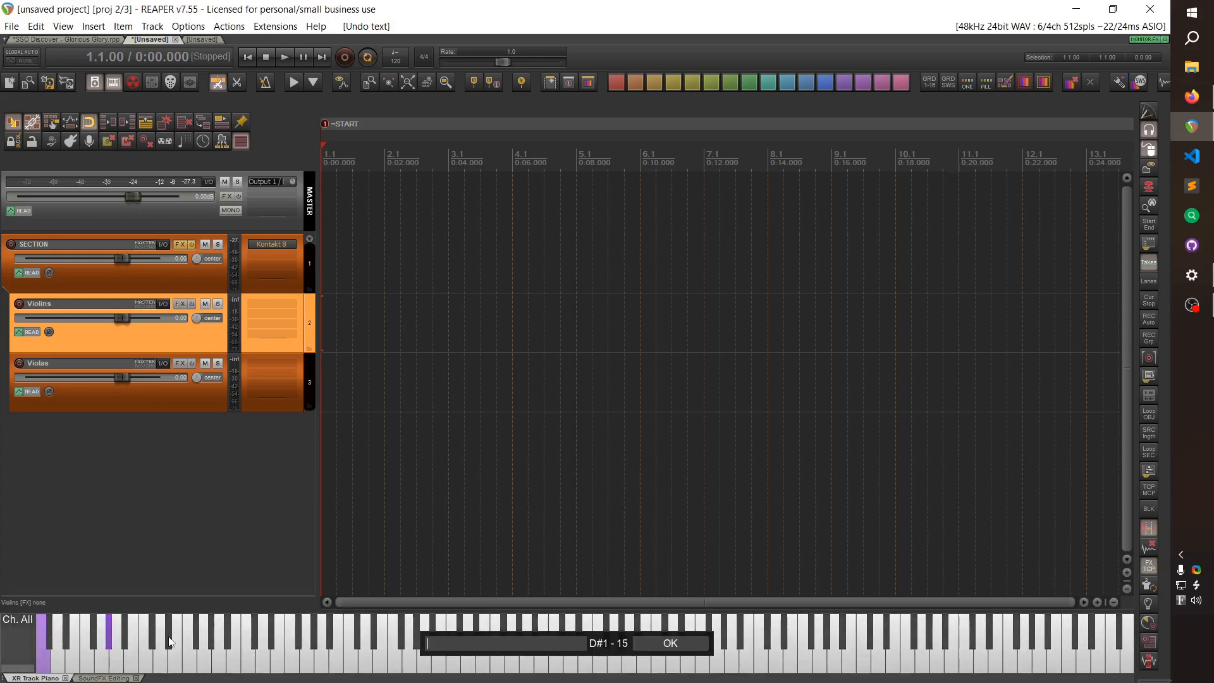
type("Pizzicato")
key("Return")
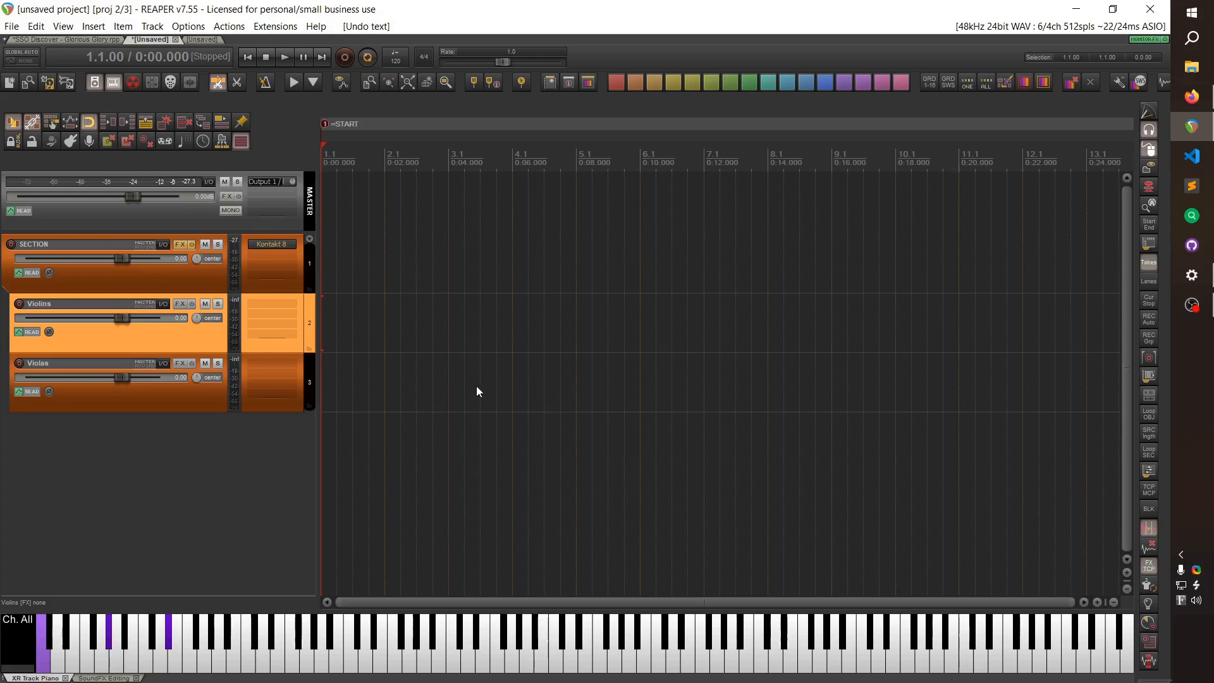
Choose the Tremolo technique in Kontakt 8 and check its keyswitch for Violins - All techniques.
key("f")
scroll(484, 449, "down", 5)
scroll(468, 393, "up", 6)
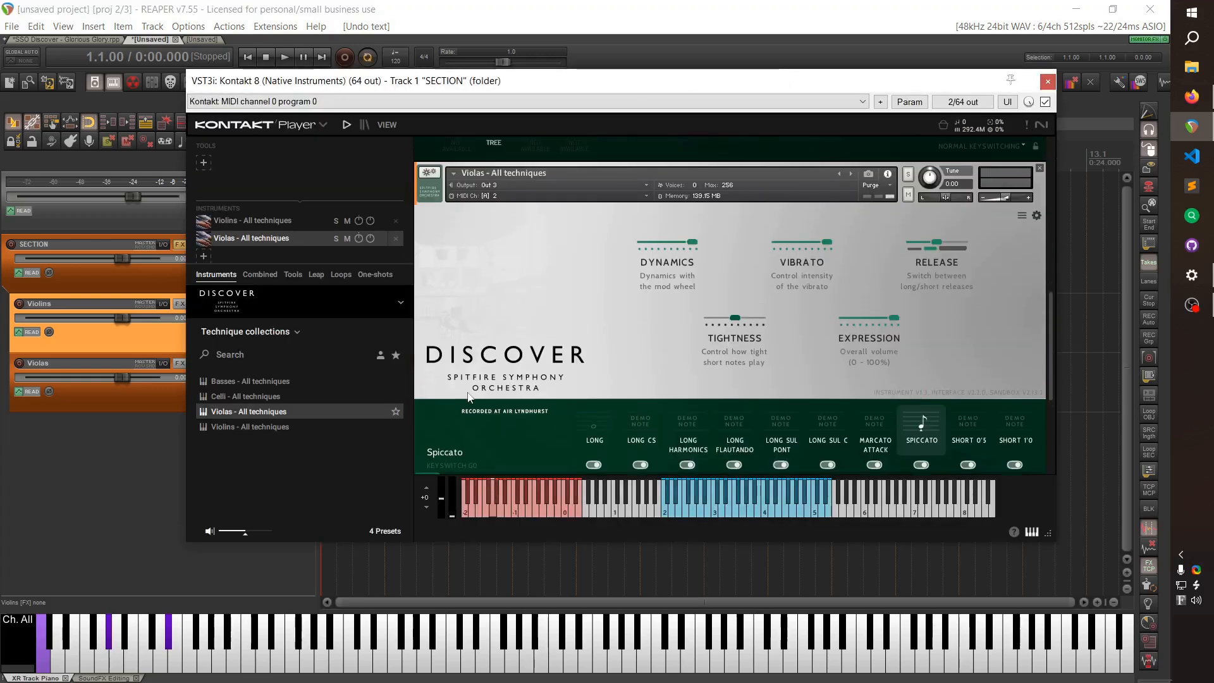
left_click_drag(436, 360, 815, 361)
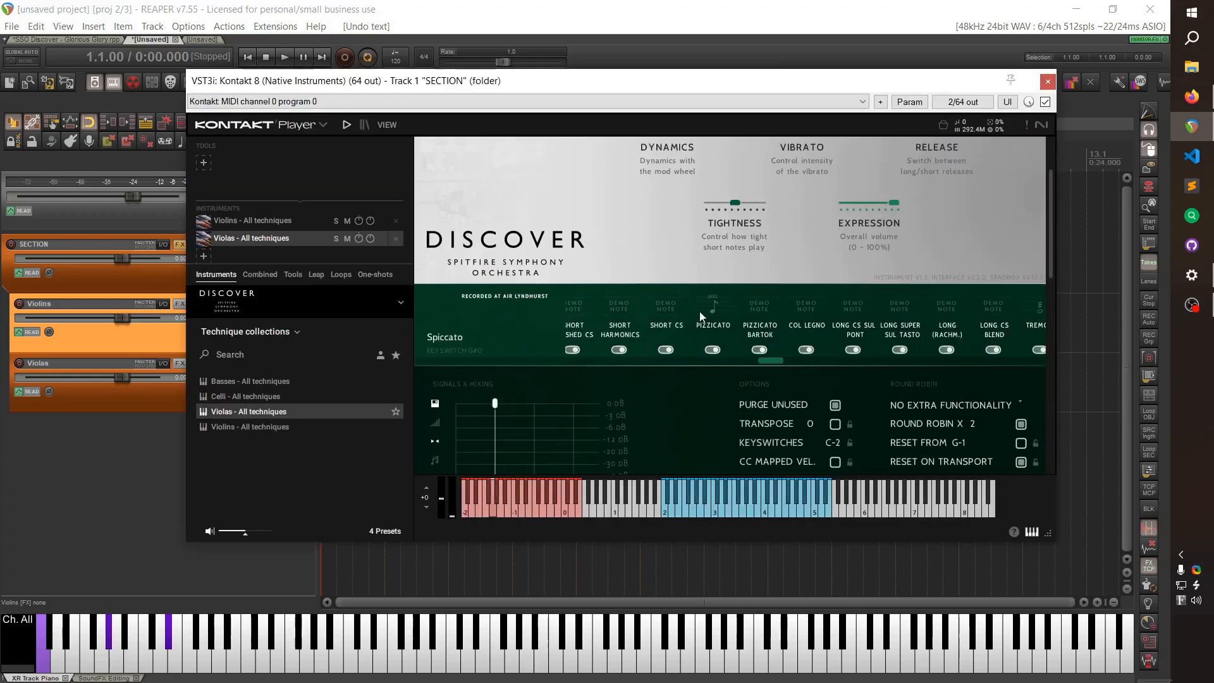
left_click(1030, 310)
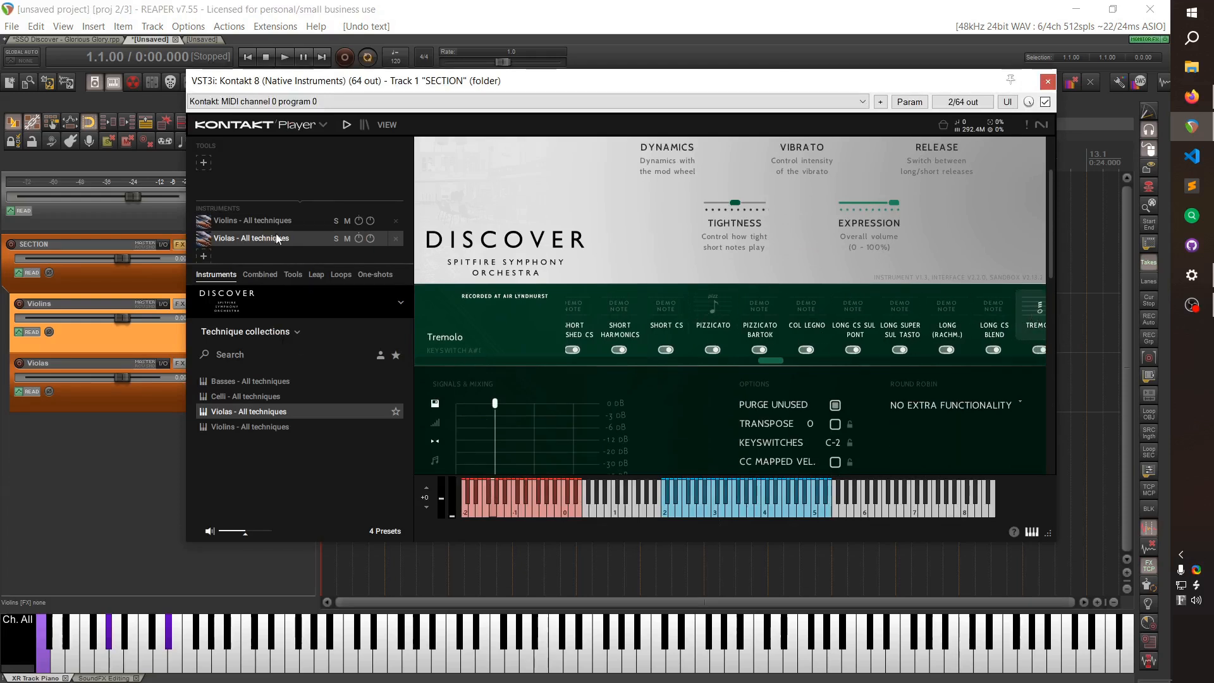
left_click(266, 220)
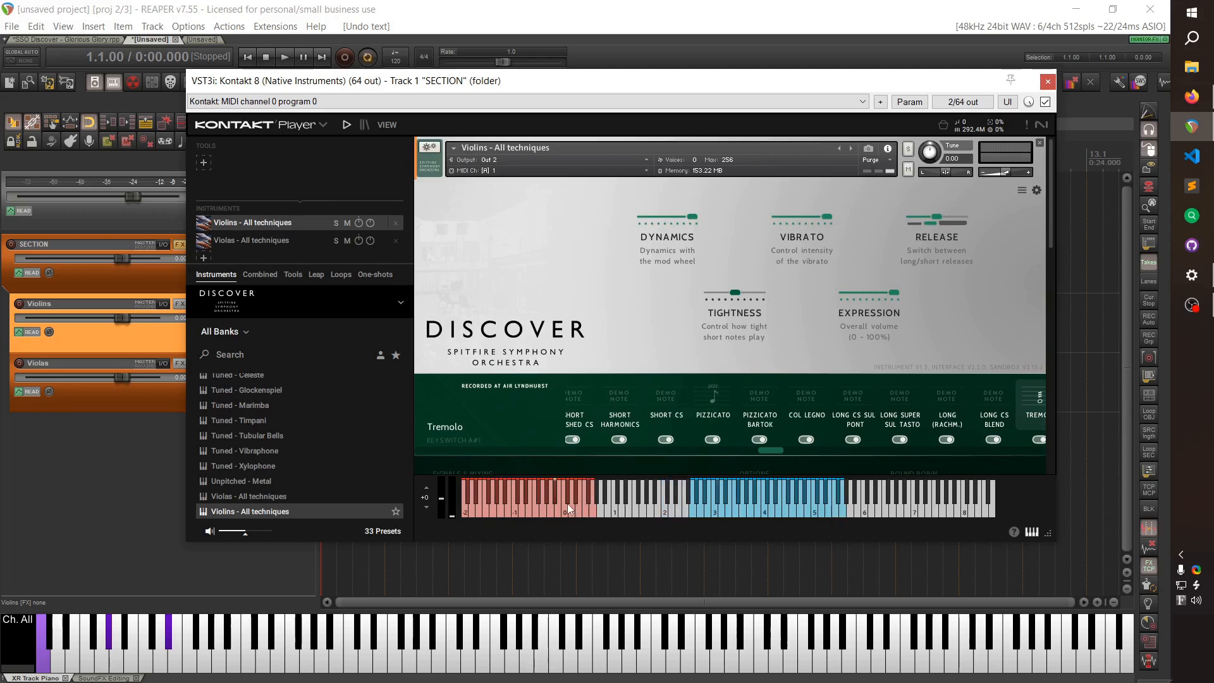
left_click(1047, 81)
Name the A#1 piano key of the Violins track Tremolo.
left_click(228, 634)
type("Tremolo")
key("Return")
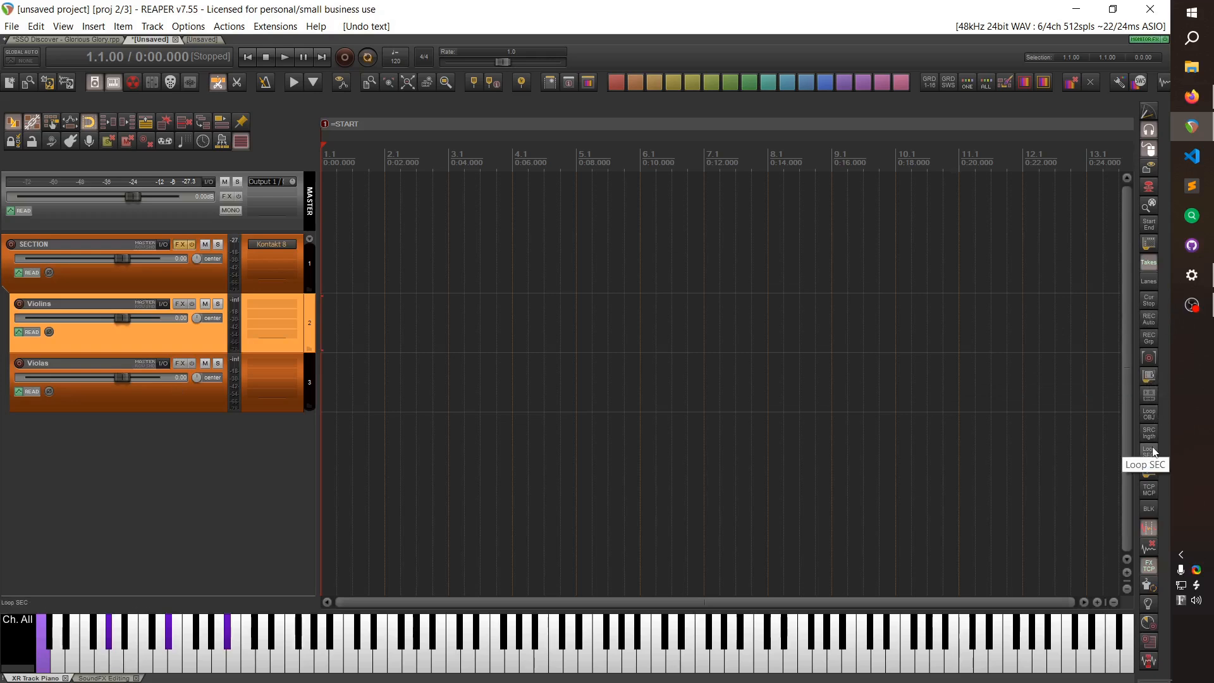
Enable automatic record-arm on selection and play a few test notes on the Violins track with the on-screen piano.
left_click(1151, 322)
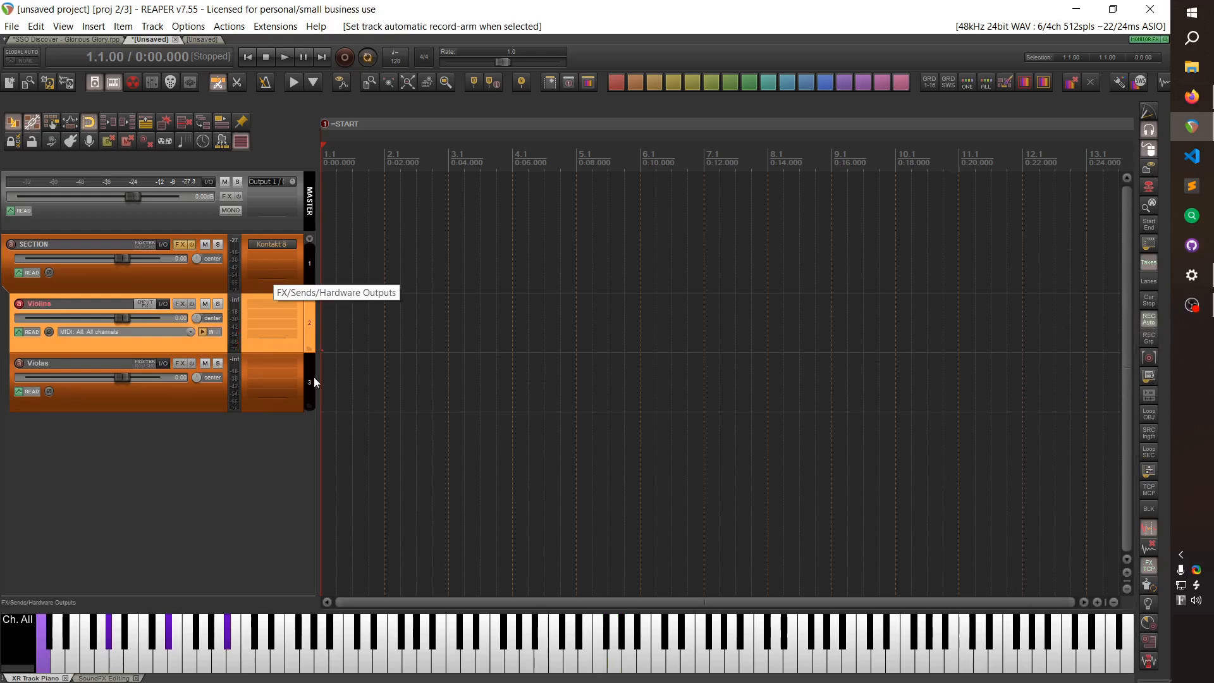
left_click(512, 662)
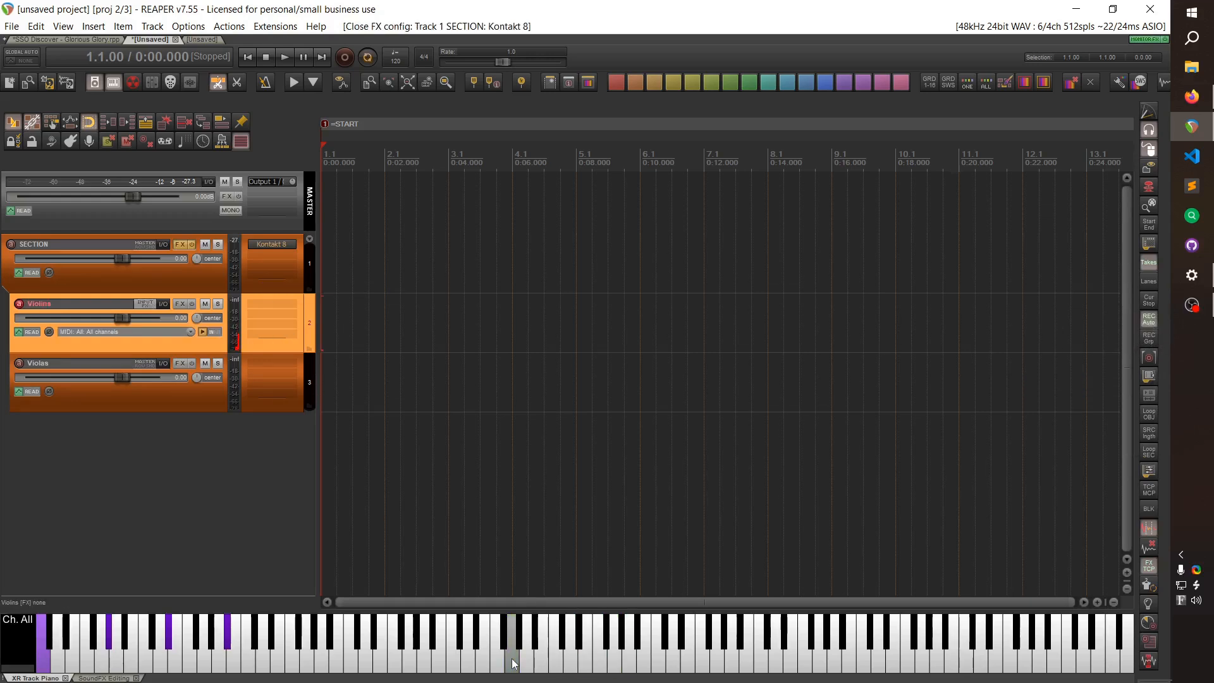
left_click(512, 662)
left_click(512, 662)
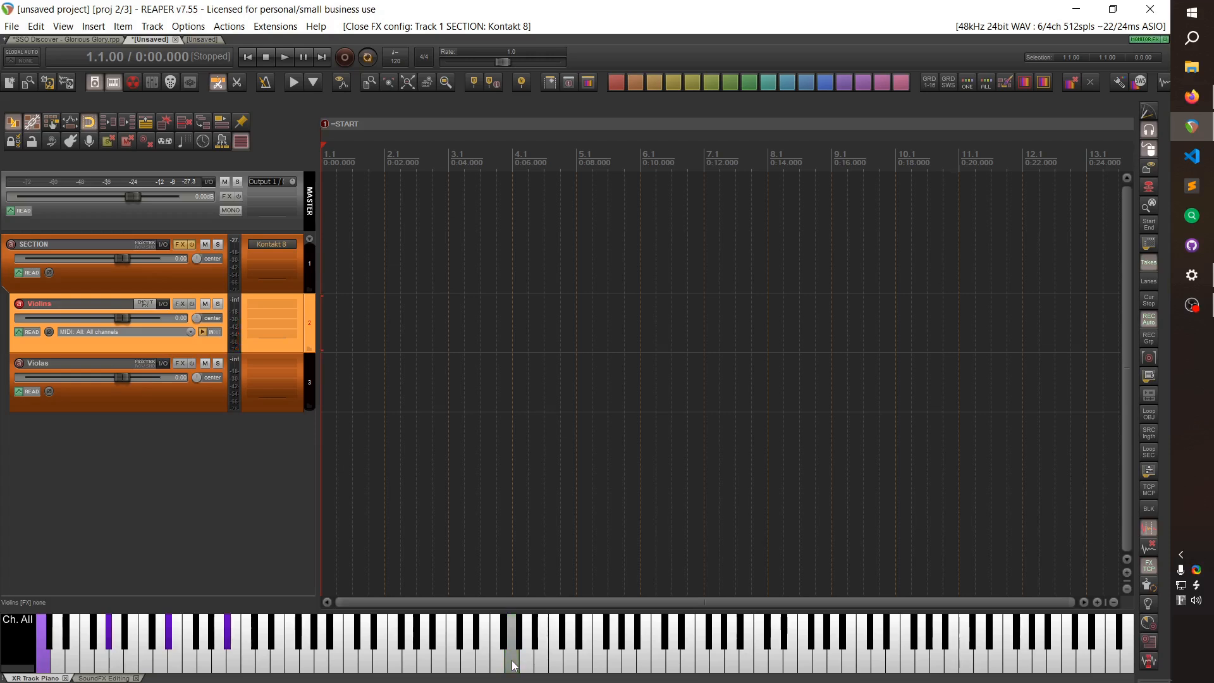
Run the script X-Raym_Send selected folder tracks audio to child tracks incrementing stereo channels.lua on the SECTION track.
left_click(218, 275)
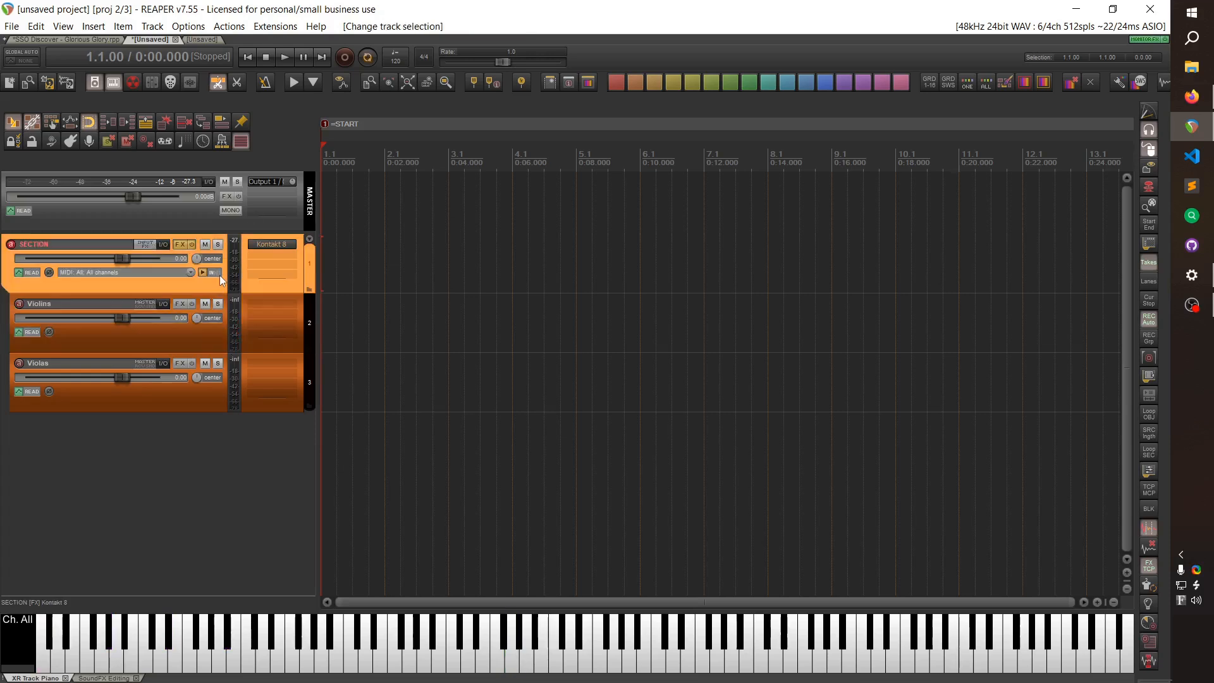
key("ctrl+shift+p")
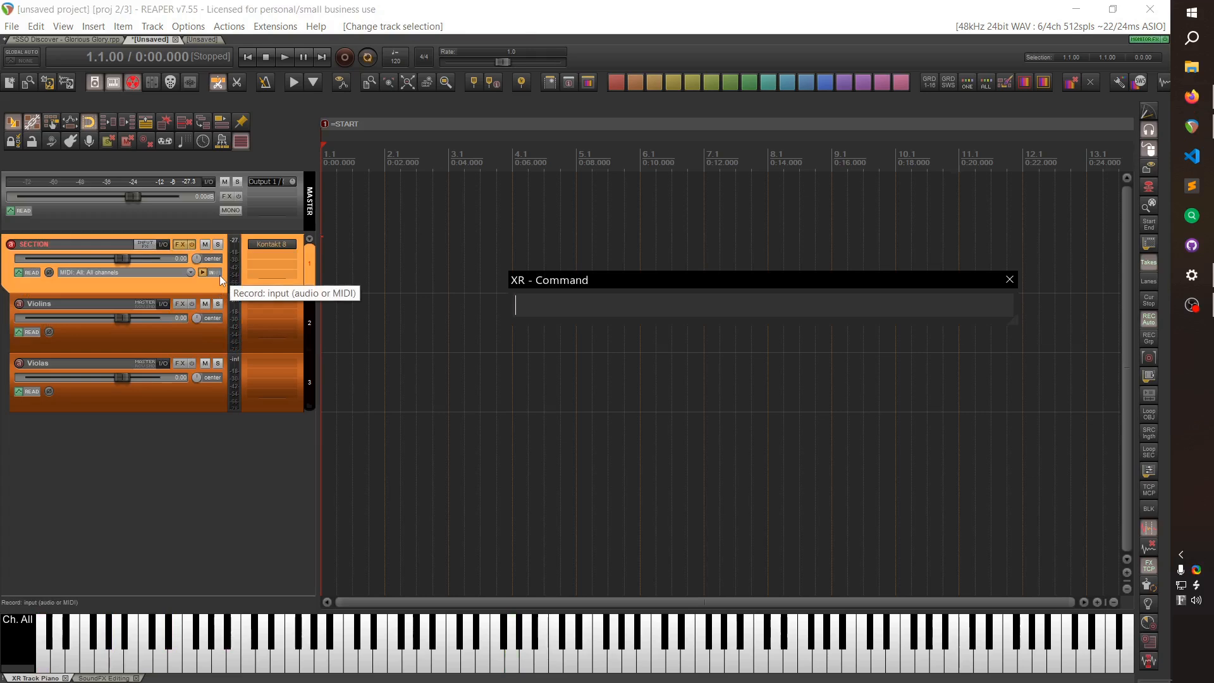
type("x-r")
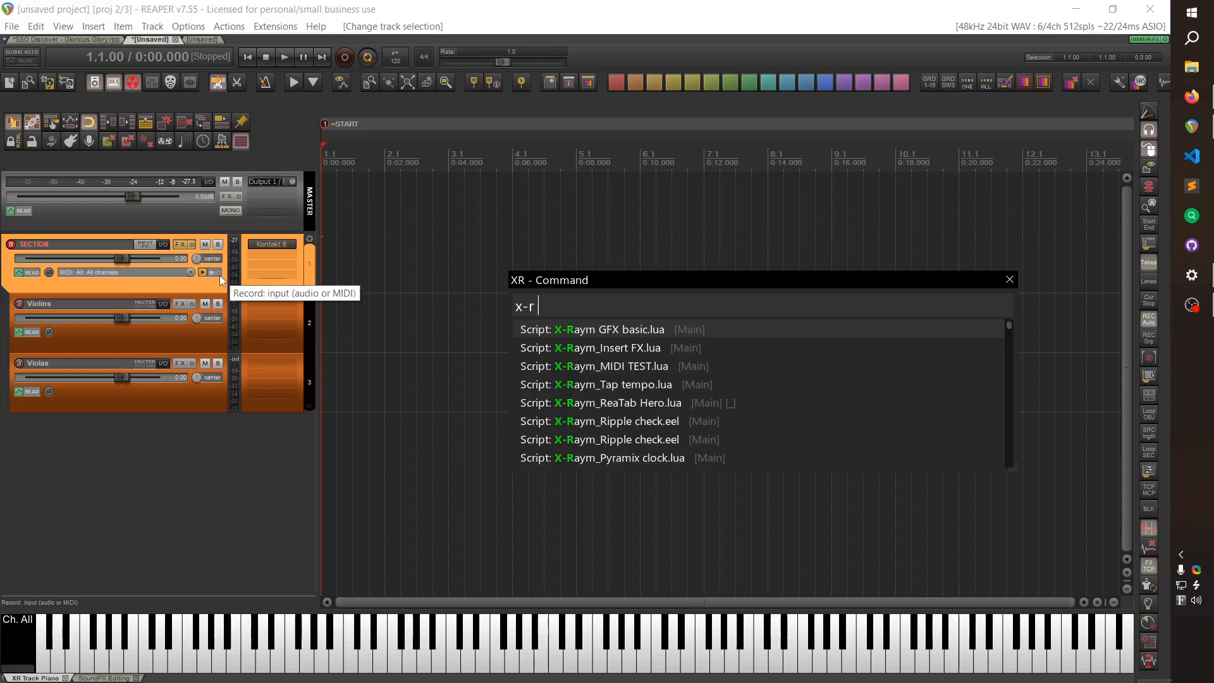
type(" child")
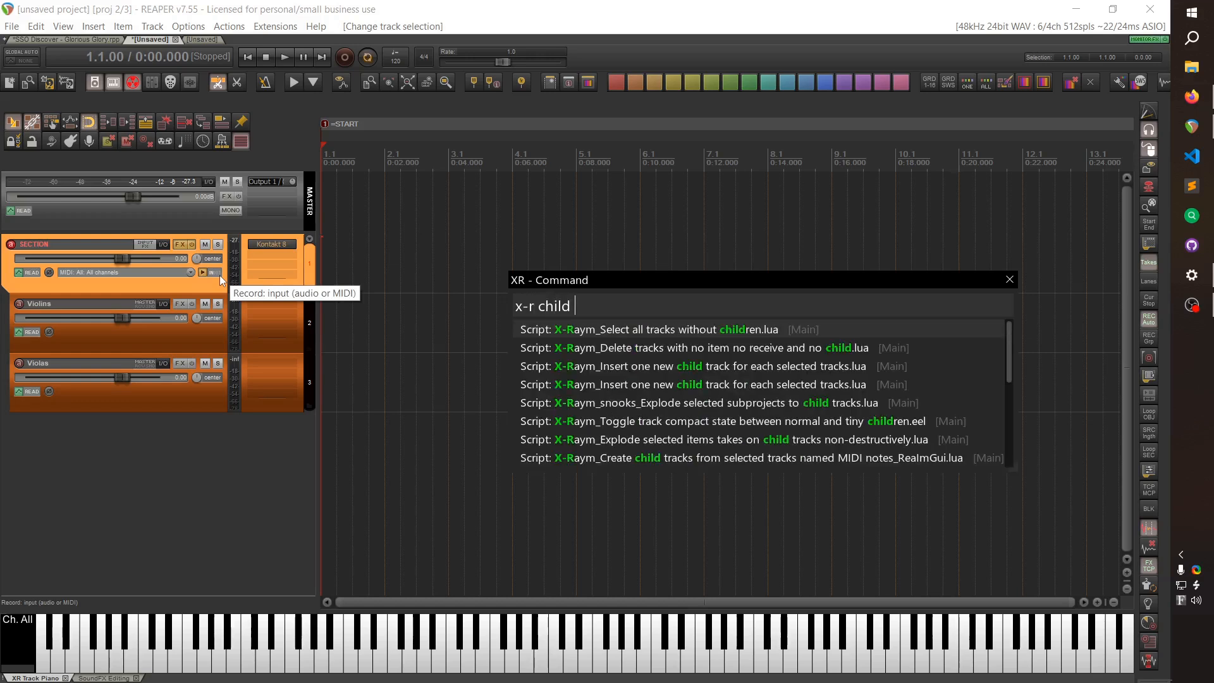
type(" send")
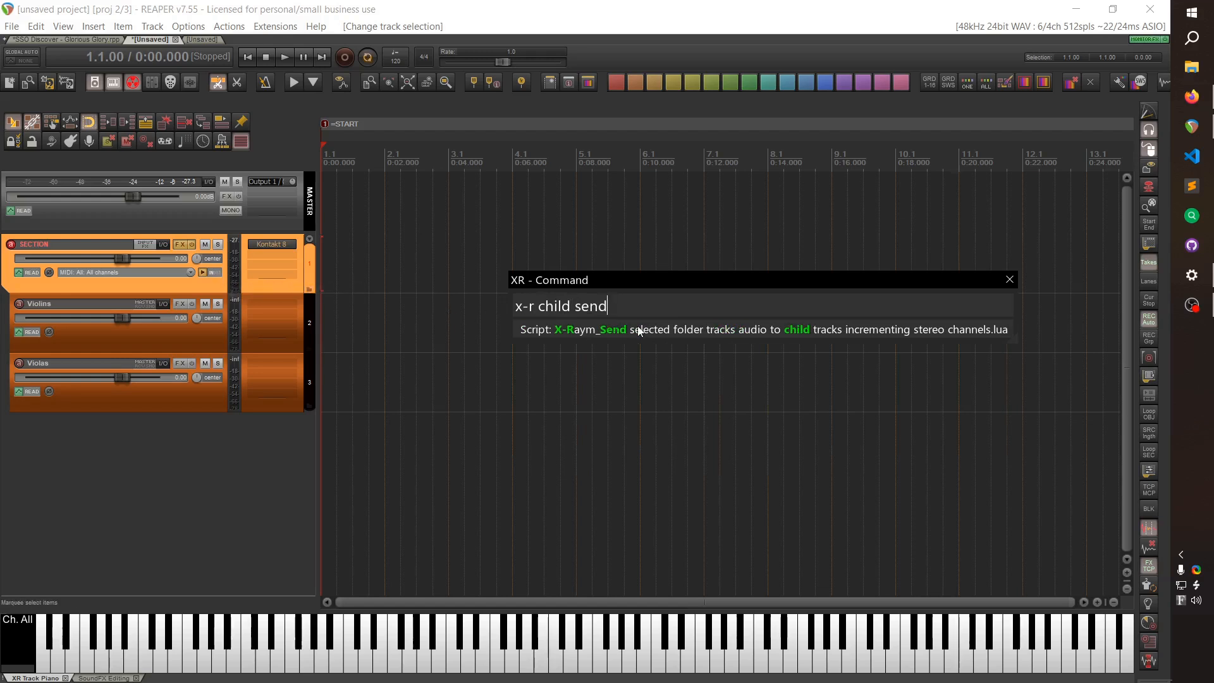
left_click(746, 328)
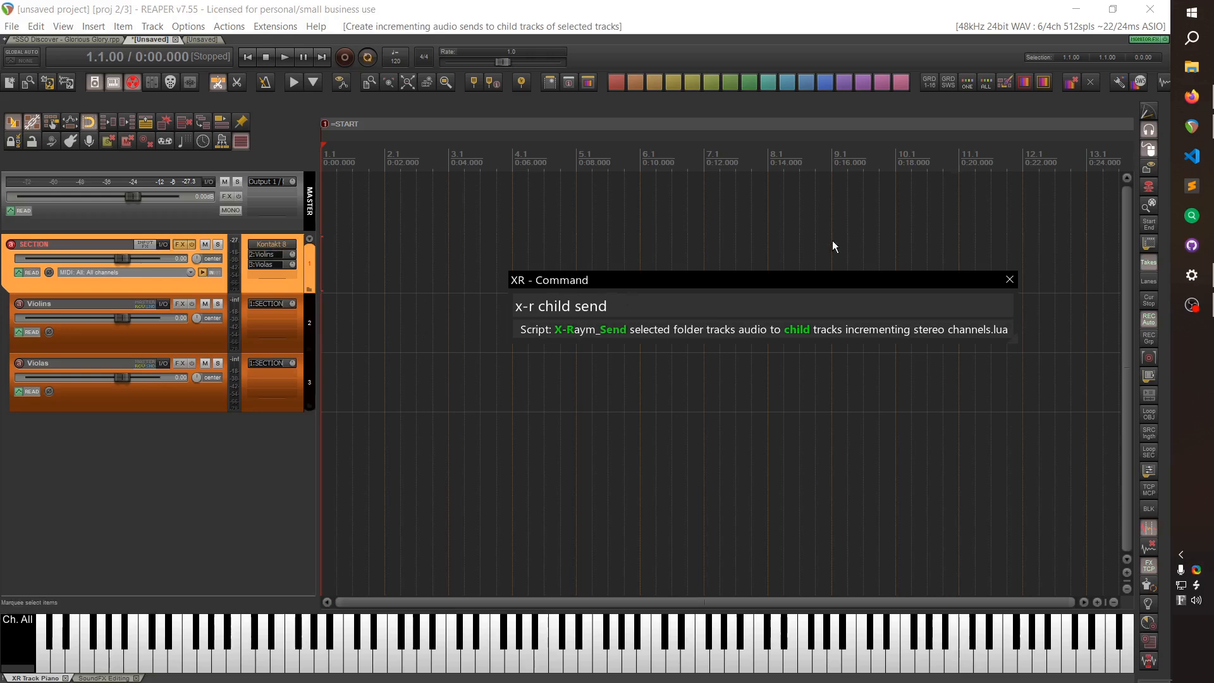
Select the Violins track and check the feedback-in-routing option in the project's advanced settings.
left_click(1009, 277)
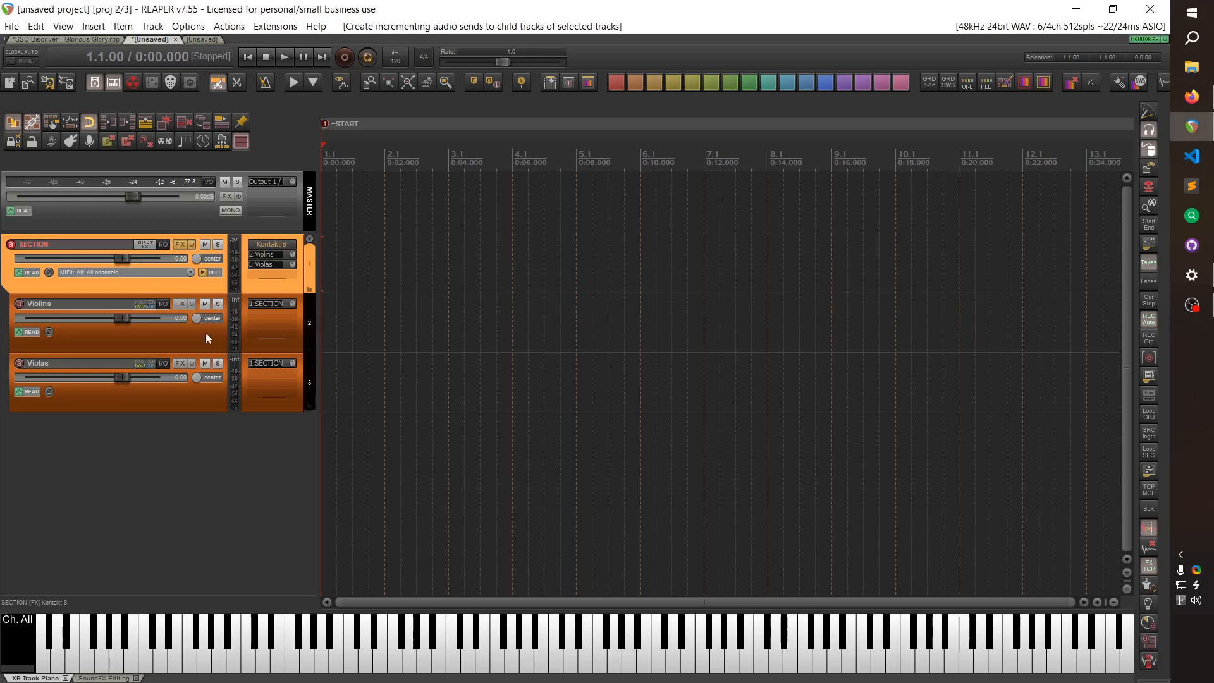
left_click(283, 304)
left_click(11, 26)
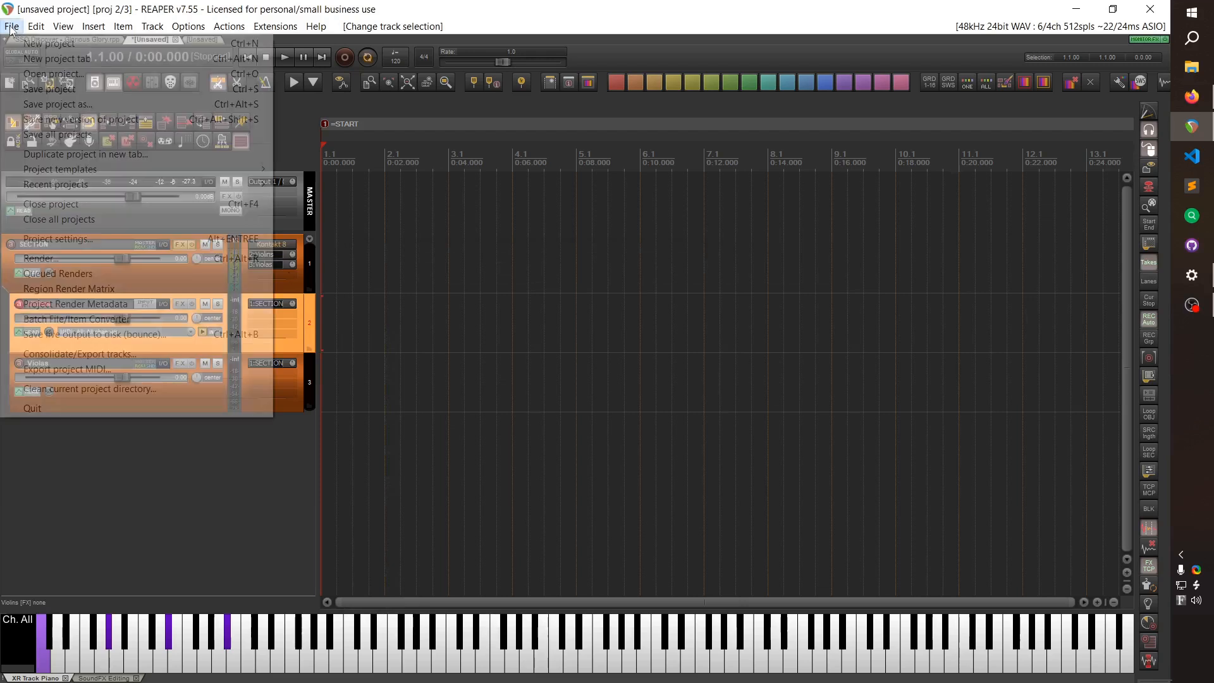
left_click(95, 239)
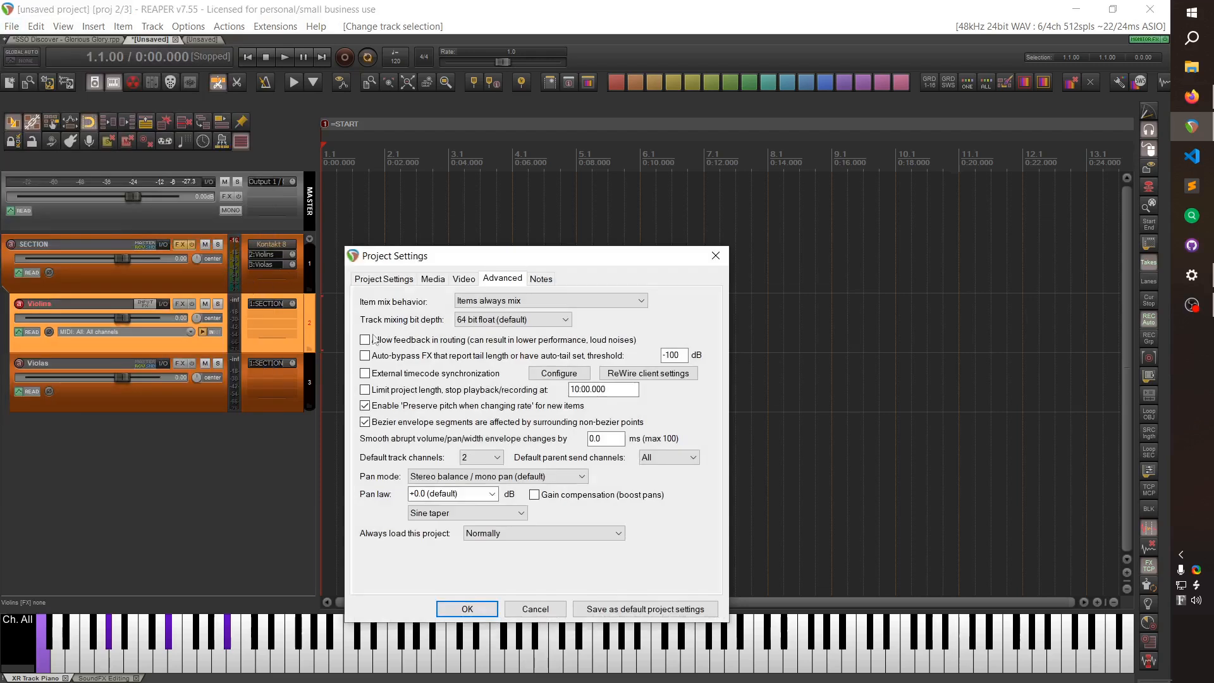
left_click(462, 606)
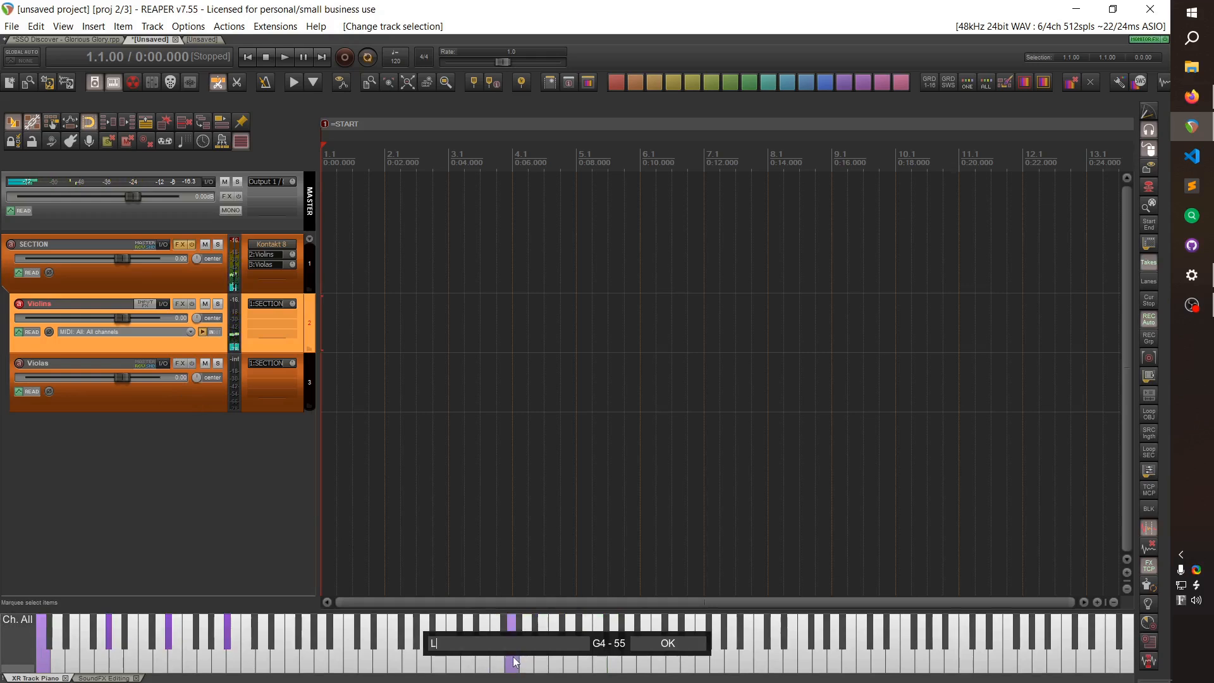
Mark the playable range of the Violins track from G4 up to G7 on the track piano, naming the G7 key High.
left_click(513, 660)
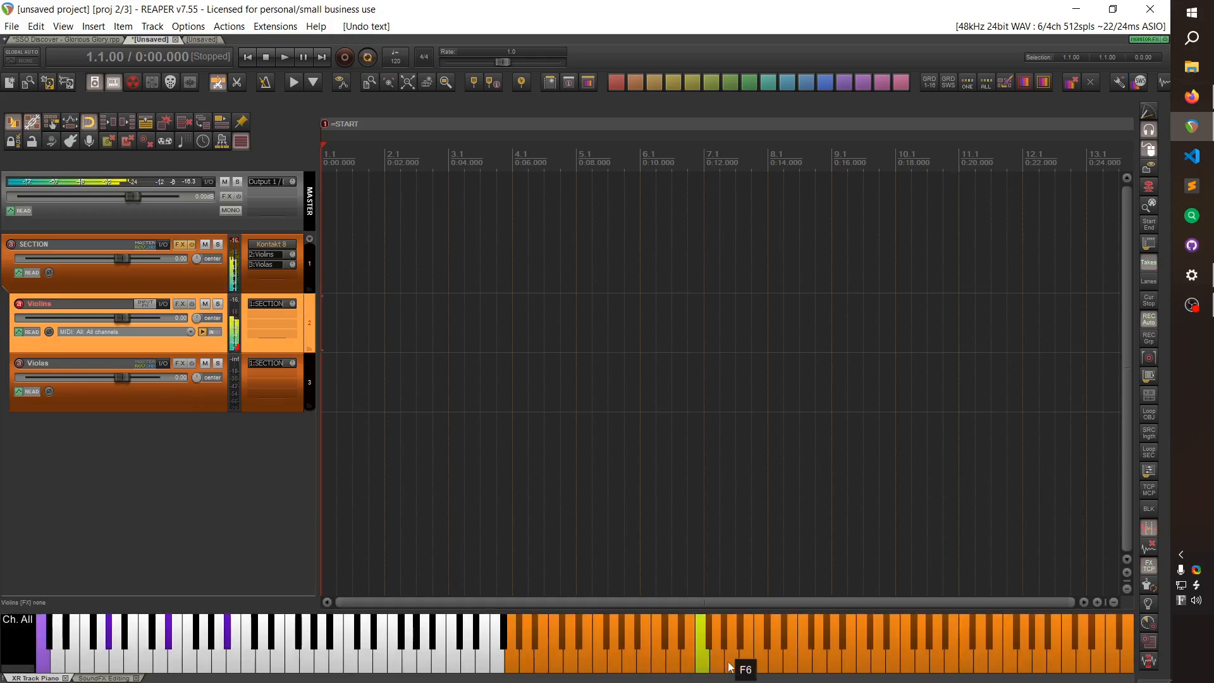
left_click(792, 666)
left_click(821, 667)
left_click(831, 666)
left_click(823, 661)
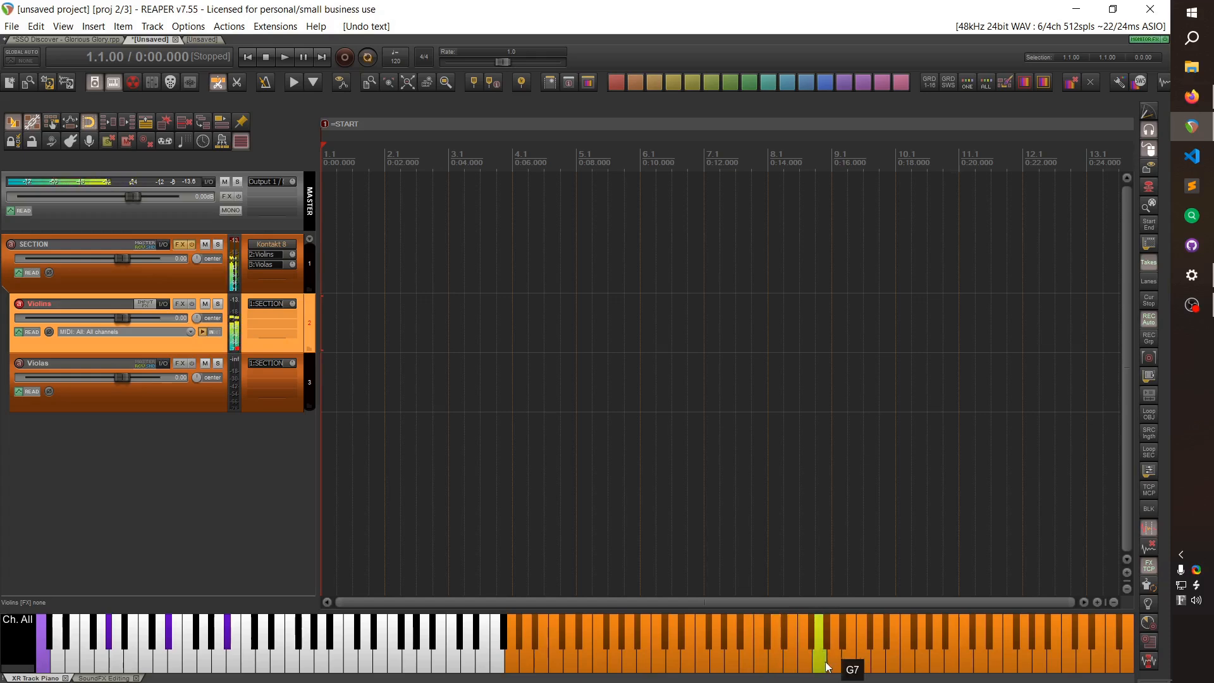
double_click(823, 661)
type("High")
key("Return")
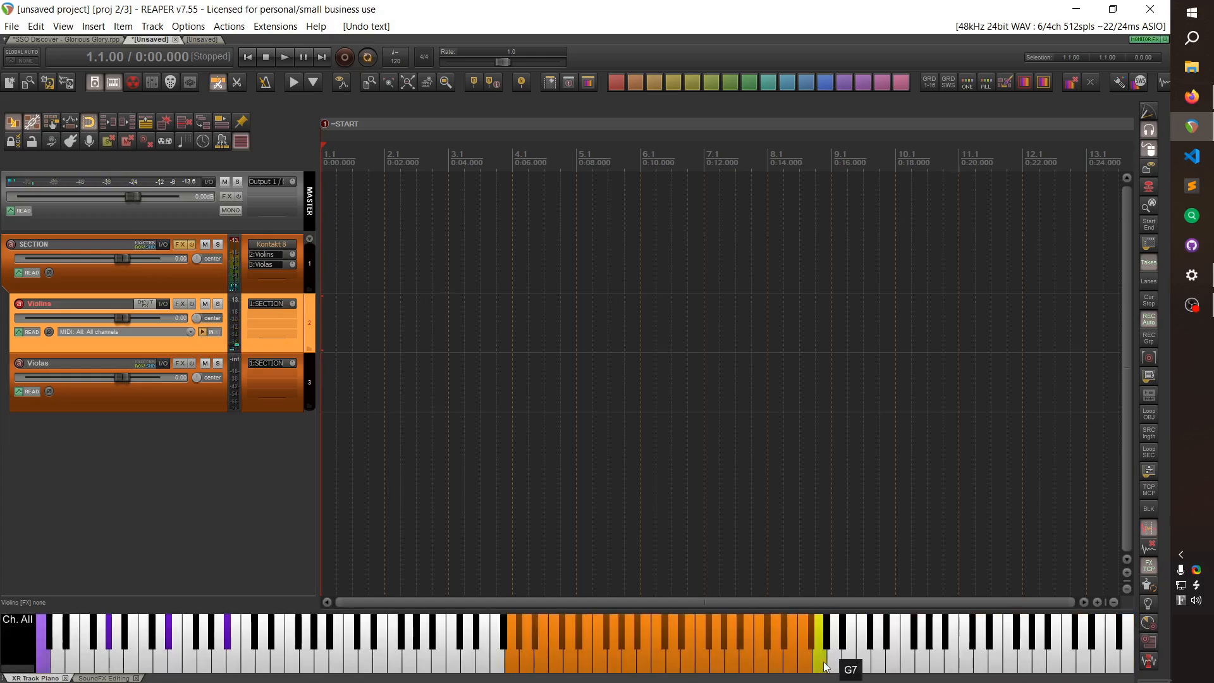
Name the C0 piano key of the Violas track Long and its G0 key Spiccato.
left_click(192, 387)
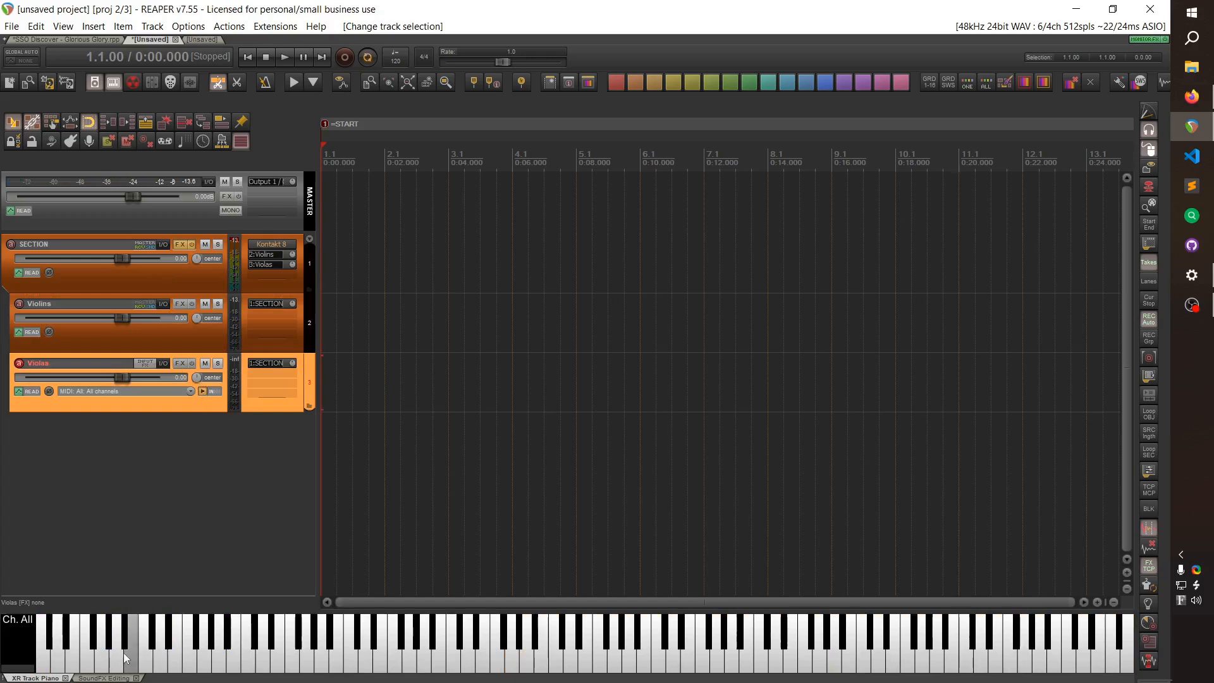
double_click(46, 663)
type("L")
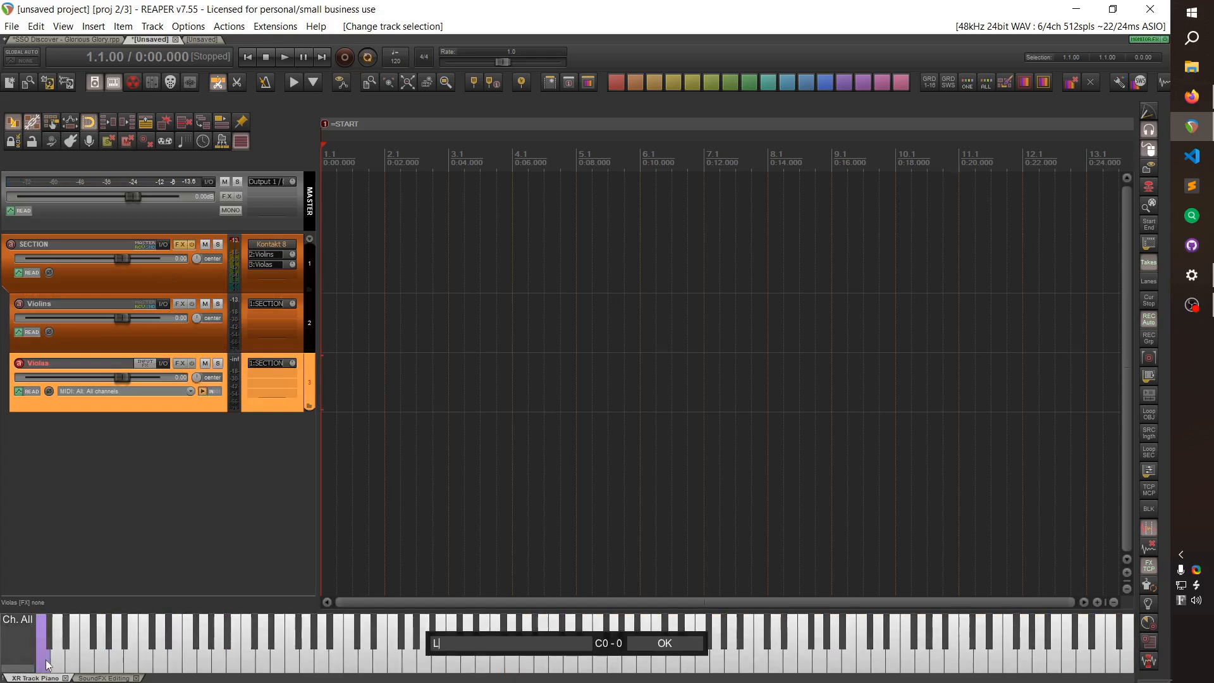
type("ong")
key("Return")
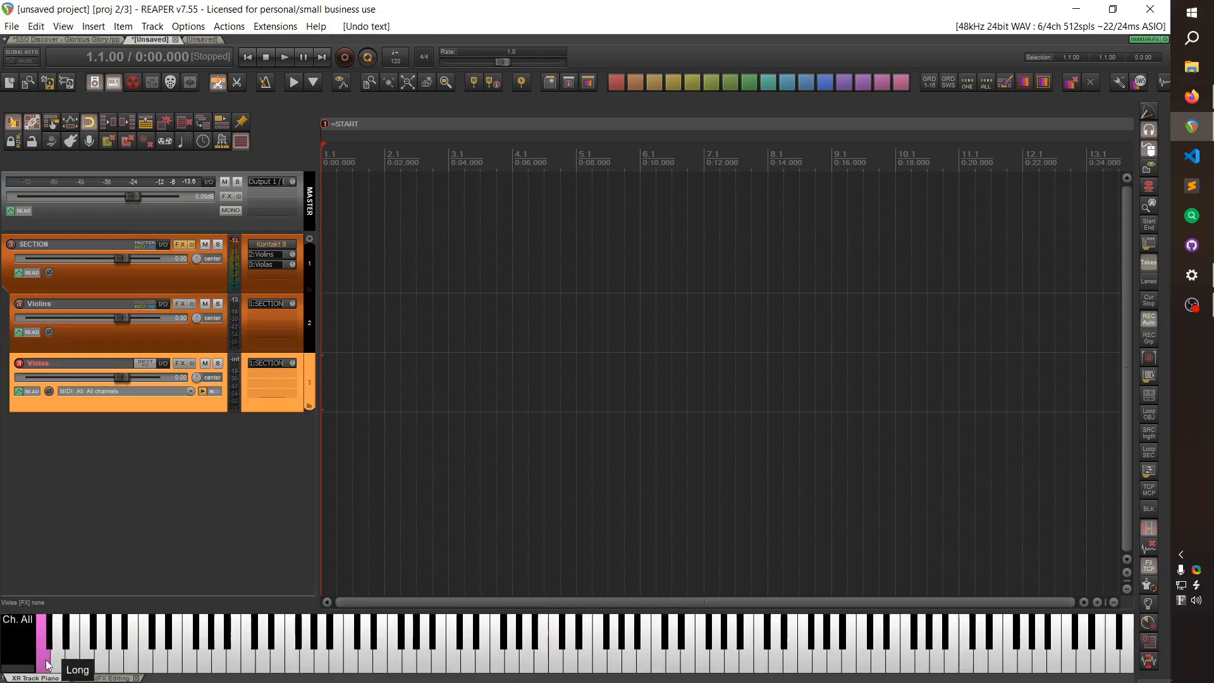
double_click(103, 665)
type("Spiccato")
key("Return")
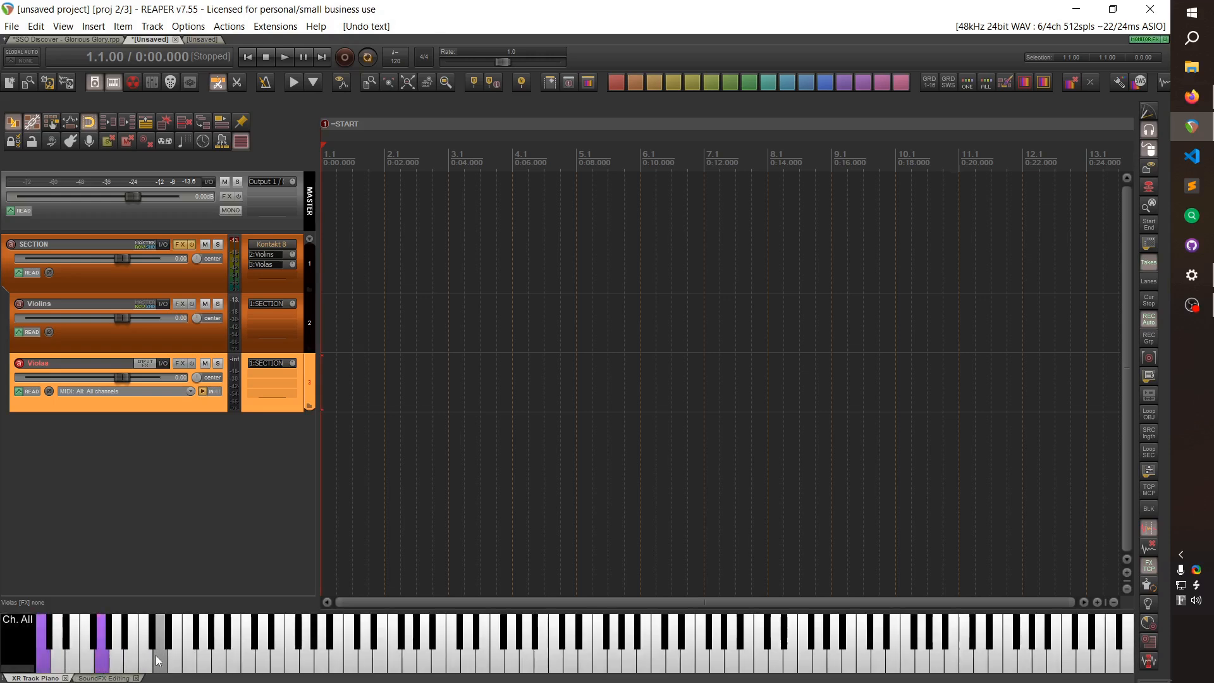
Name the D1 piano key of the Violas track Pizzicato and its A1 key Tremolo.
double_click(158, 661)
type("Pizz")
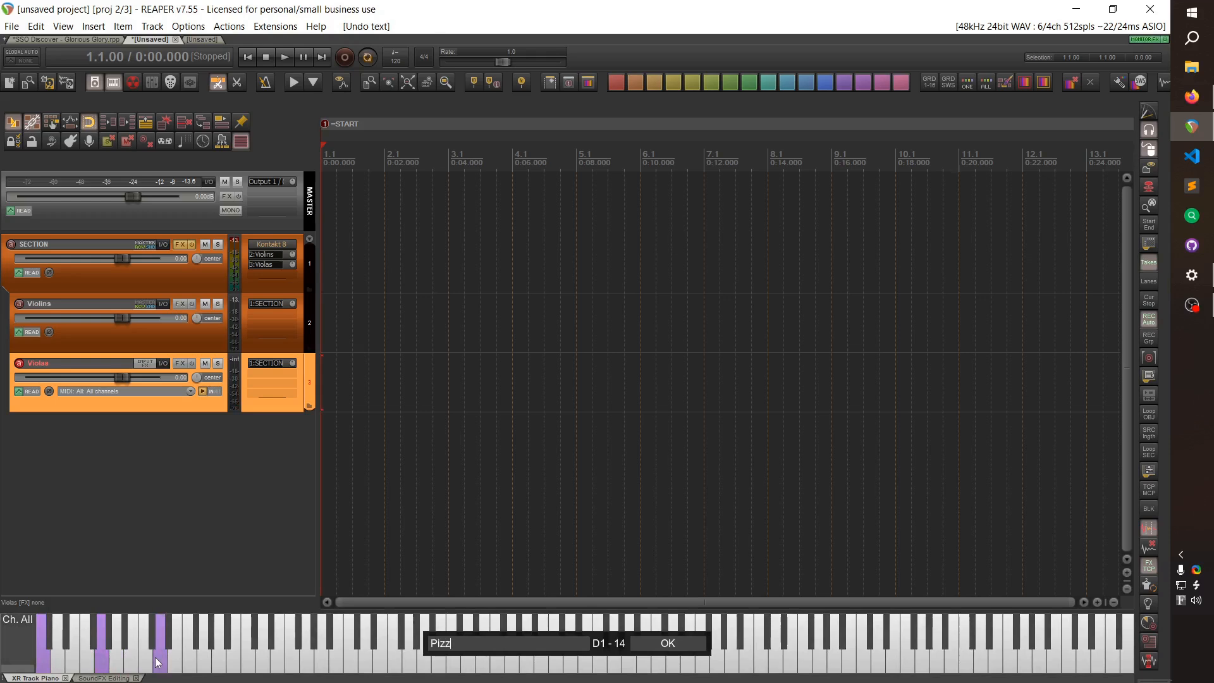
type("icato")
key("Return")
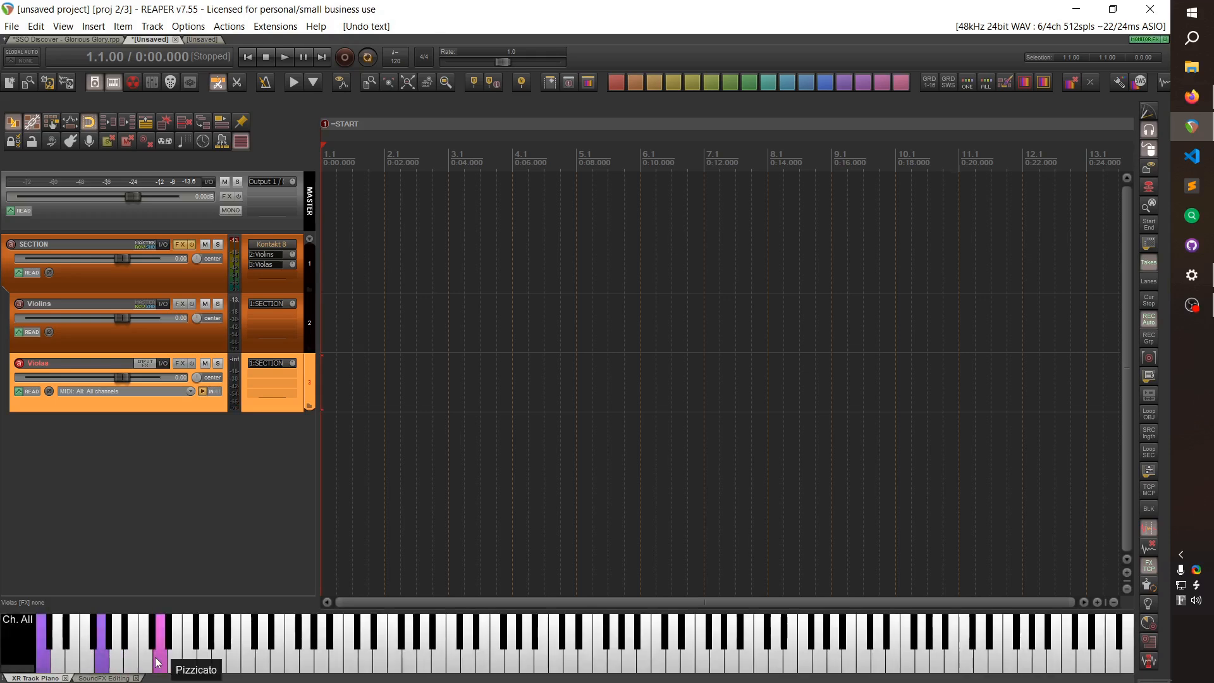
double_click(223, 660)
type("Tre")
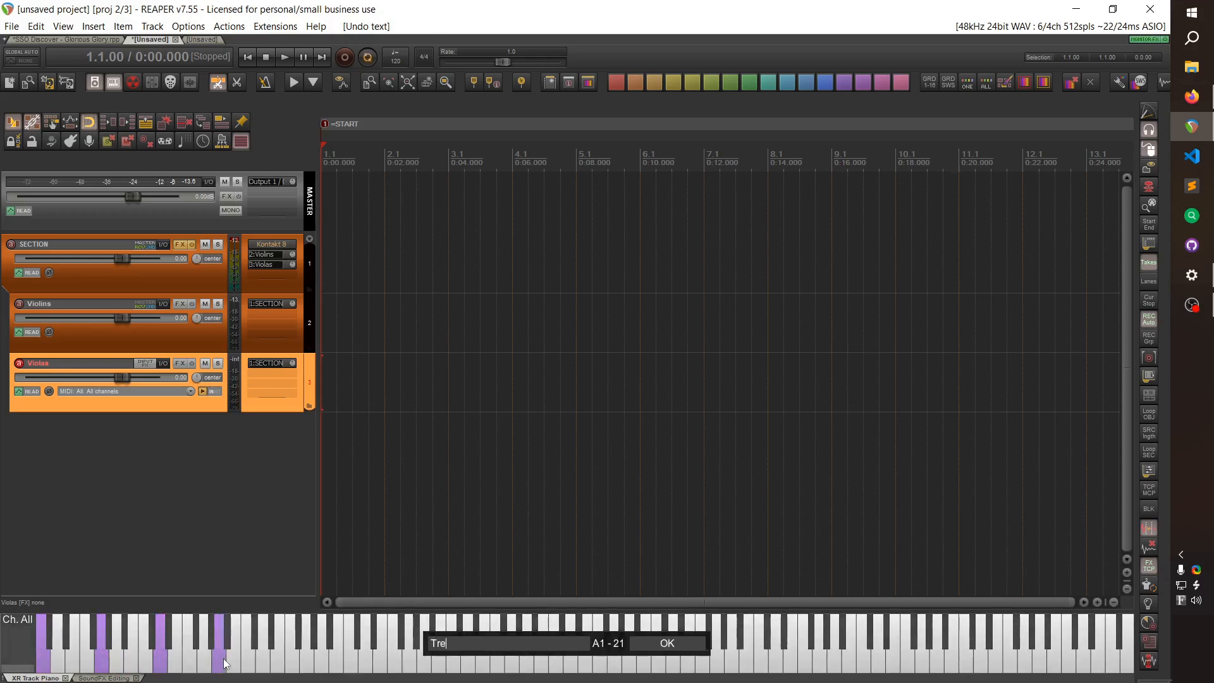
type("molo")
key("Return")
Mark the playable range of the Violas track by naming its C4 key Low and its E7 key High.
left_click(452, 660)
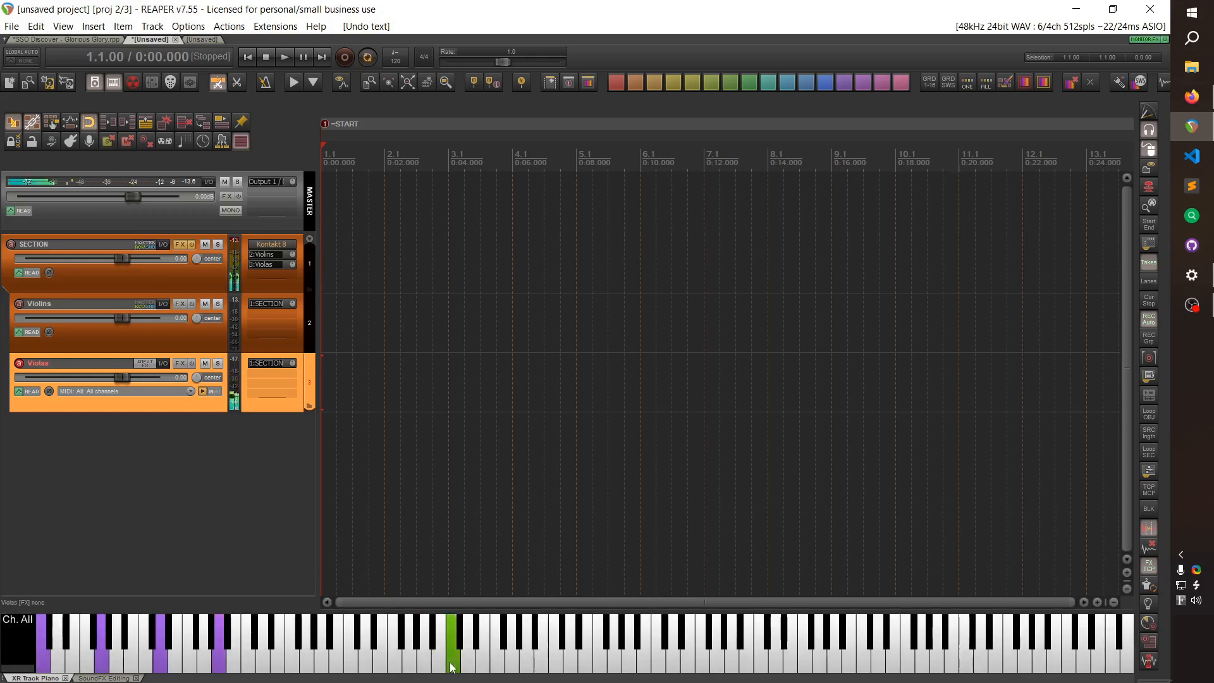
left_click(452, 665)
type("Low")
key("Return")
left_click(718, 663)
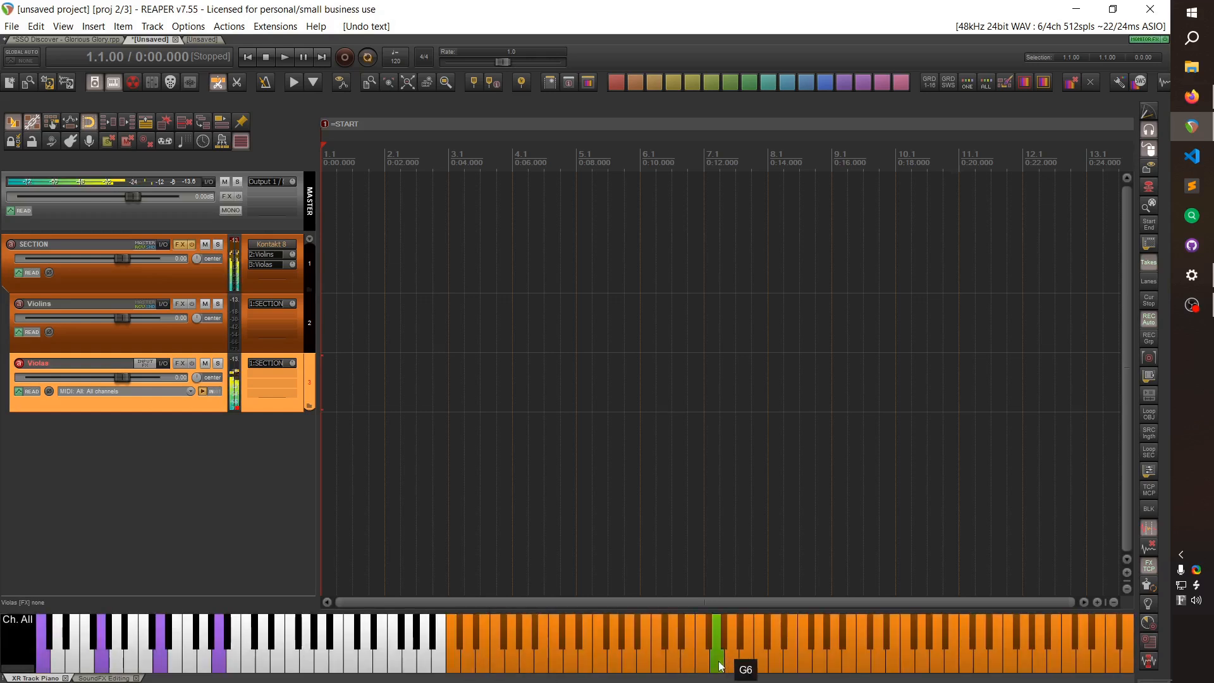
left_click(789, 663)
type("High")
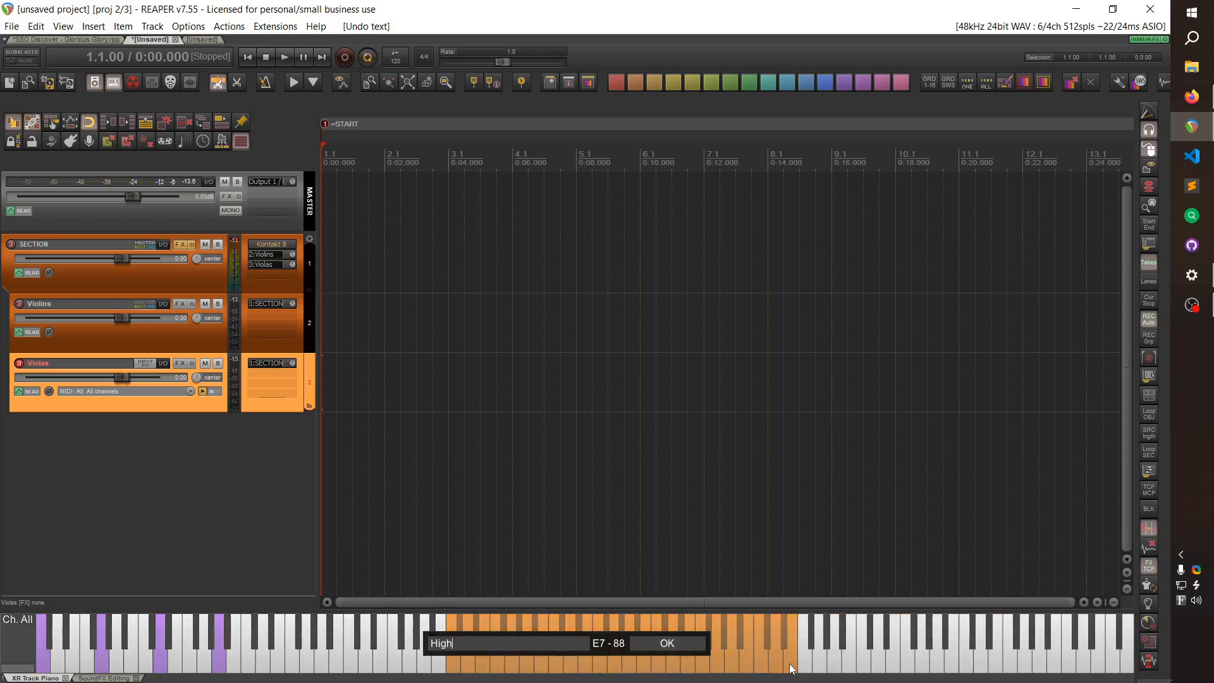
key("Return")
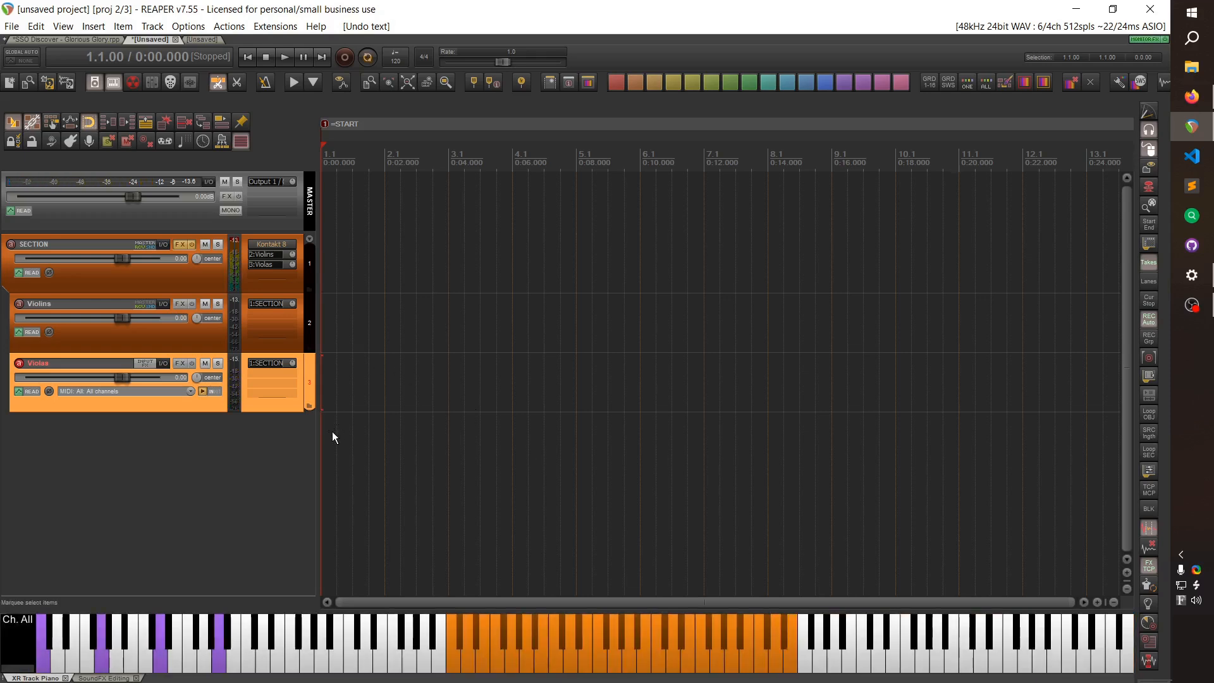
Run X-Raym_Create child tracks from selected tracks named MIDI notes_ReaImGui.lua on Violins and Violas with the parent name prefix and Auto-keyswitch FX on Parents.
left_click(212, 337, "ctrl")
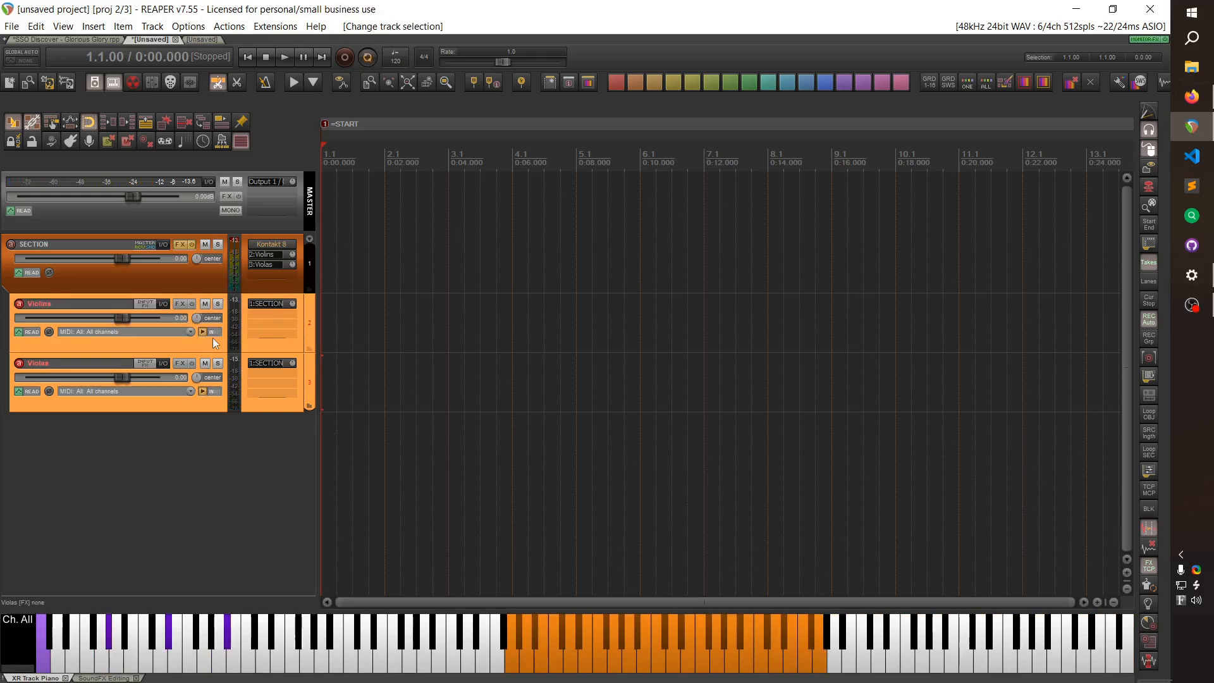
key("ctrl+shift+p")
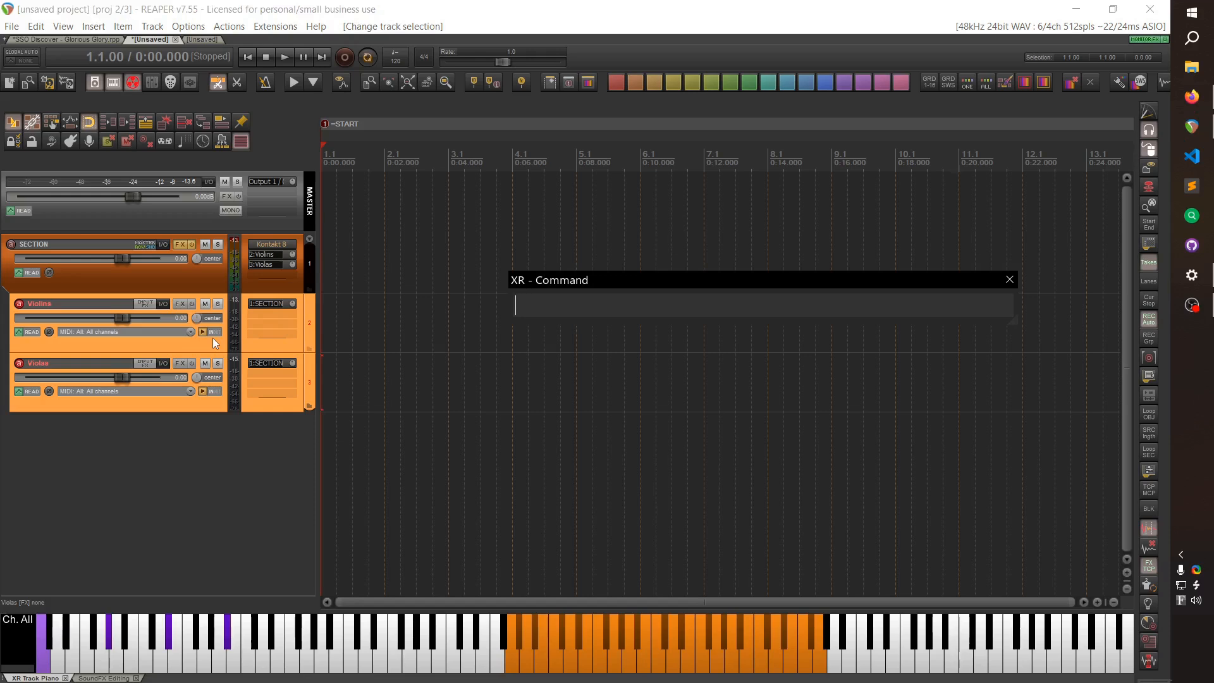
type("create child")
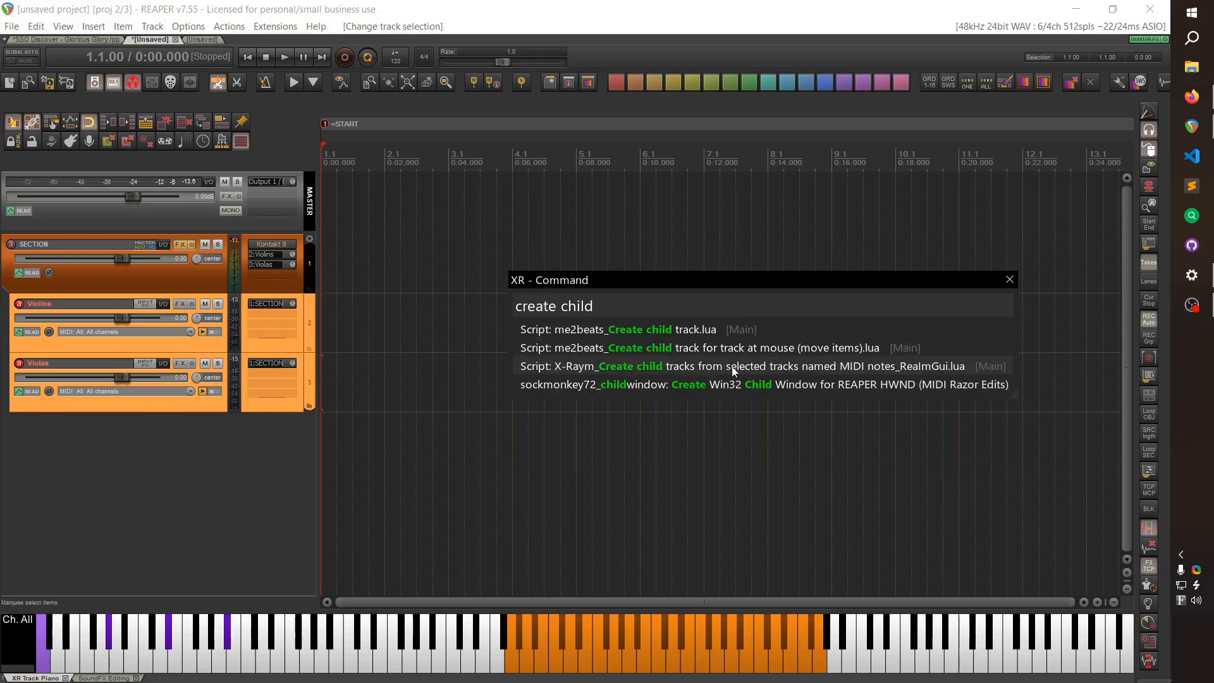
left_click(809, 371)
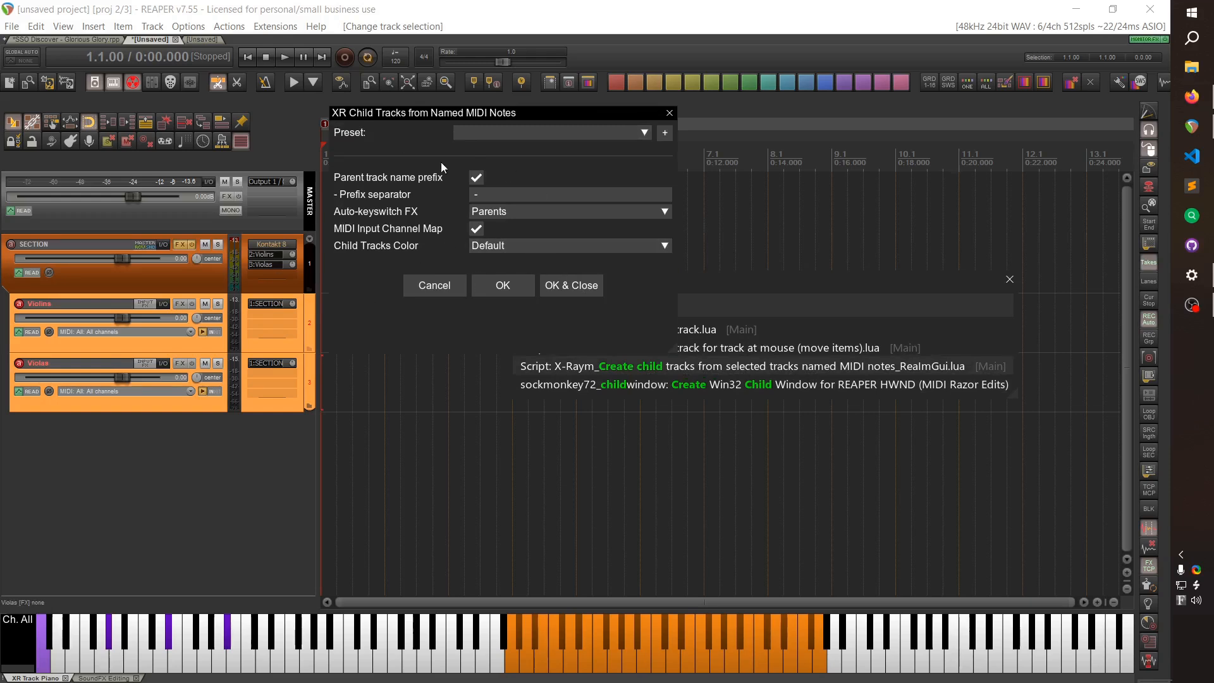
left_click(514, 286)
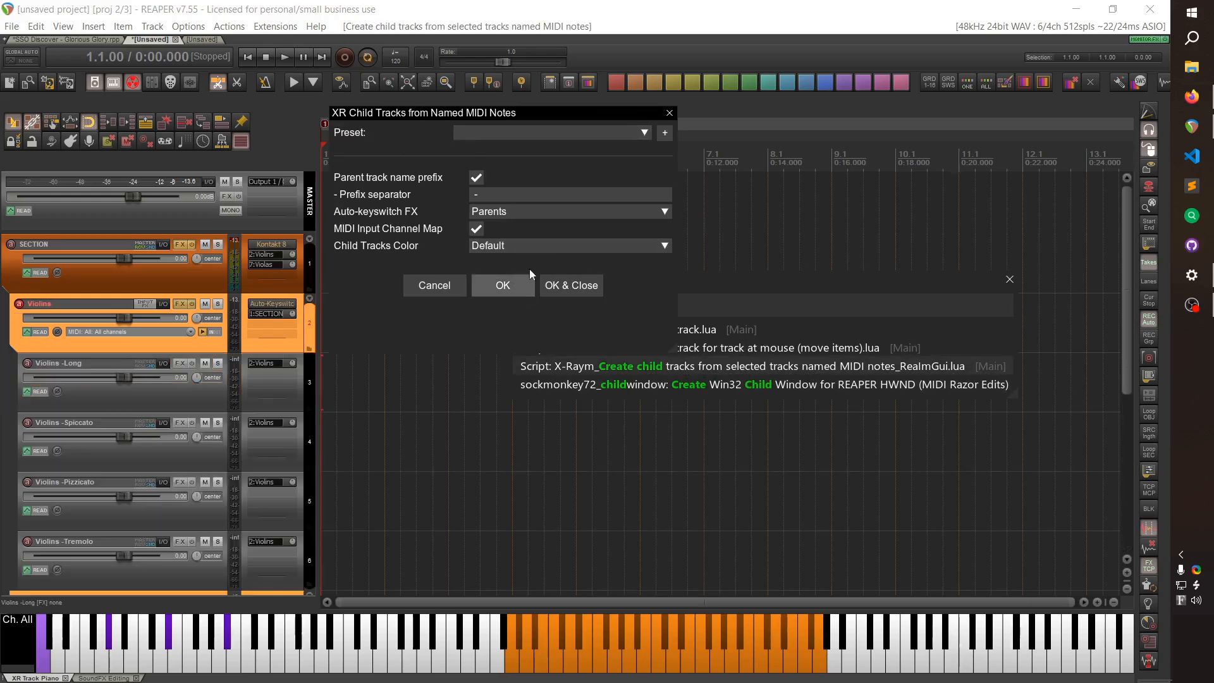
left_click(669, 113)
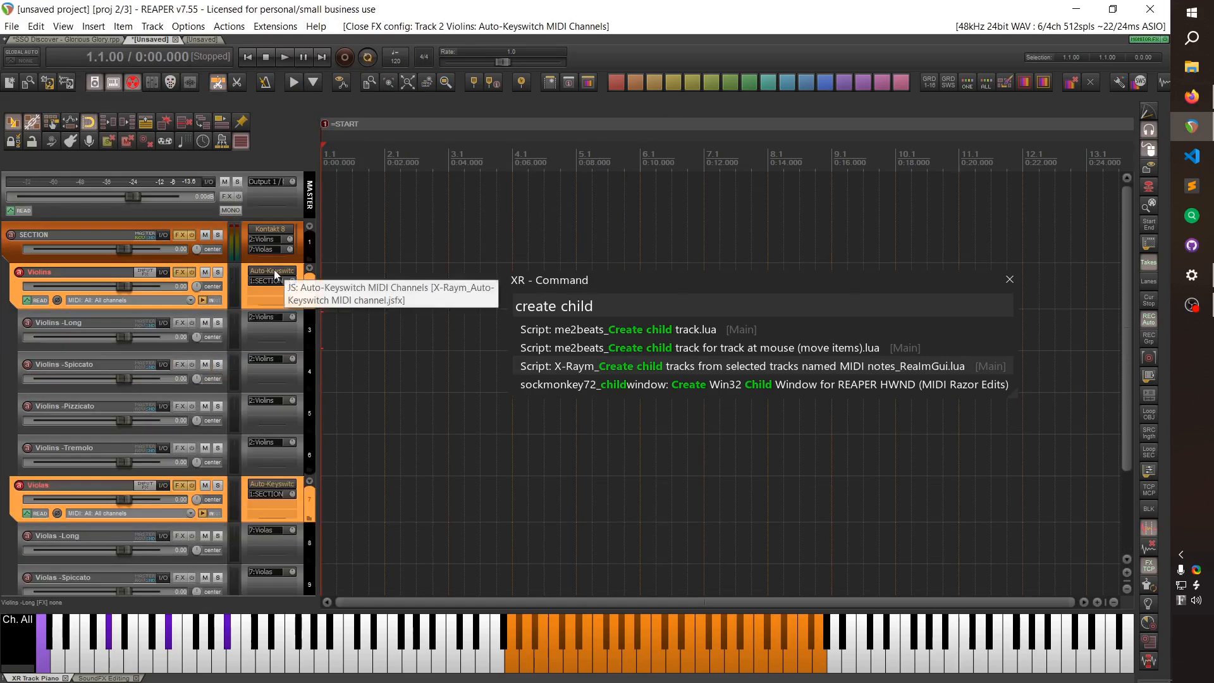
Inspect the Violins track's Auto-Keyswitch MIDI Channels mapping and audition its Long, Spiccato, Pizzicato and Tremolo child tracks.
left_click(274, 270)
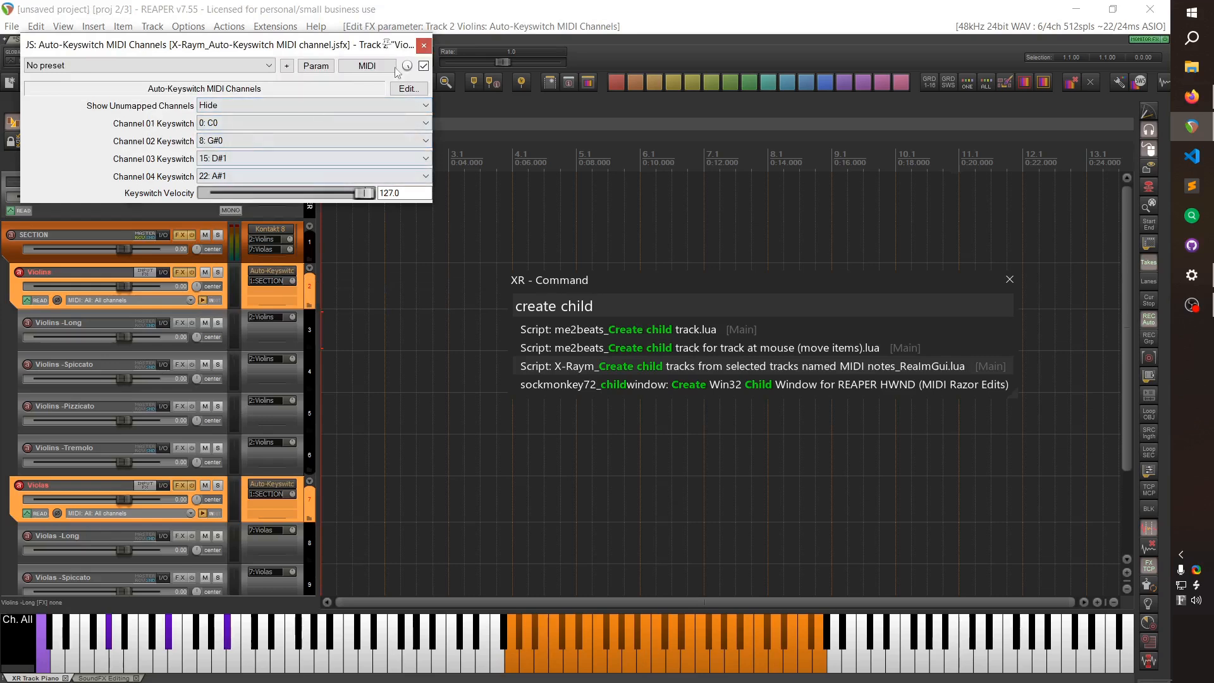
left_click(424, 45)
left_click(118, 318)
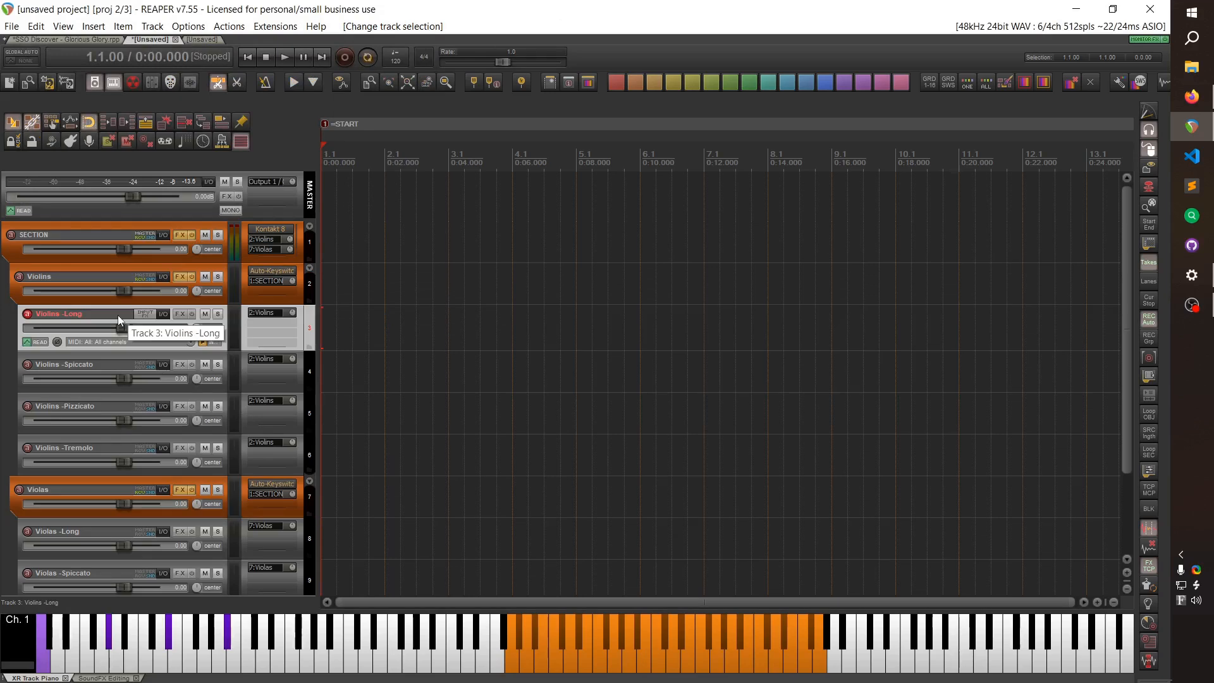
double_click(126, 356)
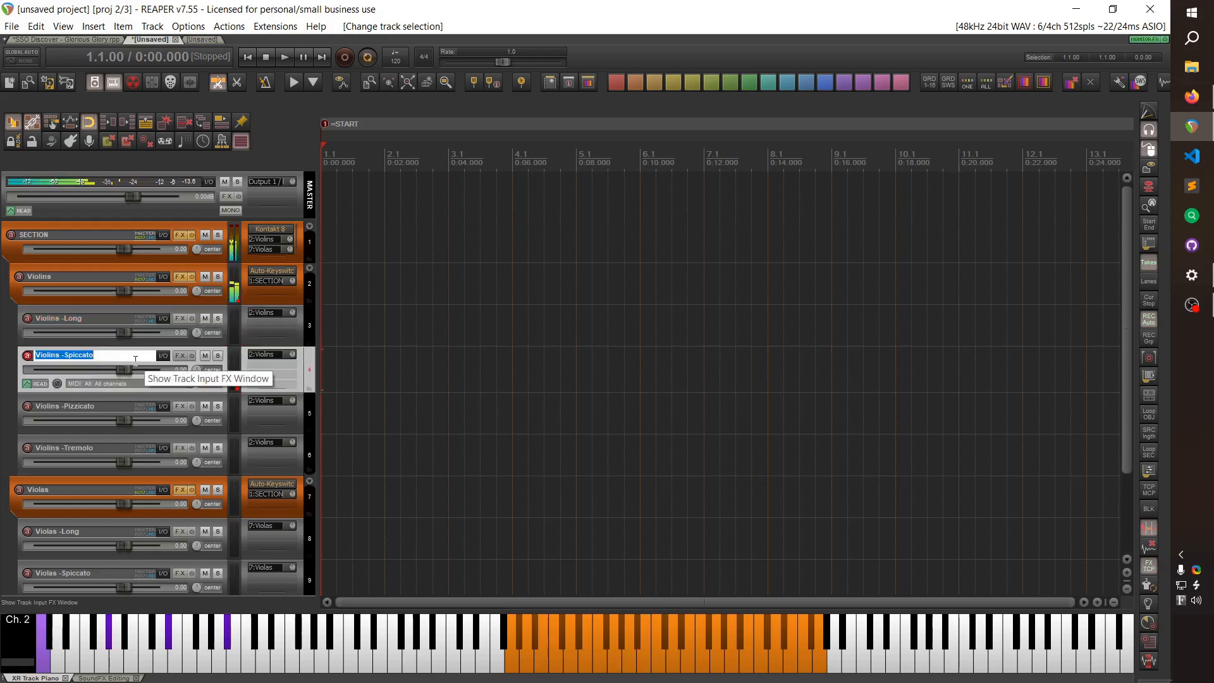
left_click(113, 397)
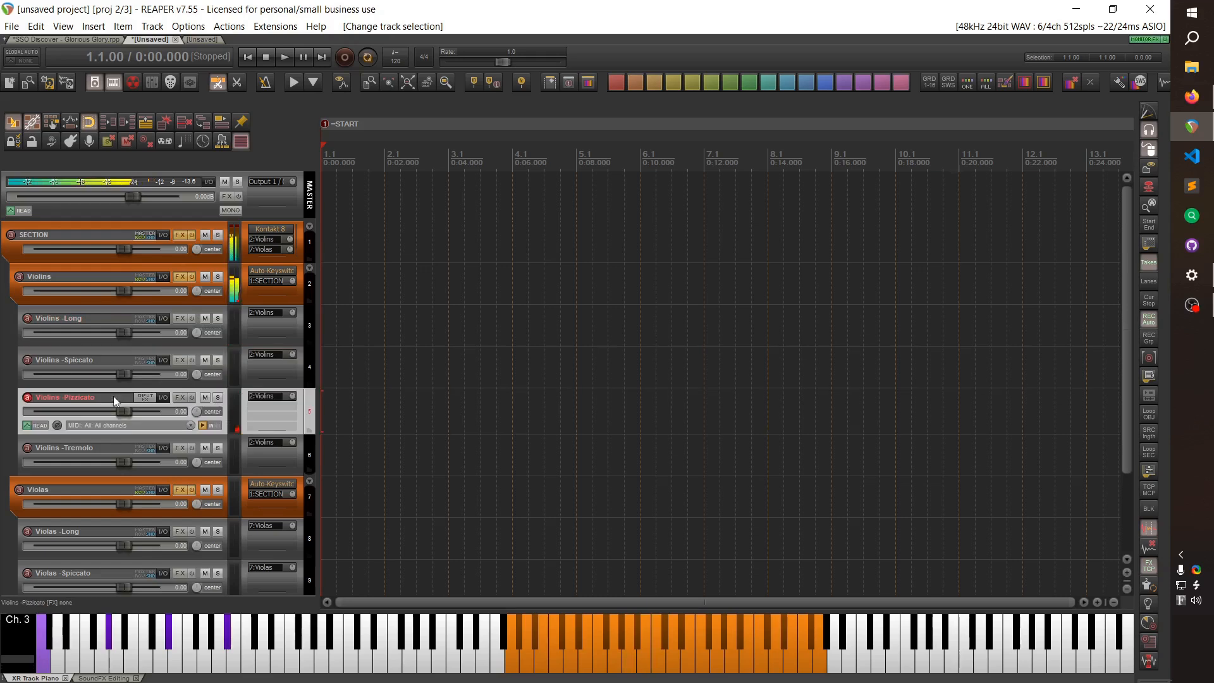
left_click(113, 435)
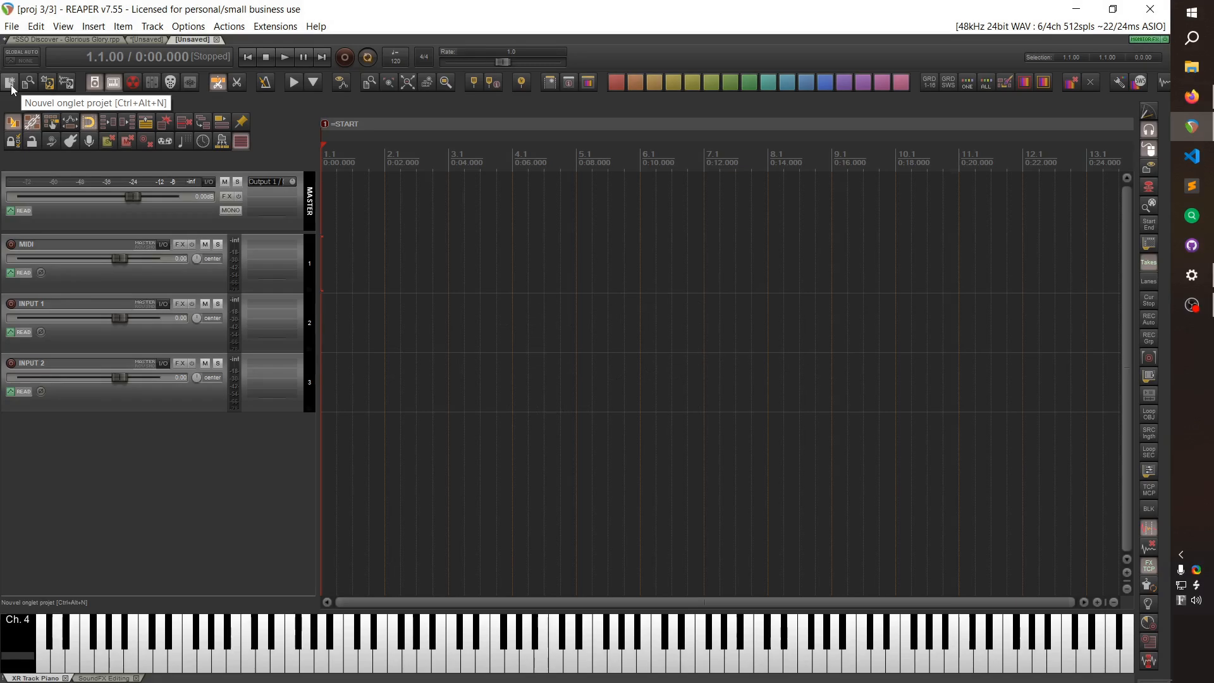
Open the recent project Pizza 2.rpp in the new project tab.
left_click(11, 25)
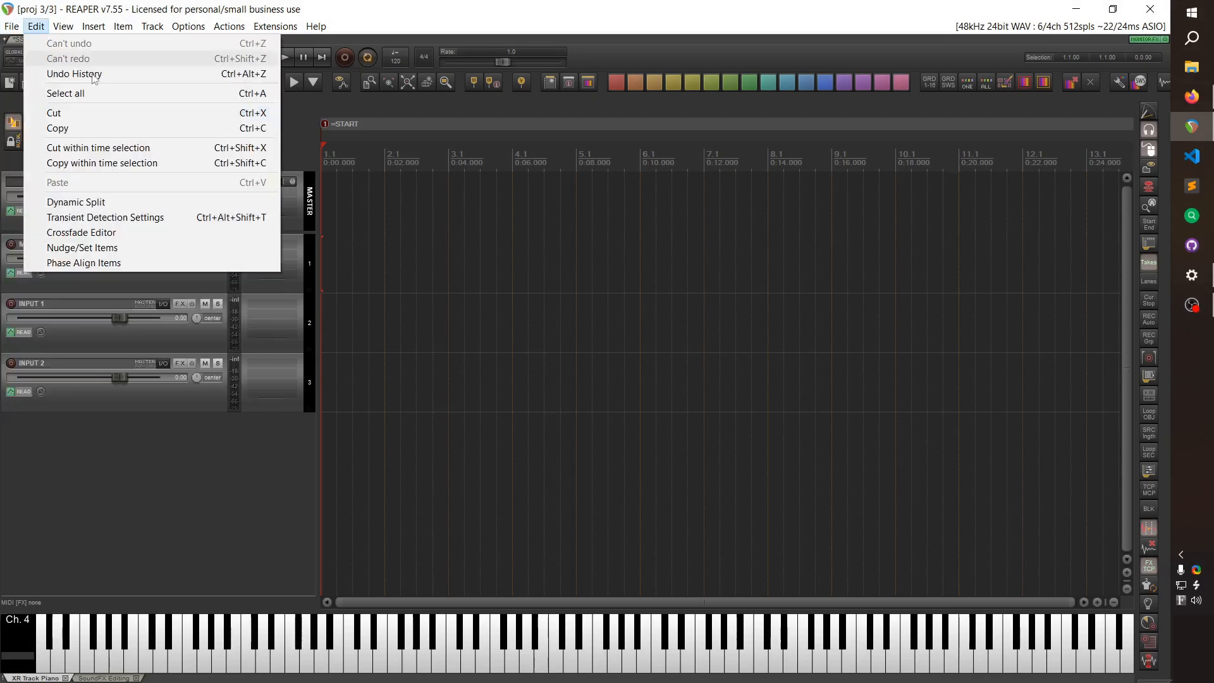
mouse_move(108, 181)
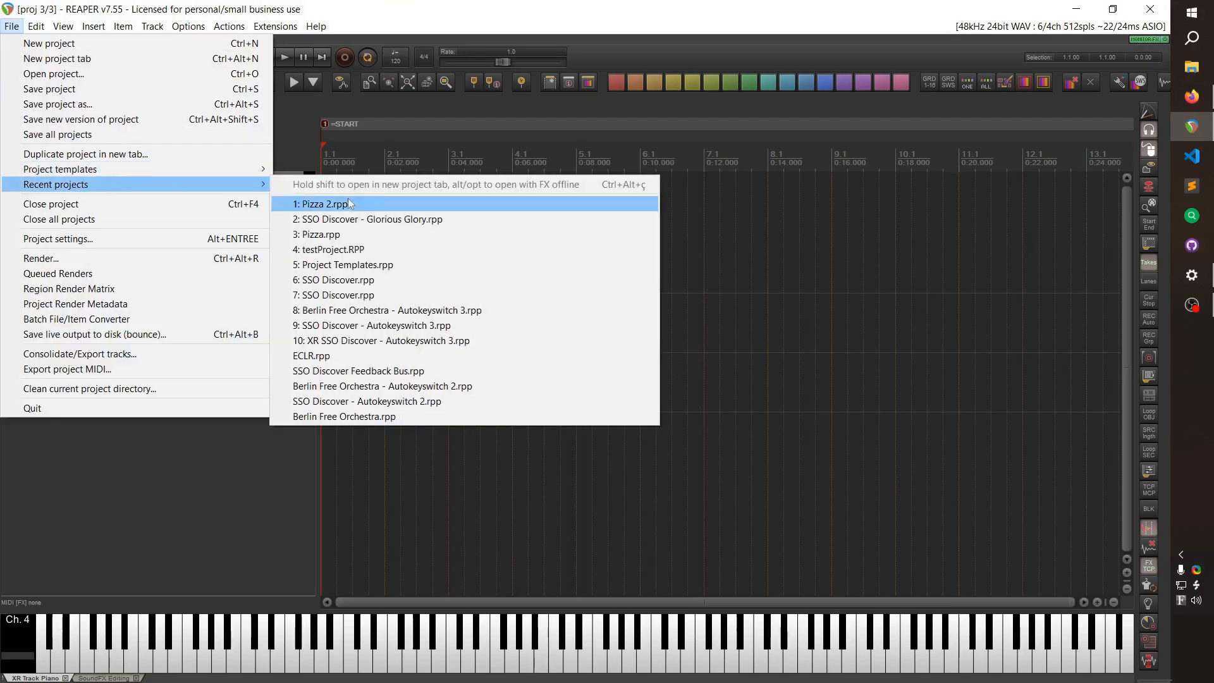
left_click(381, 205)
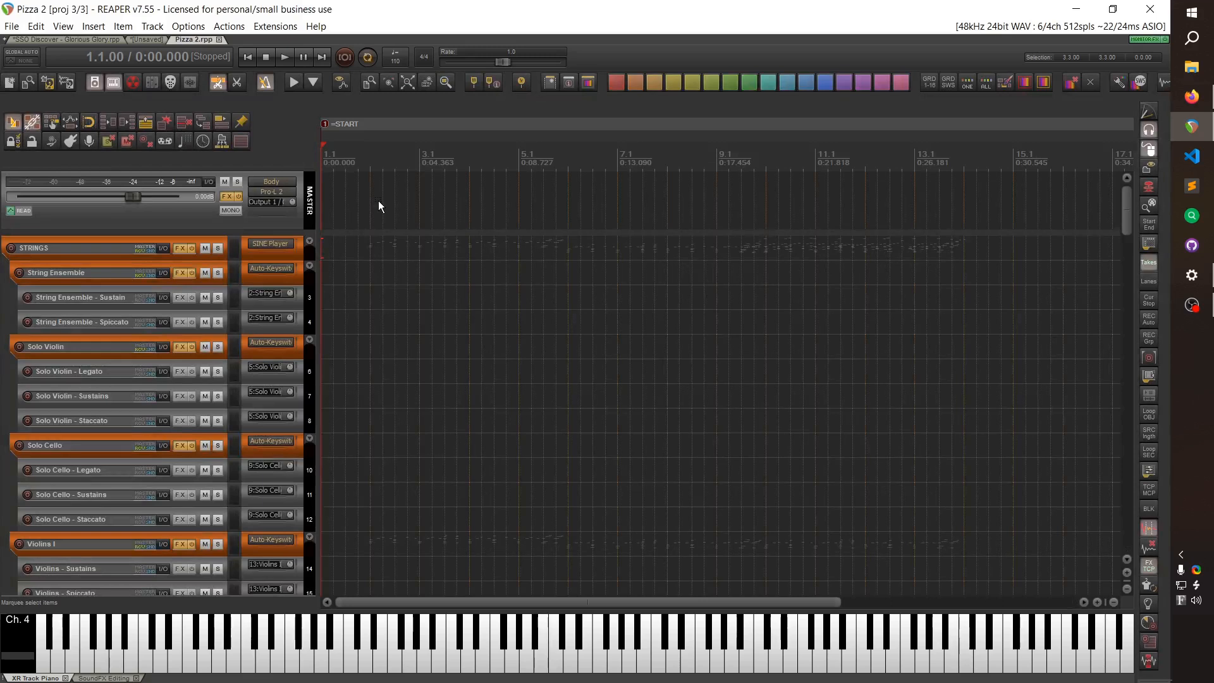
Enlarge the track view and examine the articulations loaded in the STRINGS track's SINE Player.
mouse_move(1124, 206)
left_mouse_down()
mouse_move(1115, 534)
mouse_move(1129, 173)
mouse_move(1128, 247)
mouse_move(1128, 225)
left_mouse_up()
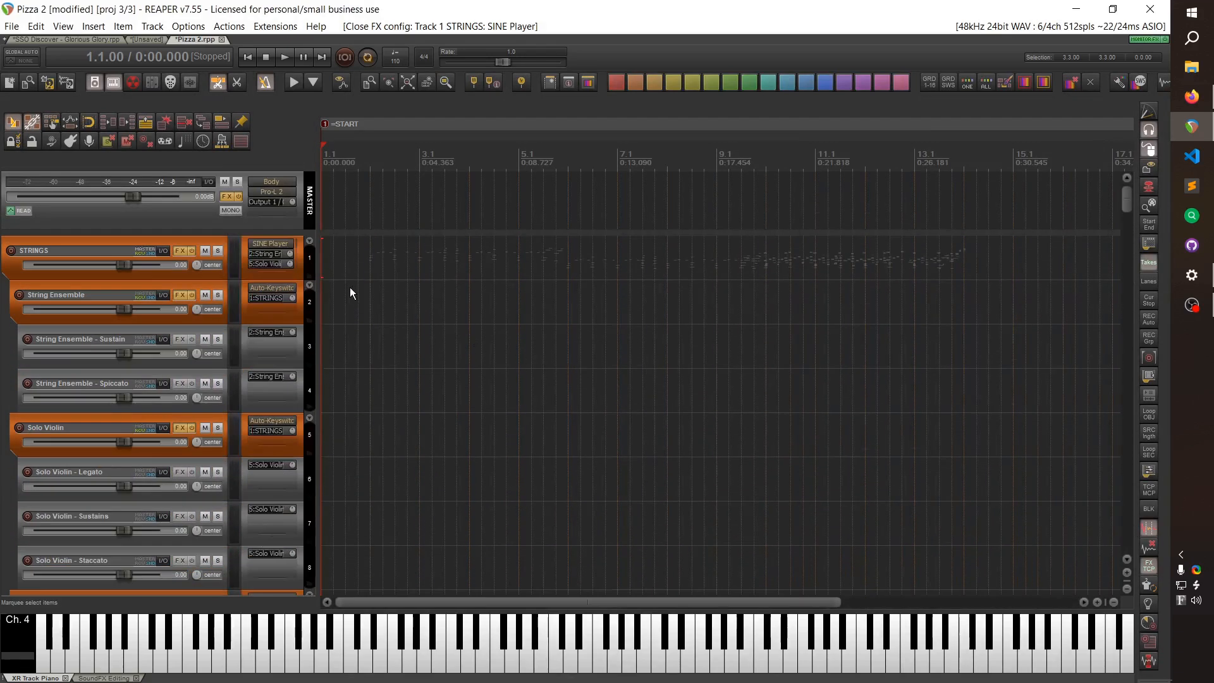
left_click(277, 242)
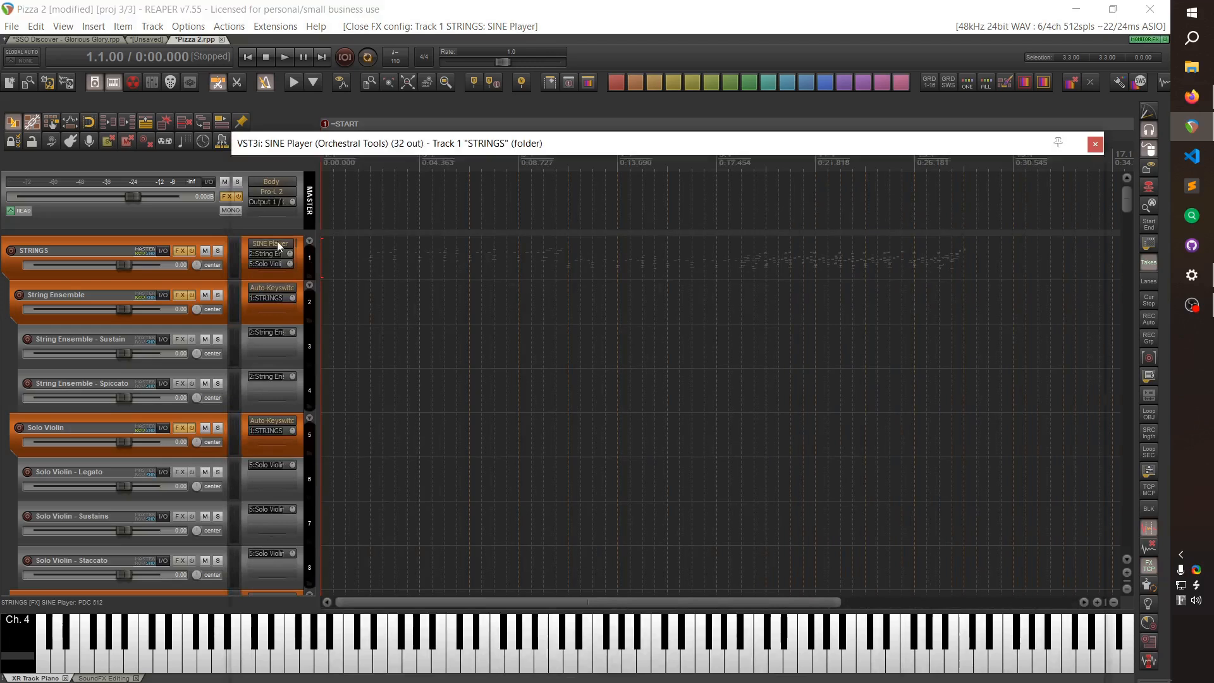
scroll(1007, 327, "down", 5)
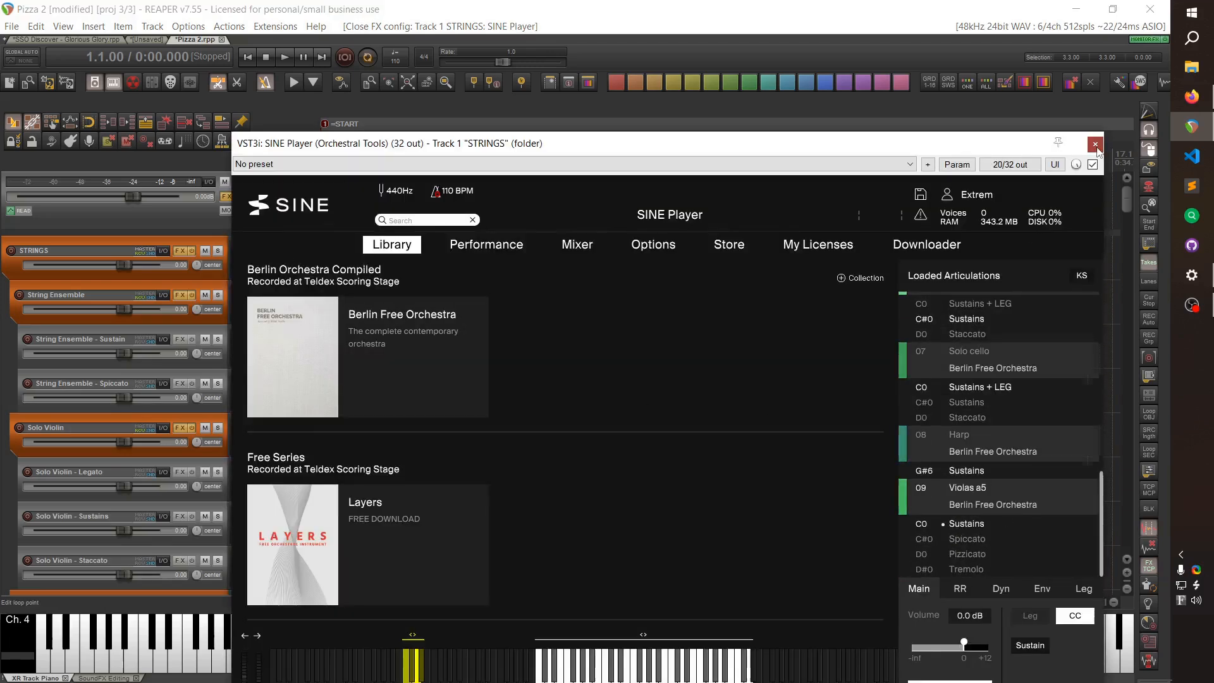
Close the STRINGS track's SINE Player window and examine the solo and section string tracks with their articulation child tracks.
left_click(1095, 145)
scroll(445, 450, "down", 8)
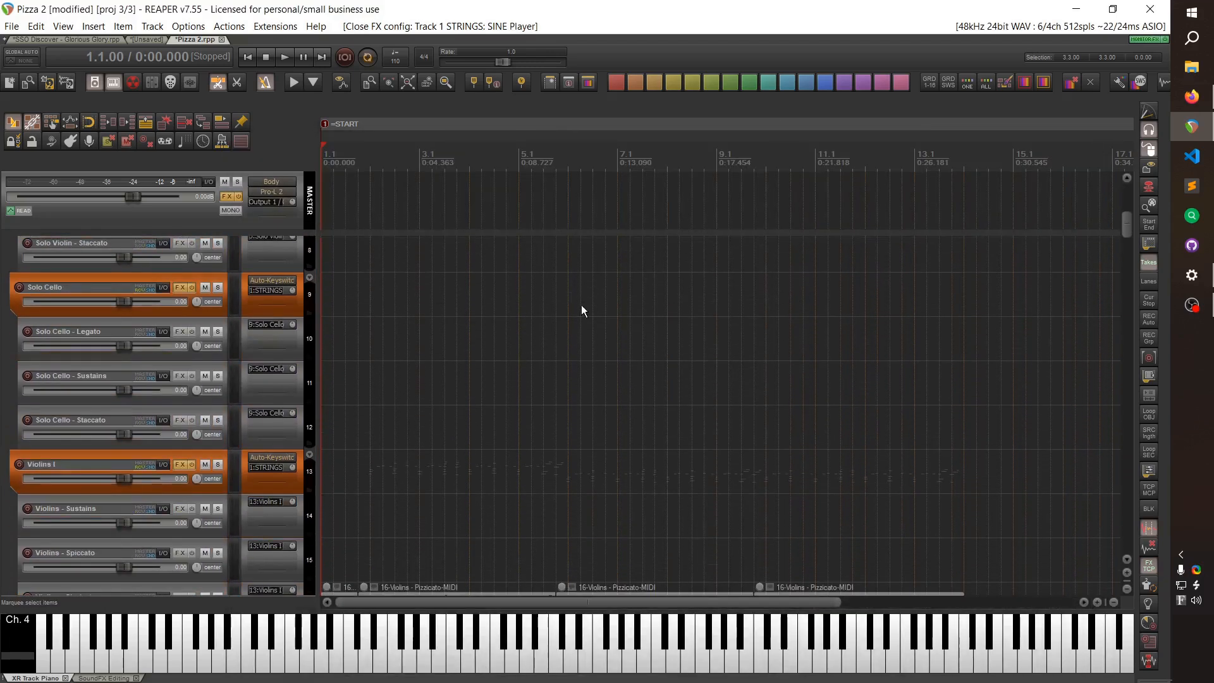
scroll(441, 413, "down", 2)
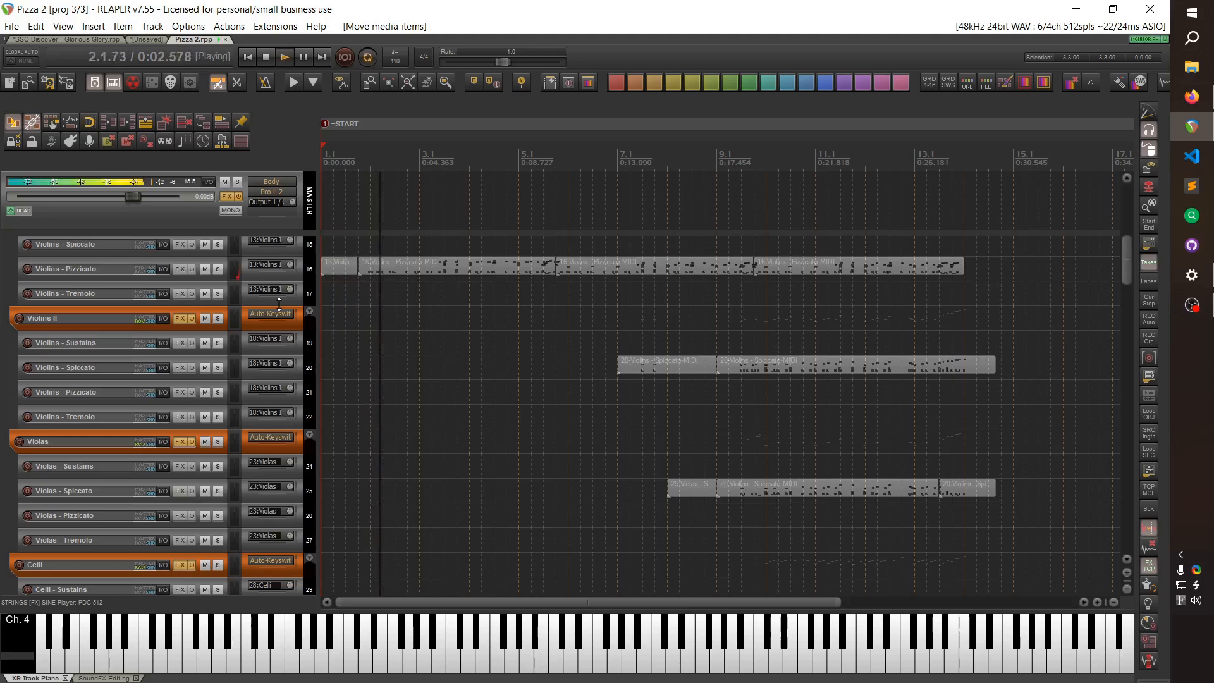
During playback, select articulation child tracks of the violins, Violas, Celli and Basses to compare their key ranges on the track piano.
left_click(214, 261)
scroll(202, 324, "down", 2)
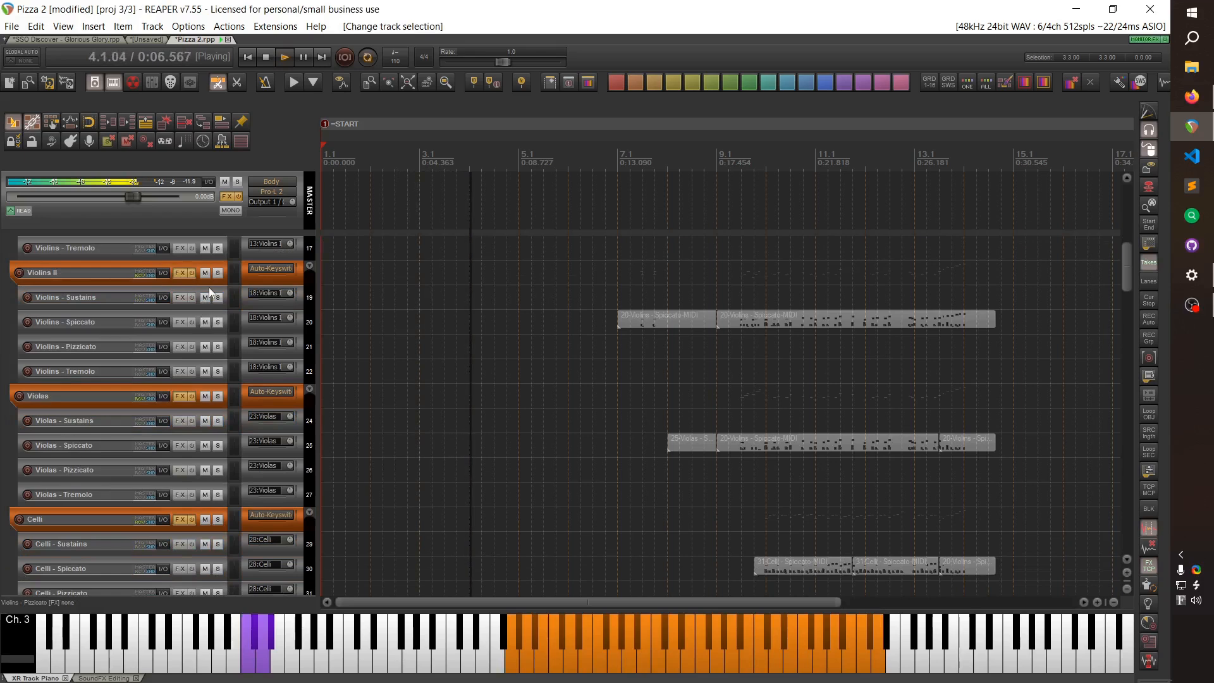
left_click(209, 305)
left_click(215, 416)
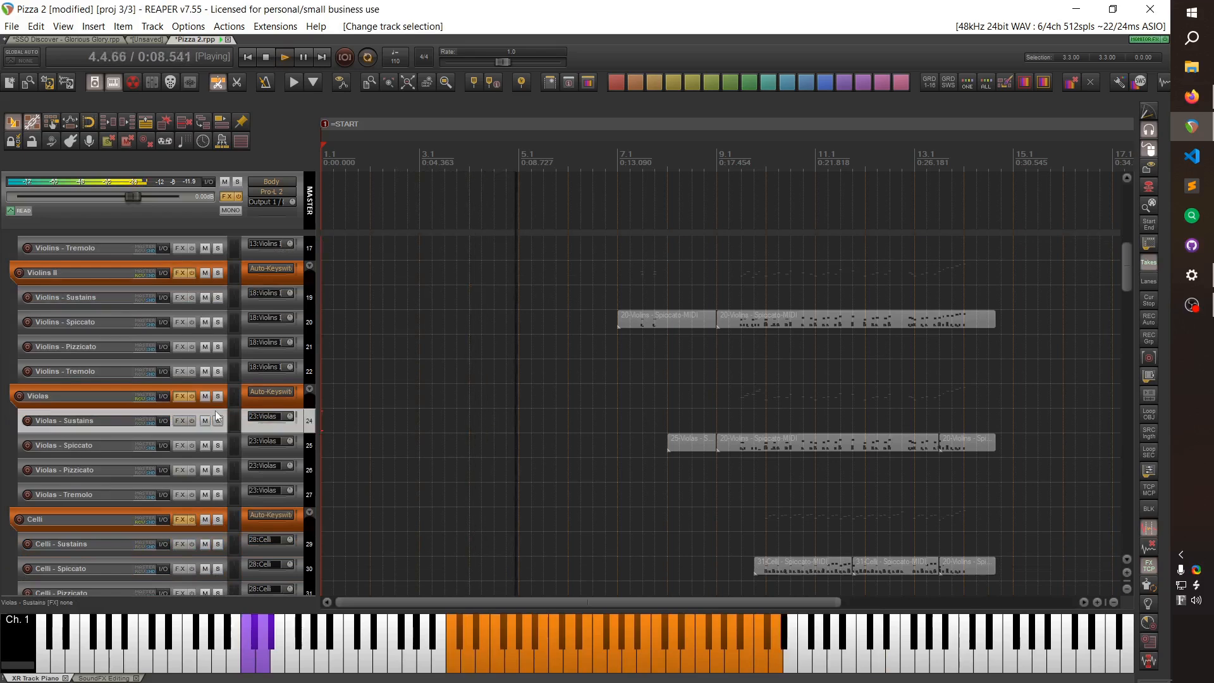
left_click(219, 536)
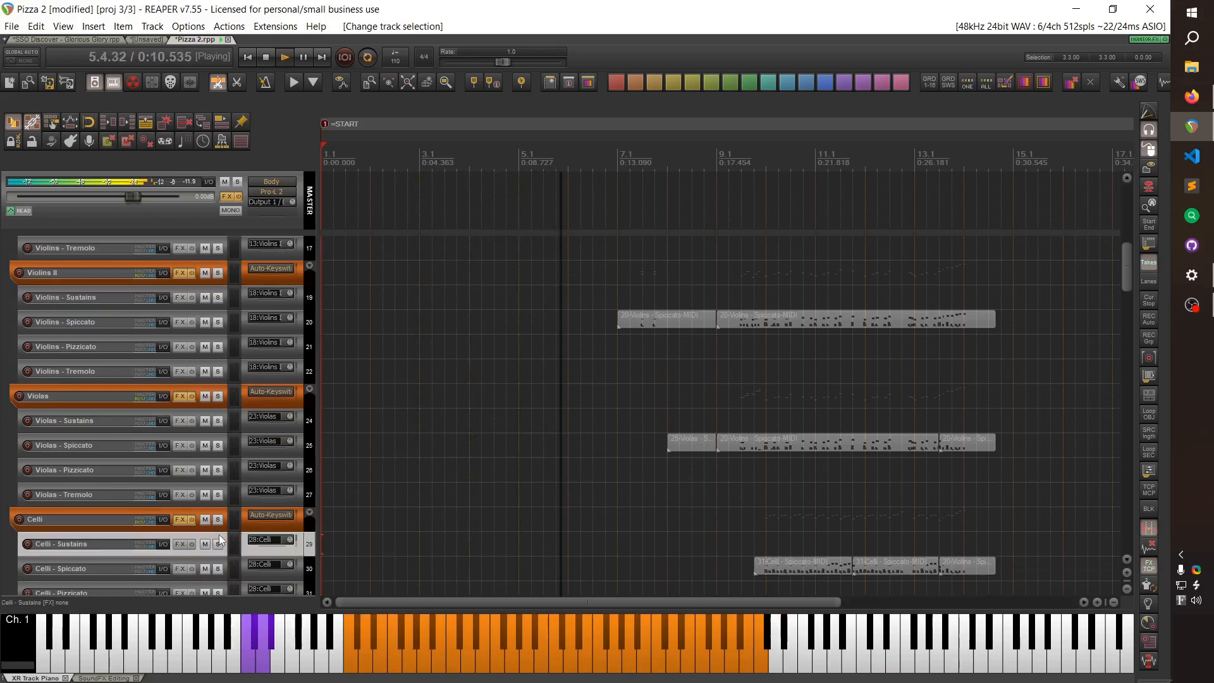
scroll(219, 533, "down", 6)
left_click(209, 376)
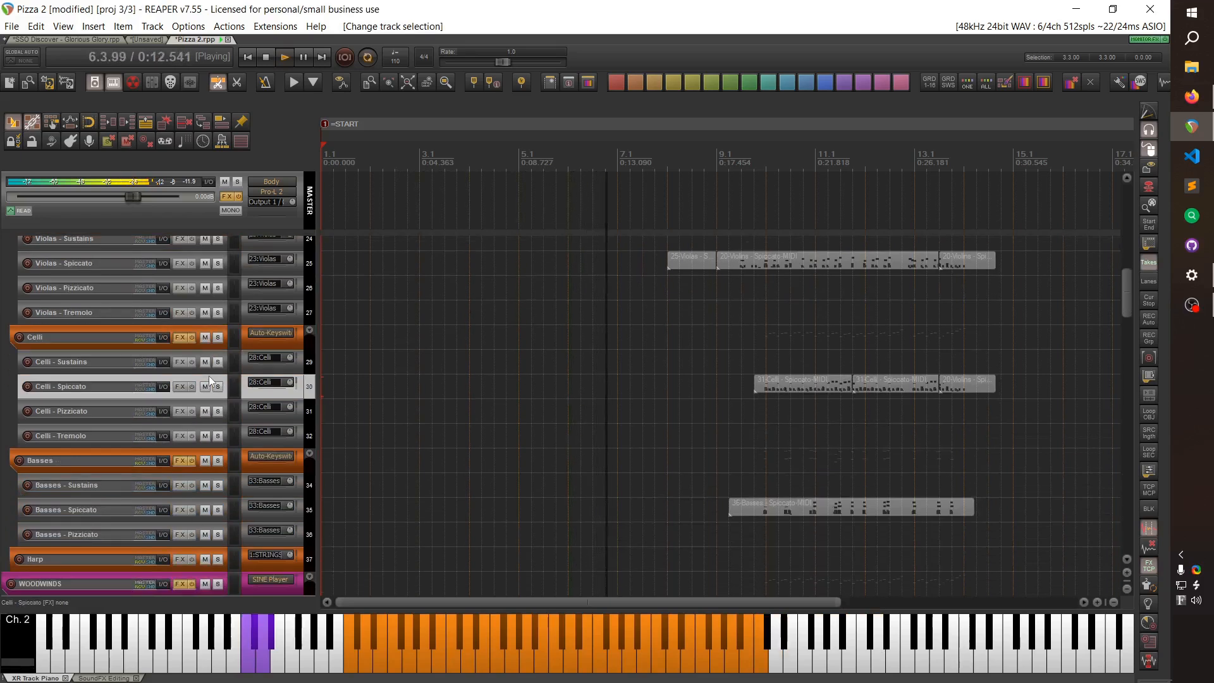
left_click(204, 475)
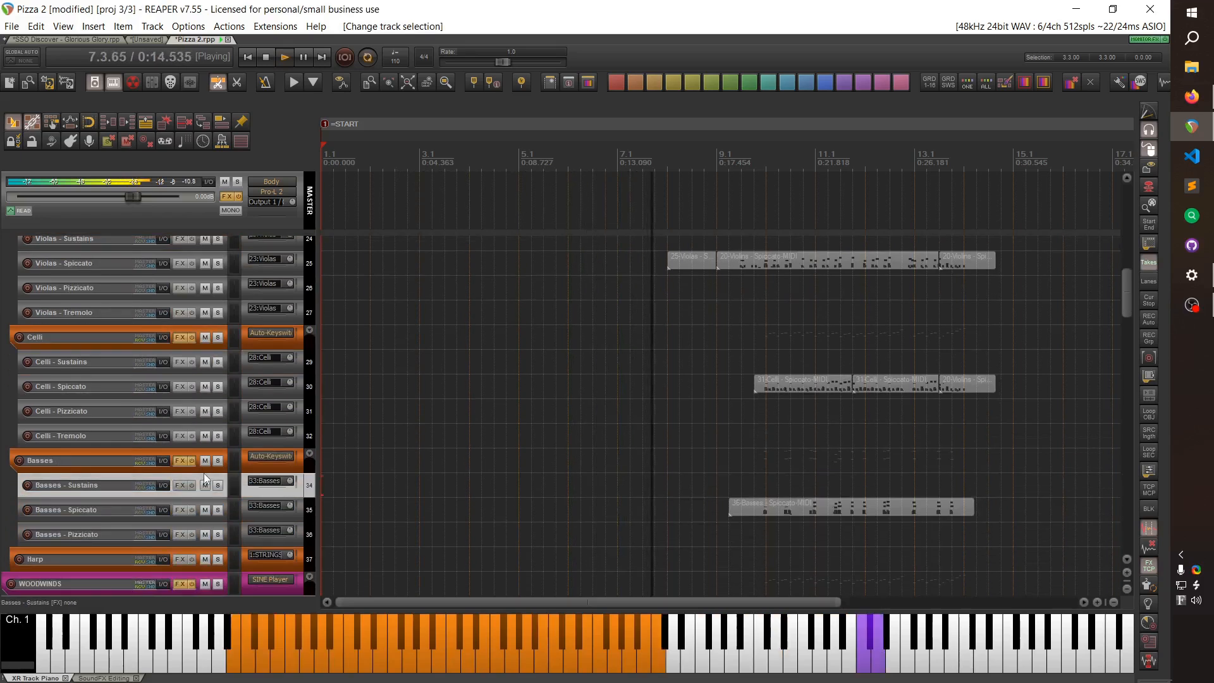
Follow the playing arrangement through the Basses, WOODWINDS and BRASS tracks and examine their MIDI items.
scroll(203, 473, "down", 5)
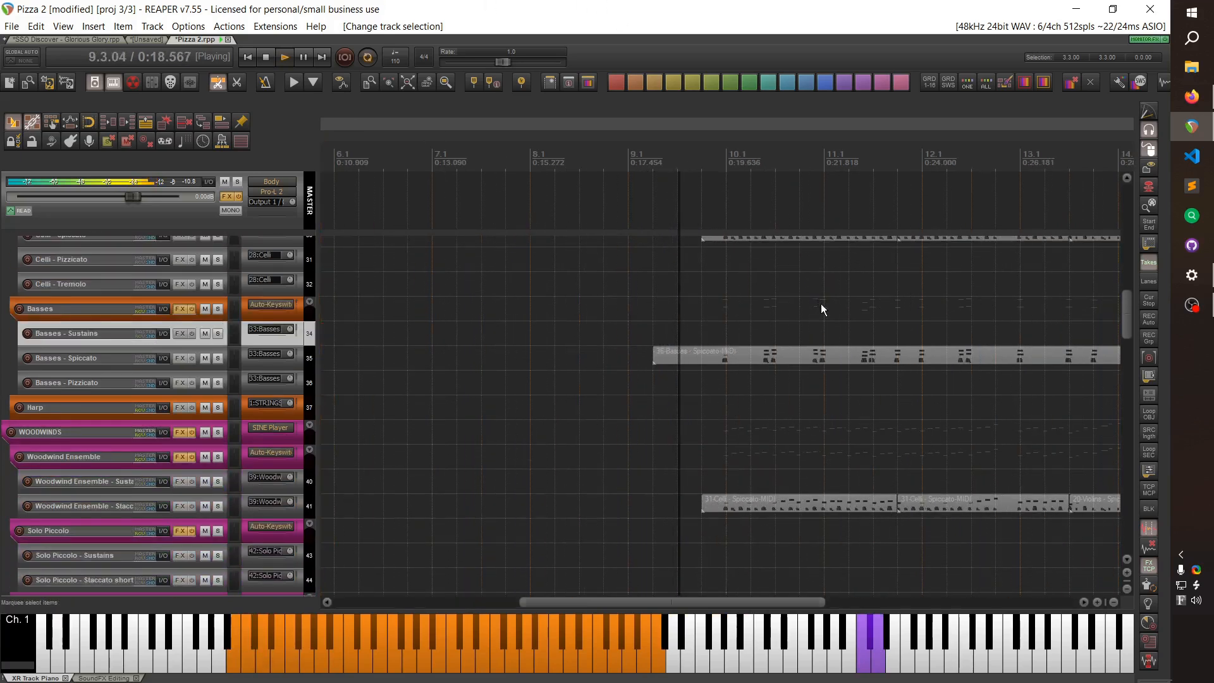
scroll(604, 371, "up", 3)
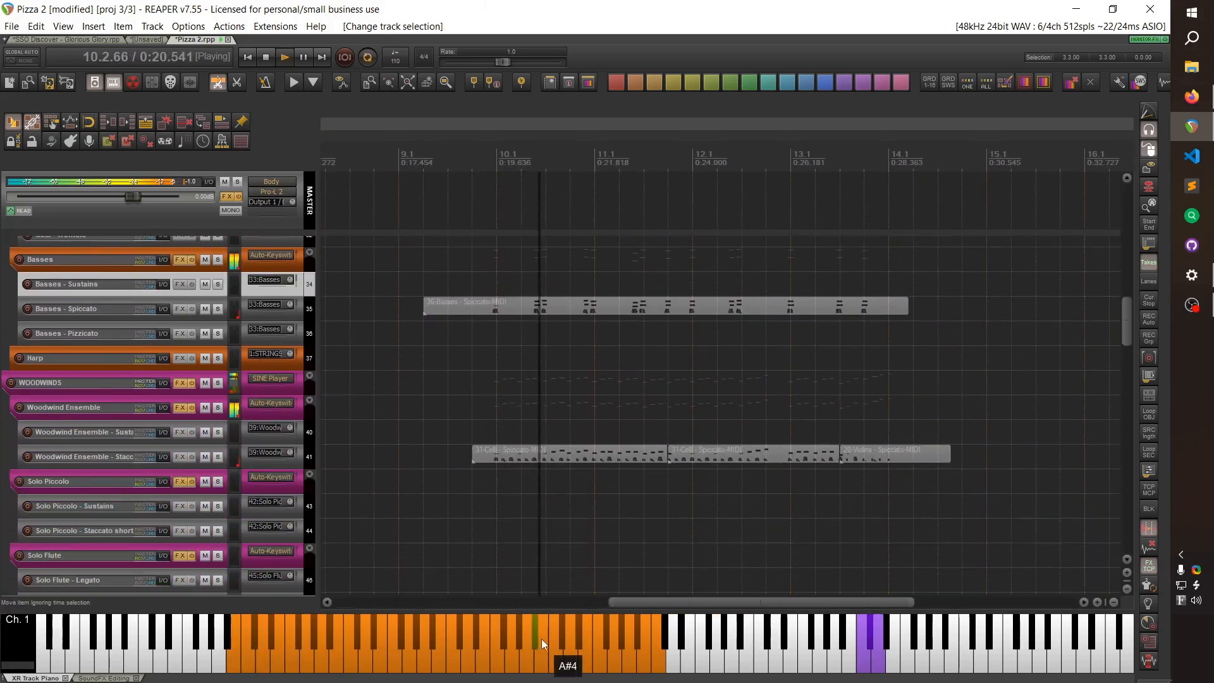
left_click_drag(1127, 310, 1117, 432)
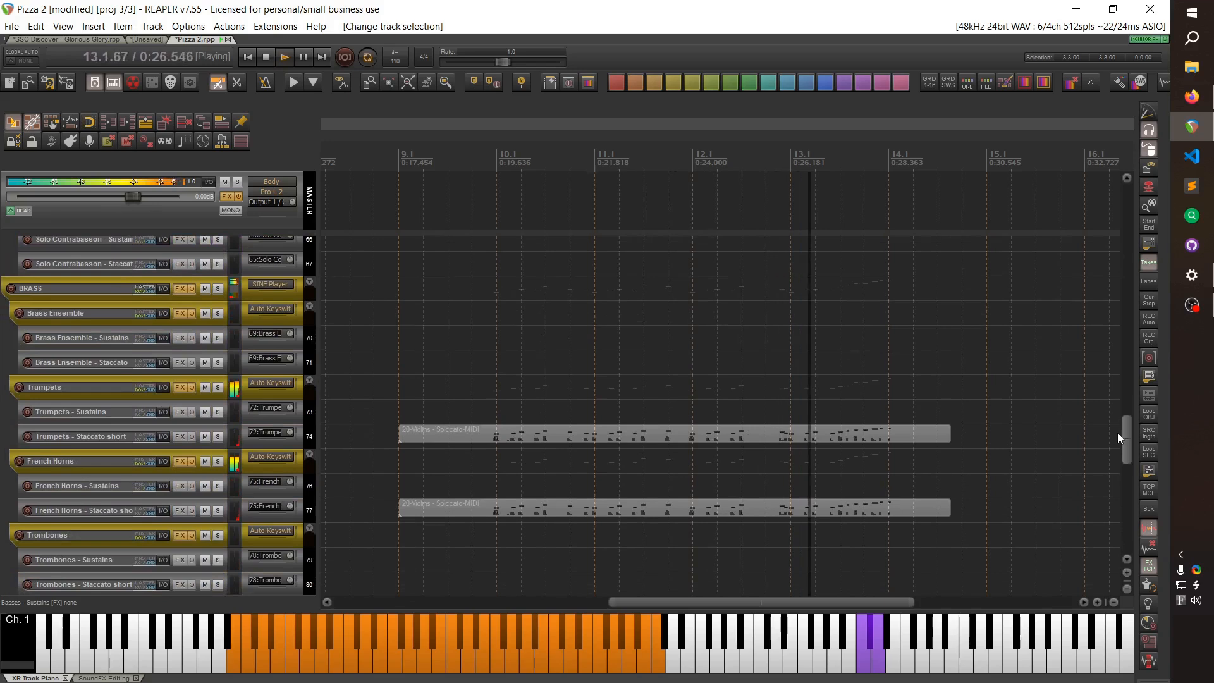